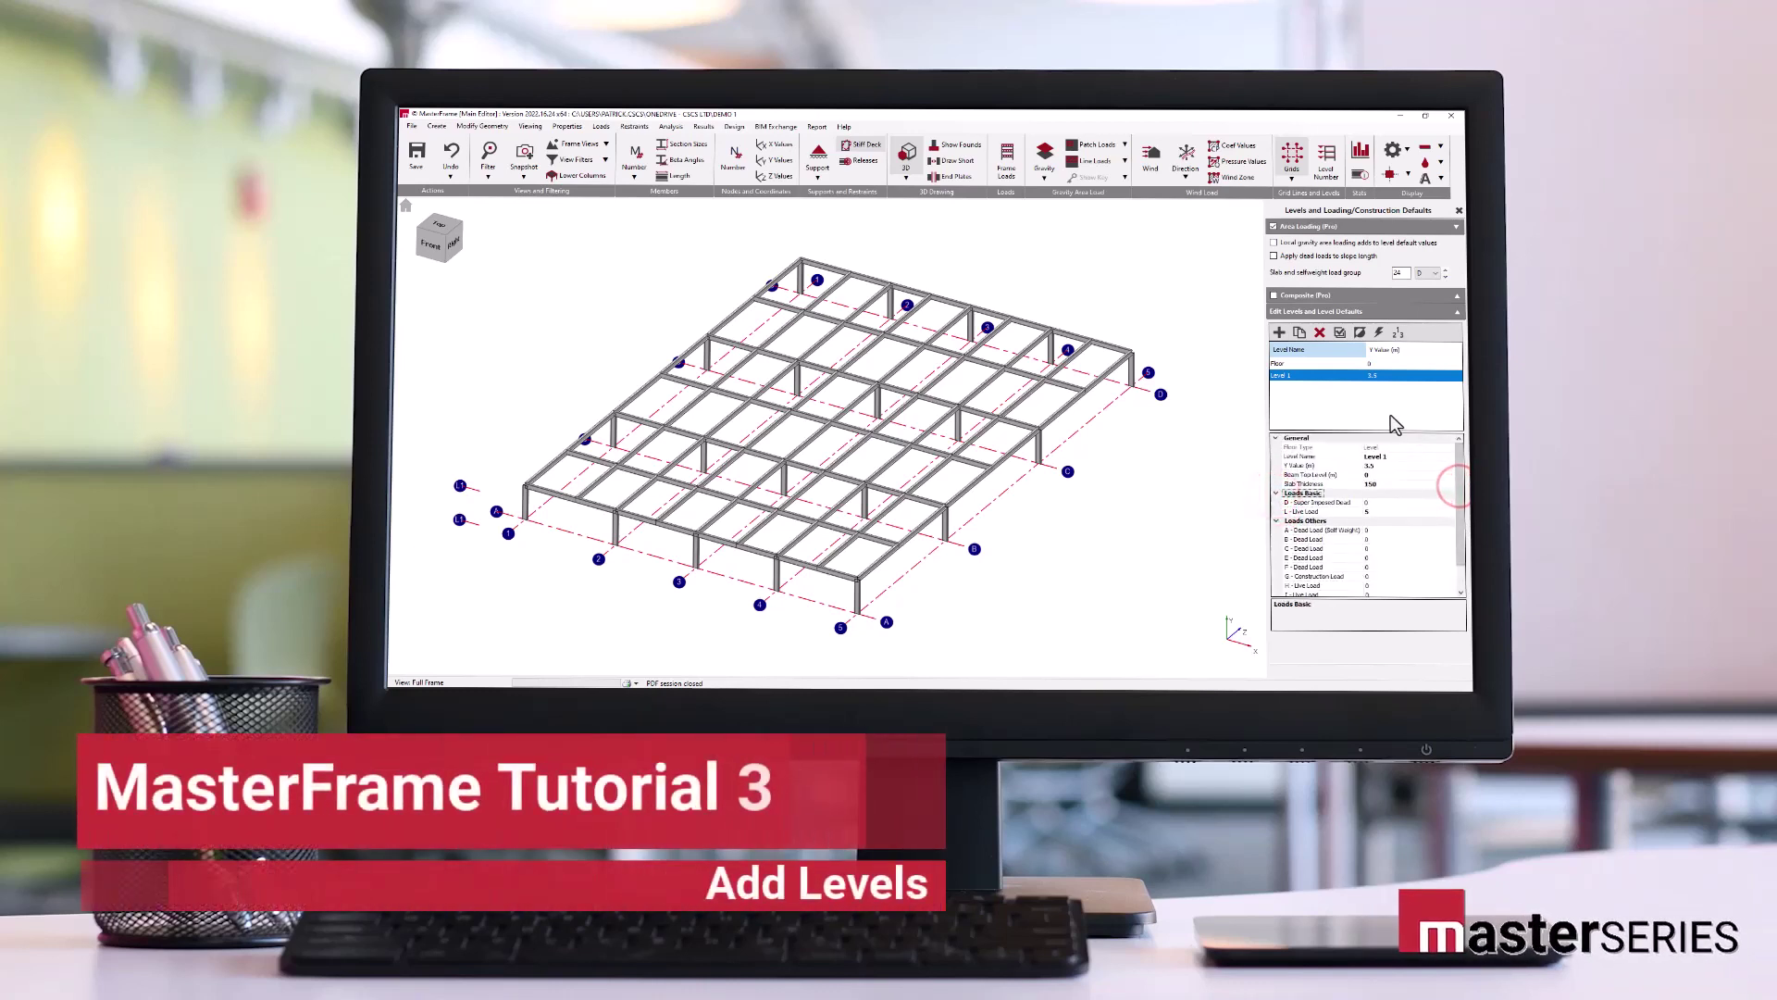
# - Check the Floor and Roof Panels loading options, then close the Levels and Loading panel
pyautogui.click(1384, 510)
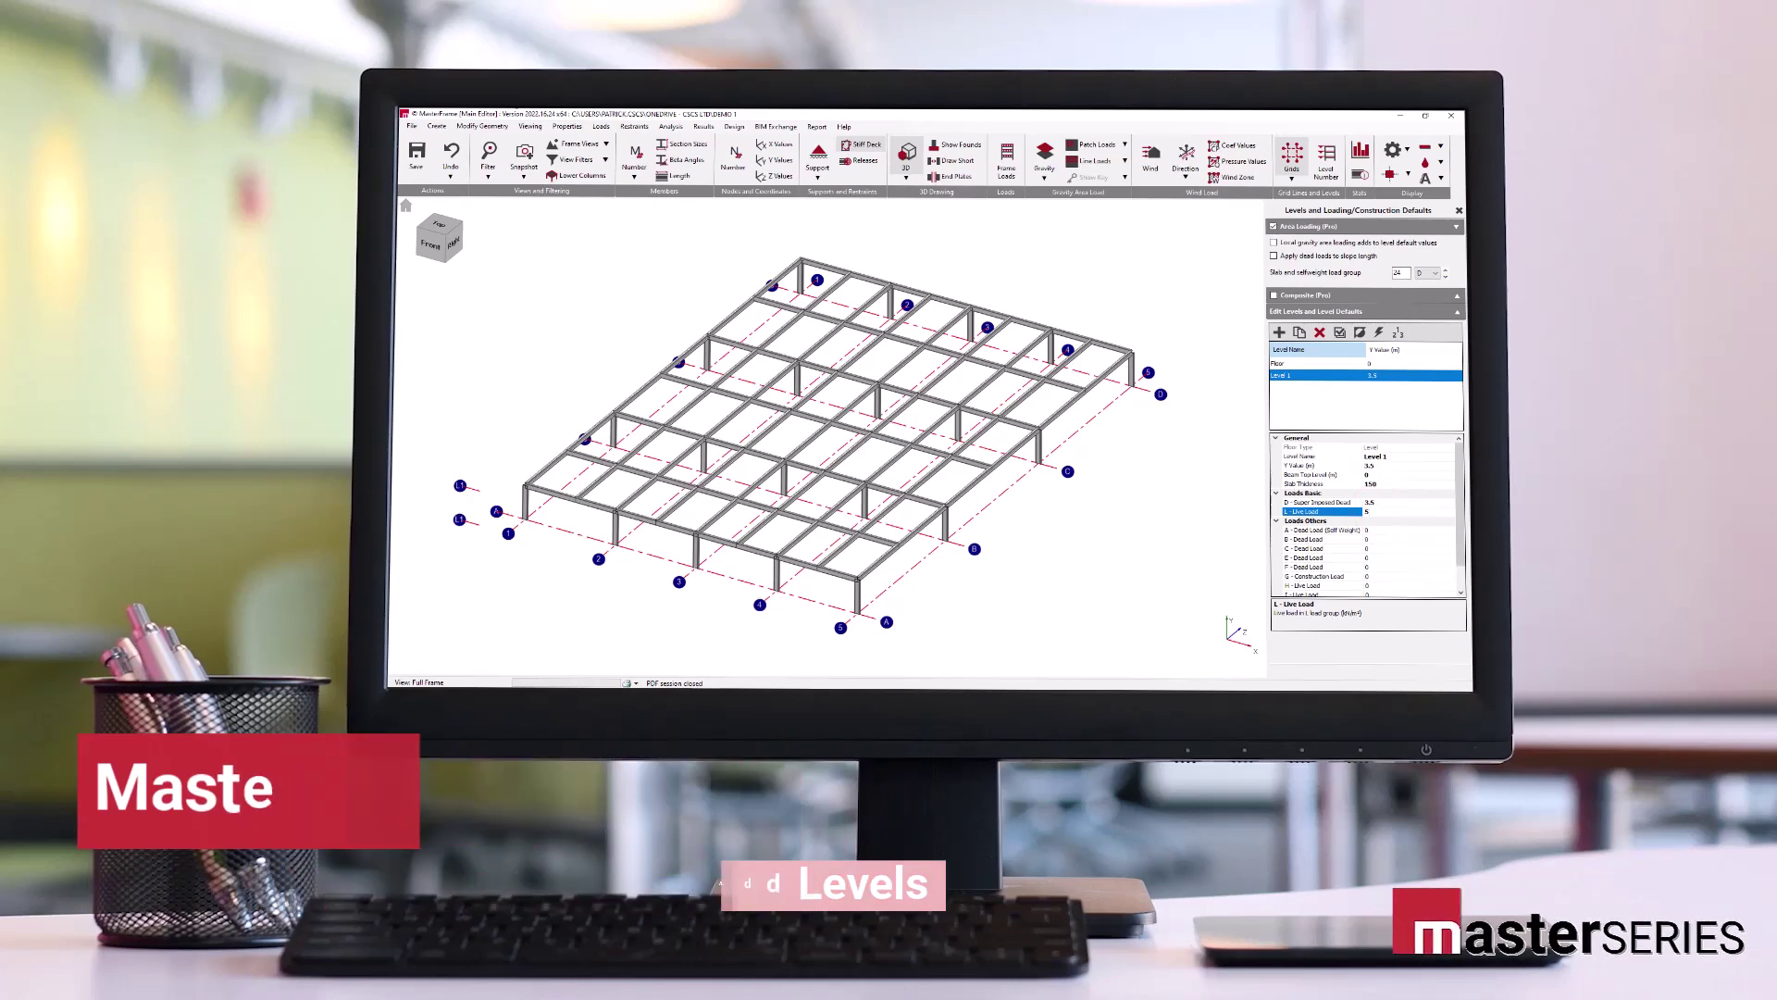
pyautogui.click(601, 126)
pyautogui.moveTo(787, 226)
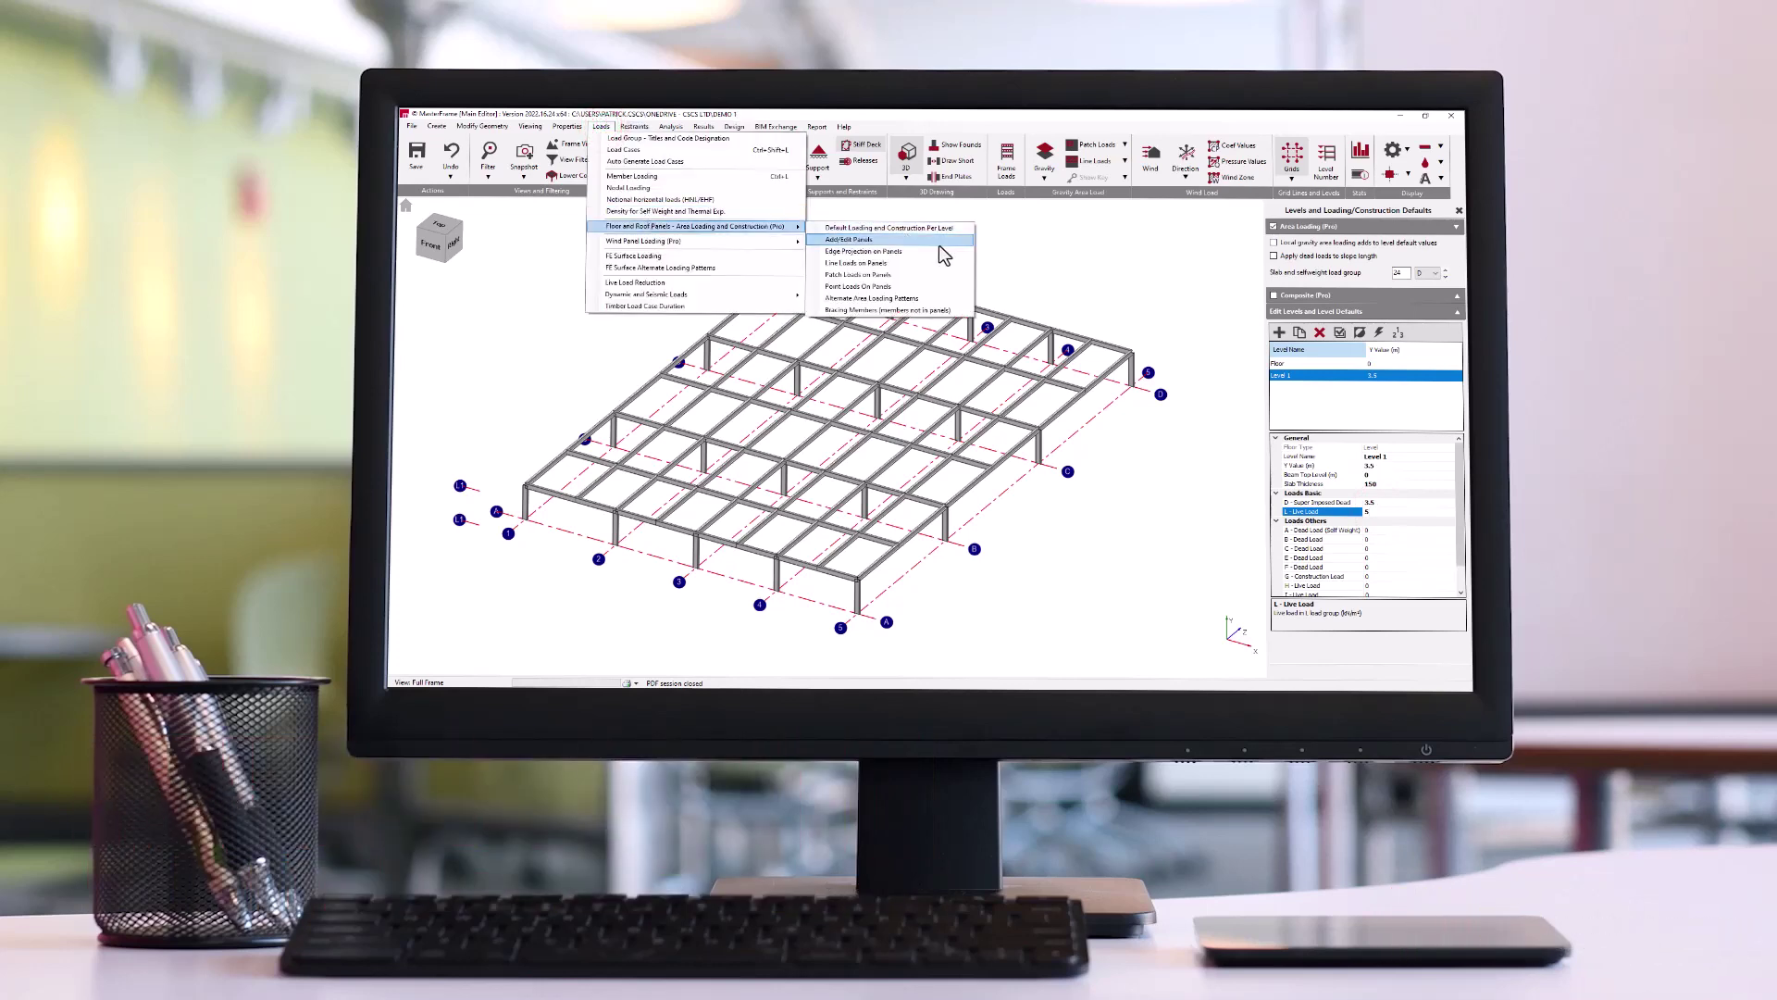
pyautogui.click(1426, 513)
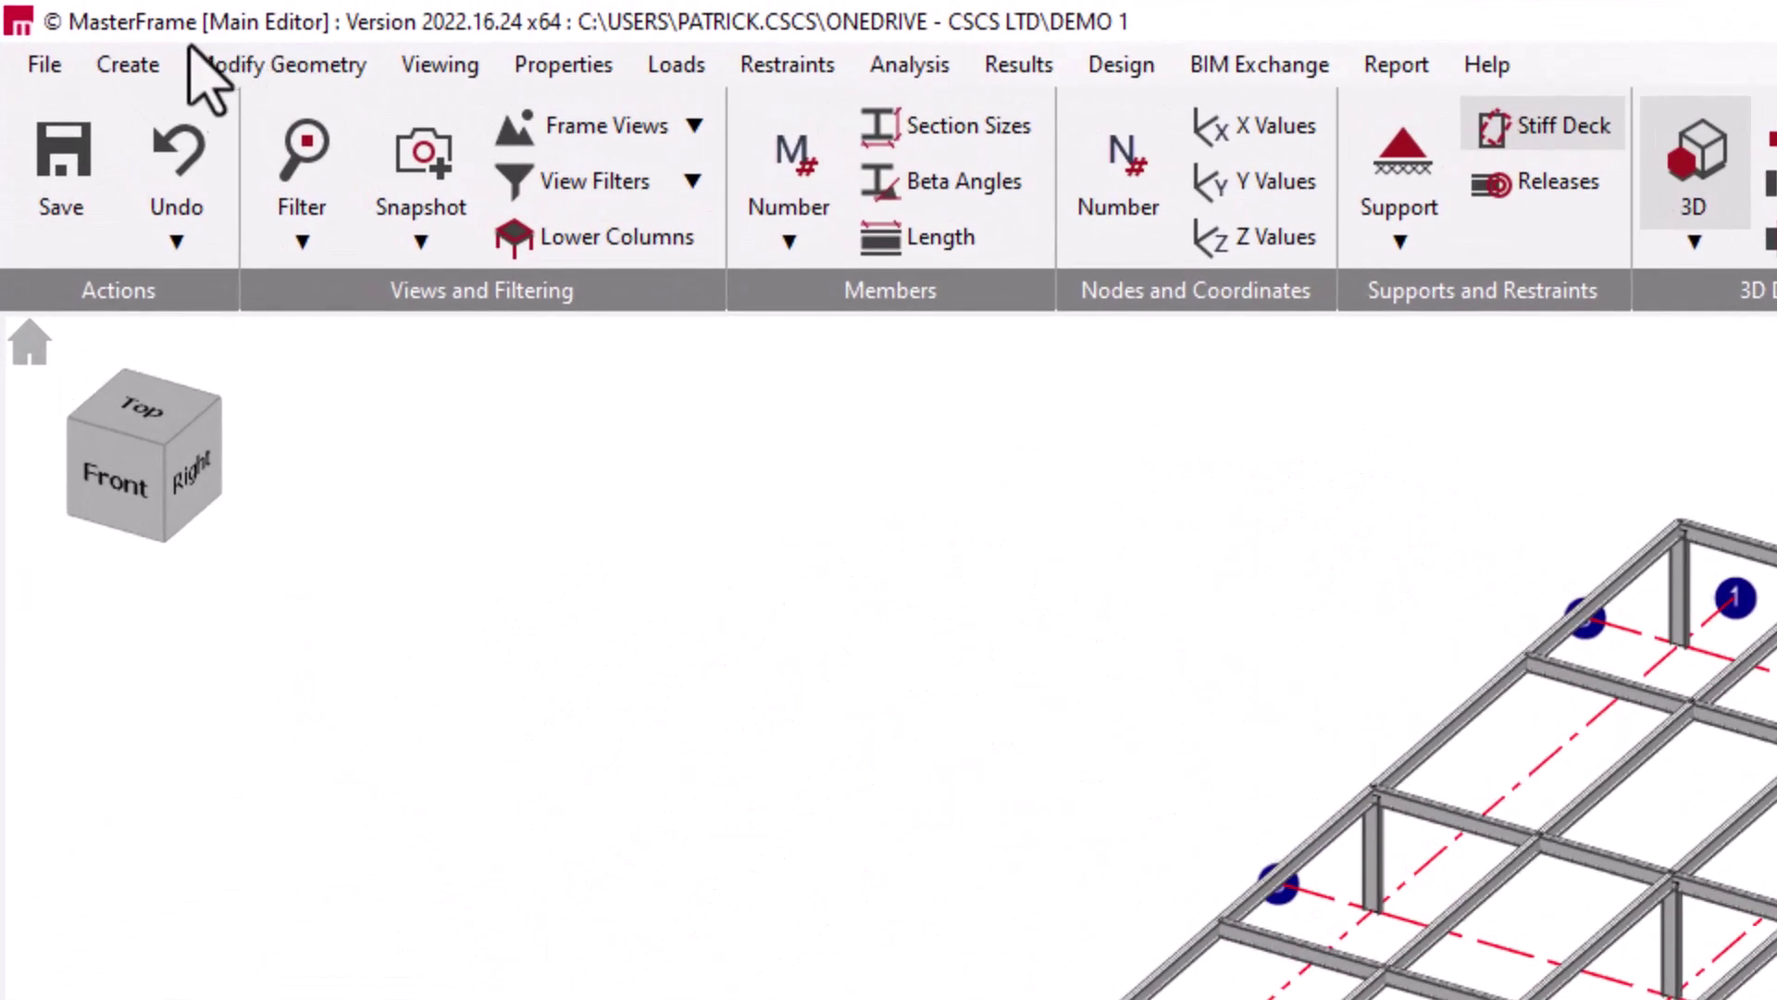
# - Bring up the Add/Edit Levels panel from the Create menu, with an empty level list
pyautogui.click(137, 67)
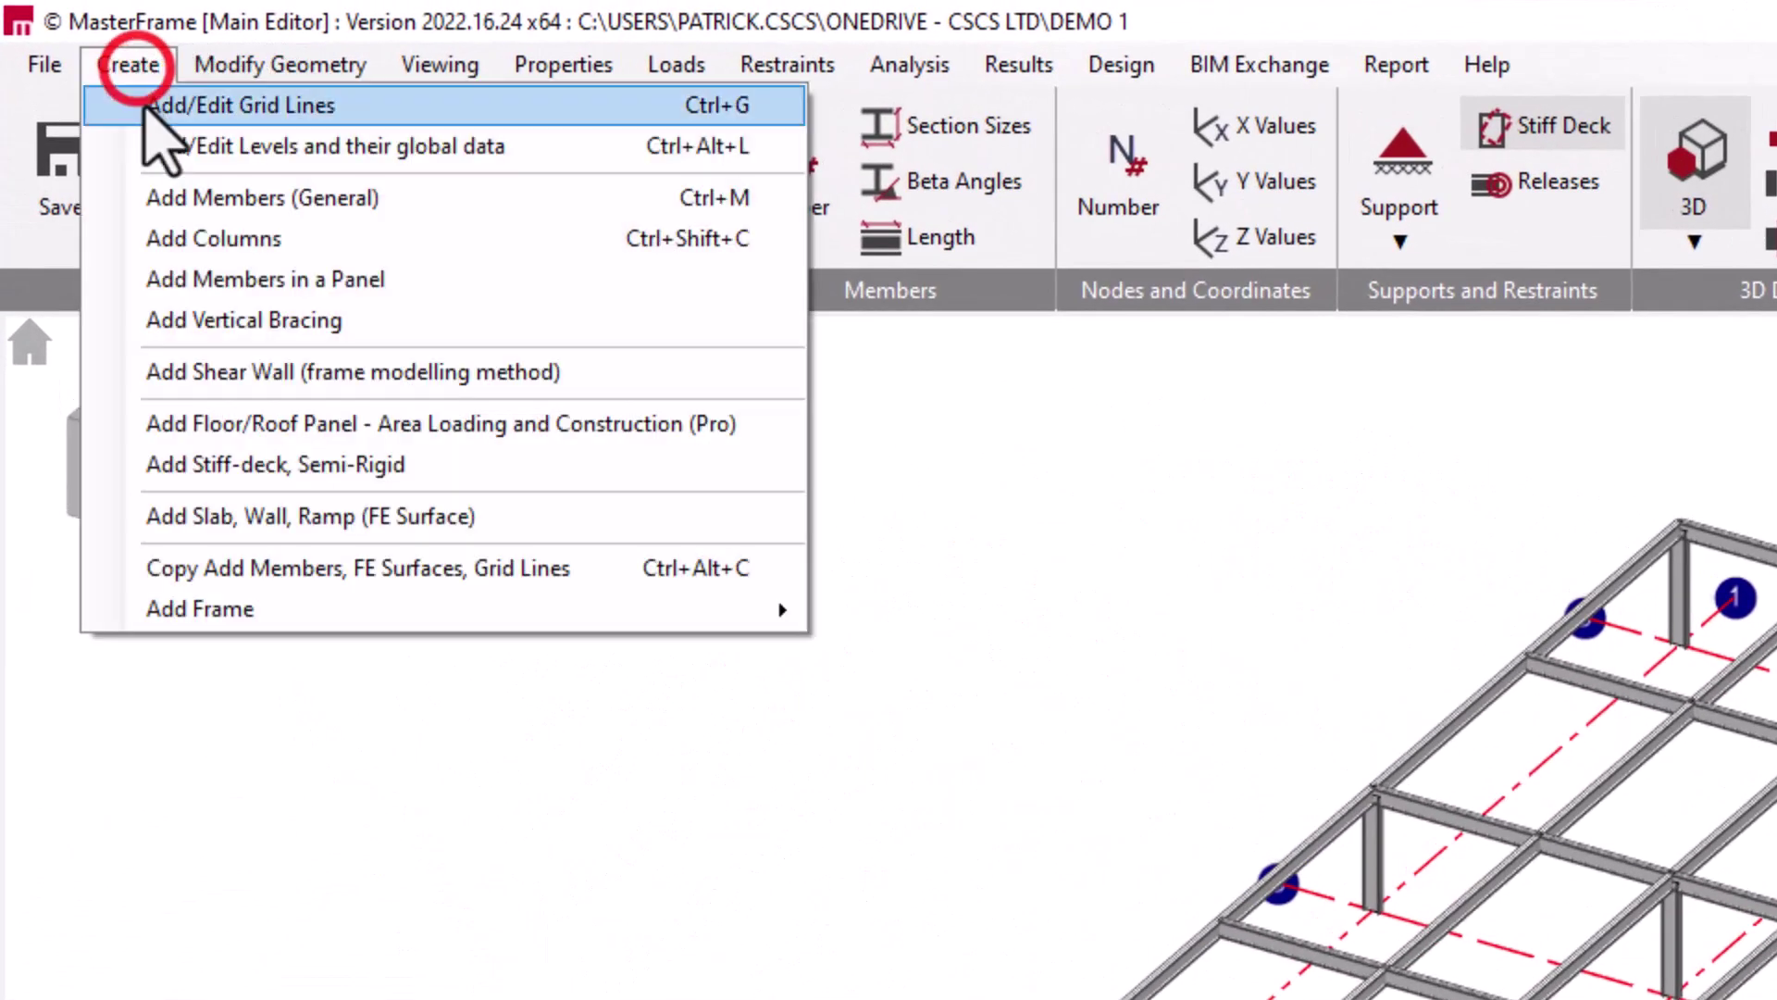
pyautogui.click(109, 148)
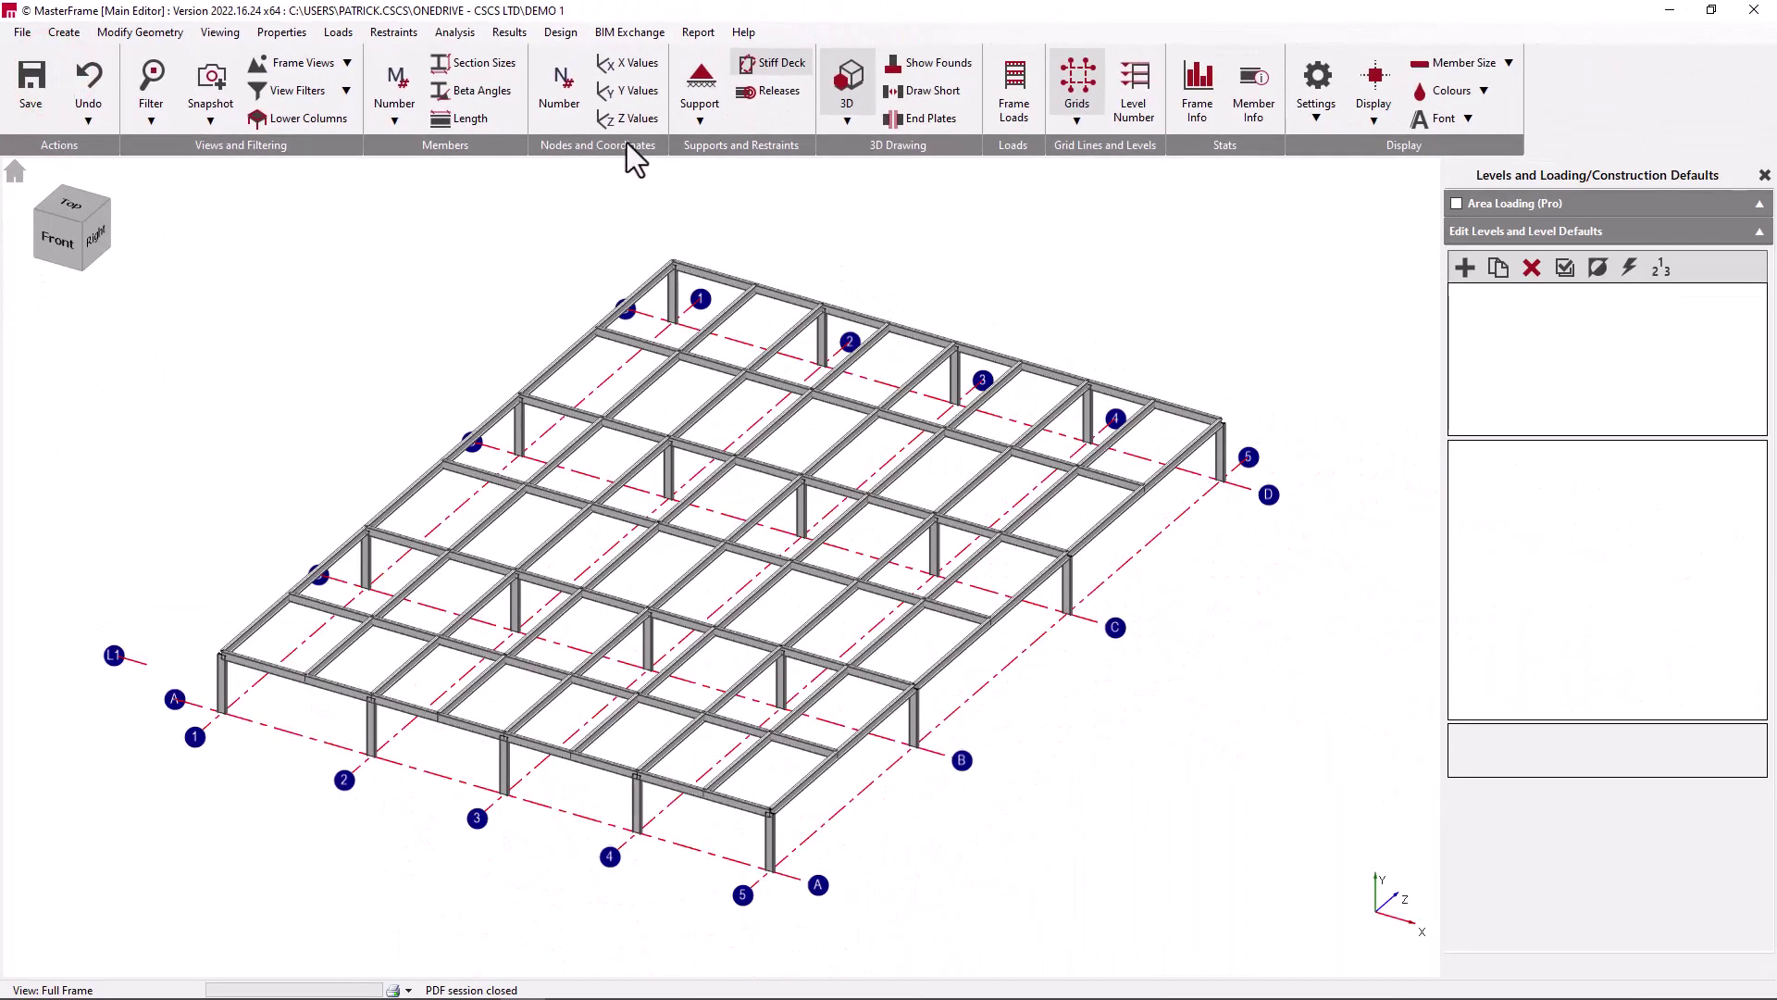
# - Show node Y values on the frame and add a first level named Floor
pyautogui.click(645, 98)
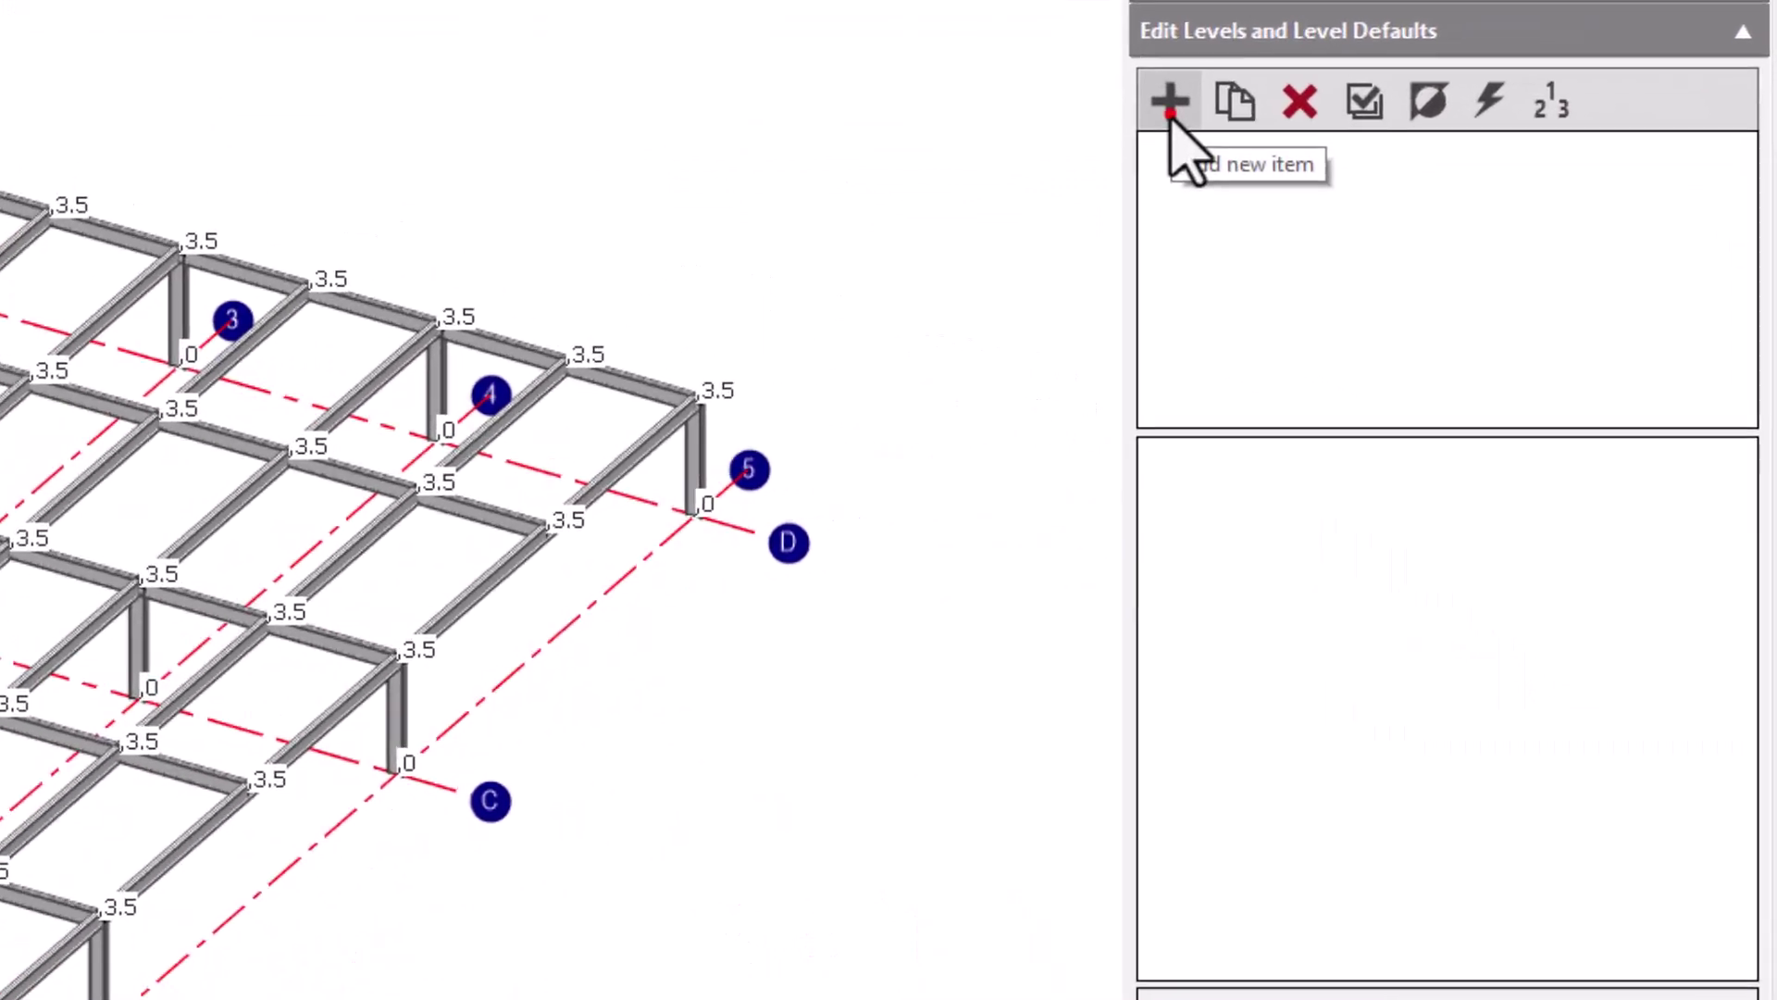
pyautogui.click(1465, 269)
pyautogui.doubleClick(1626, 524)
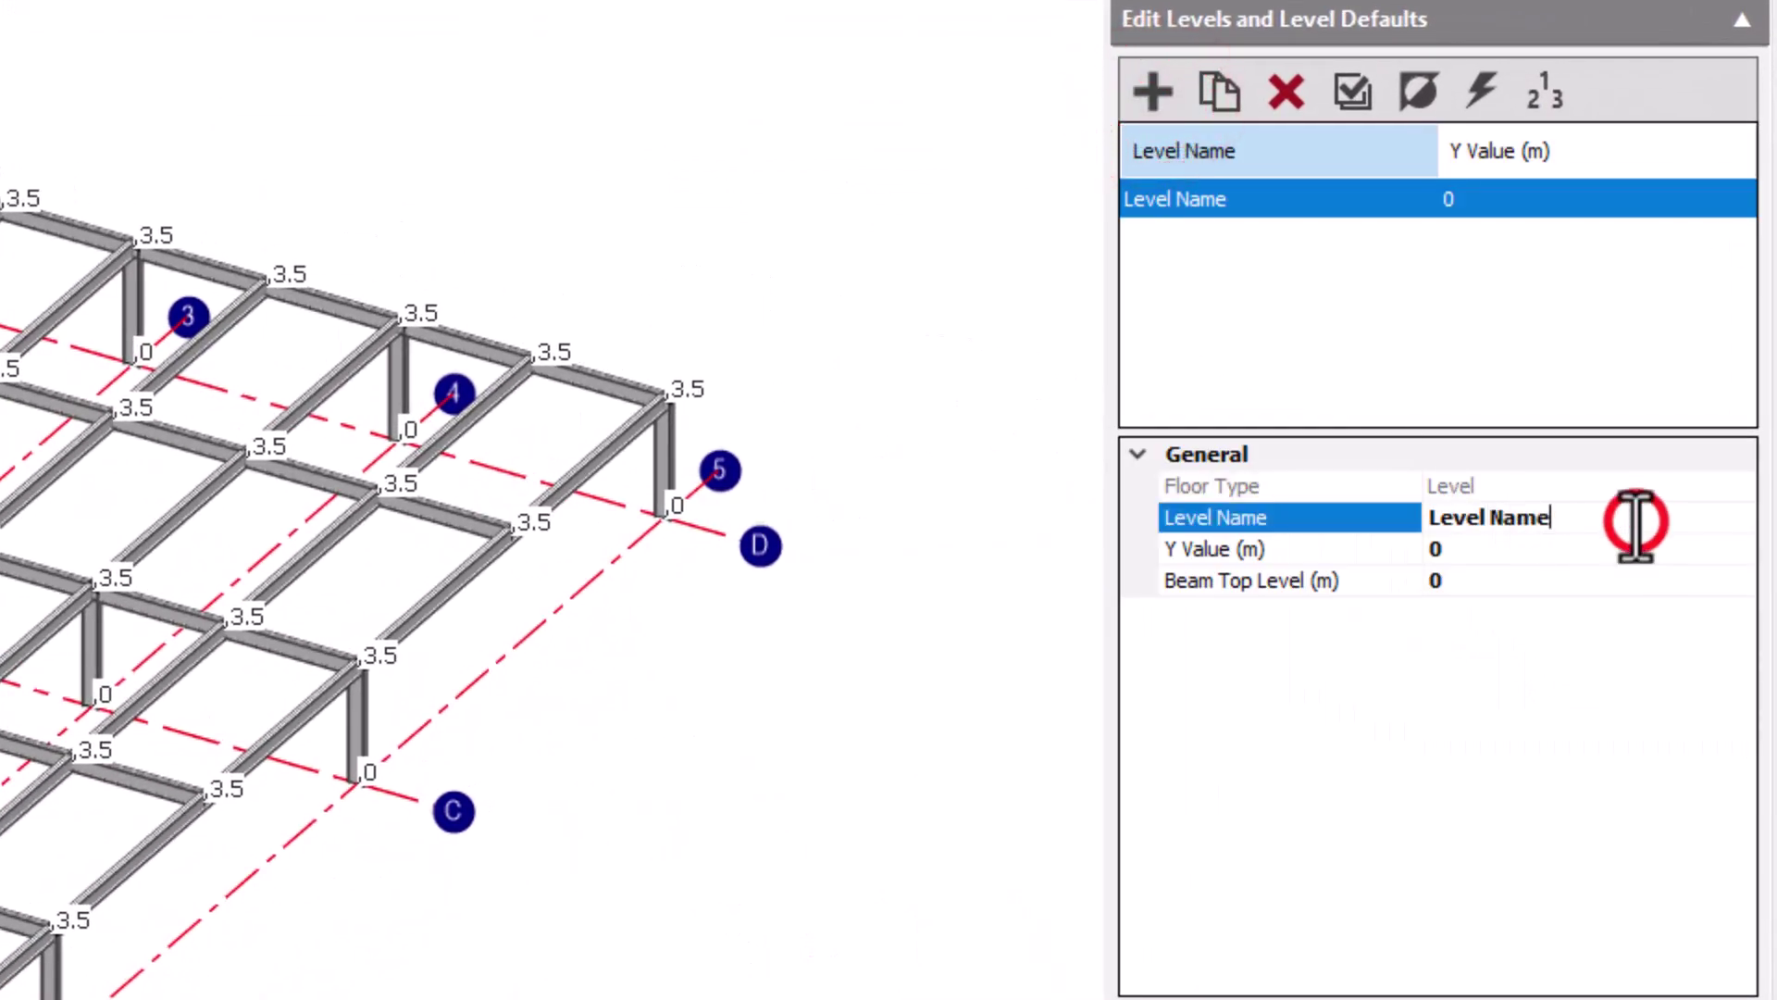
pyautogui.write('Floo')
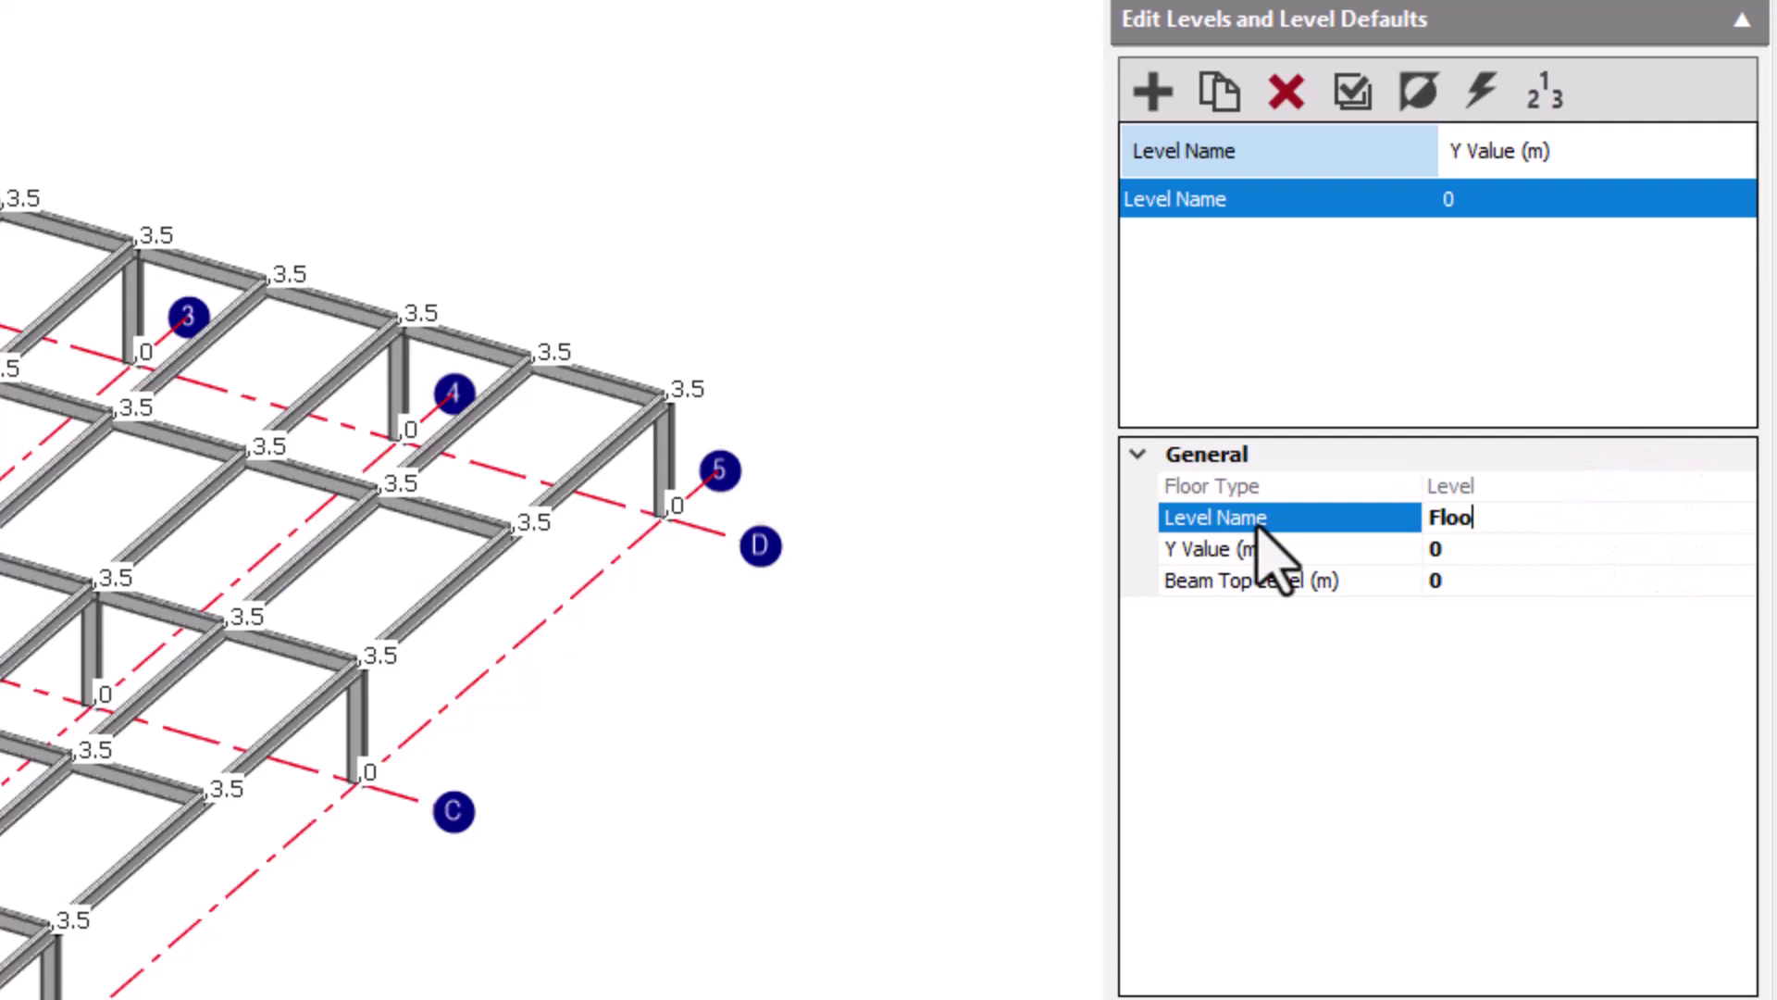
pyautogui.write('r')
pyautogui.press('Return')
# - Add a second level named Level 1 at a Y value of 3.5 m
pyautogui.click(1153, 90)
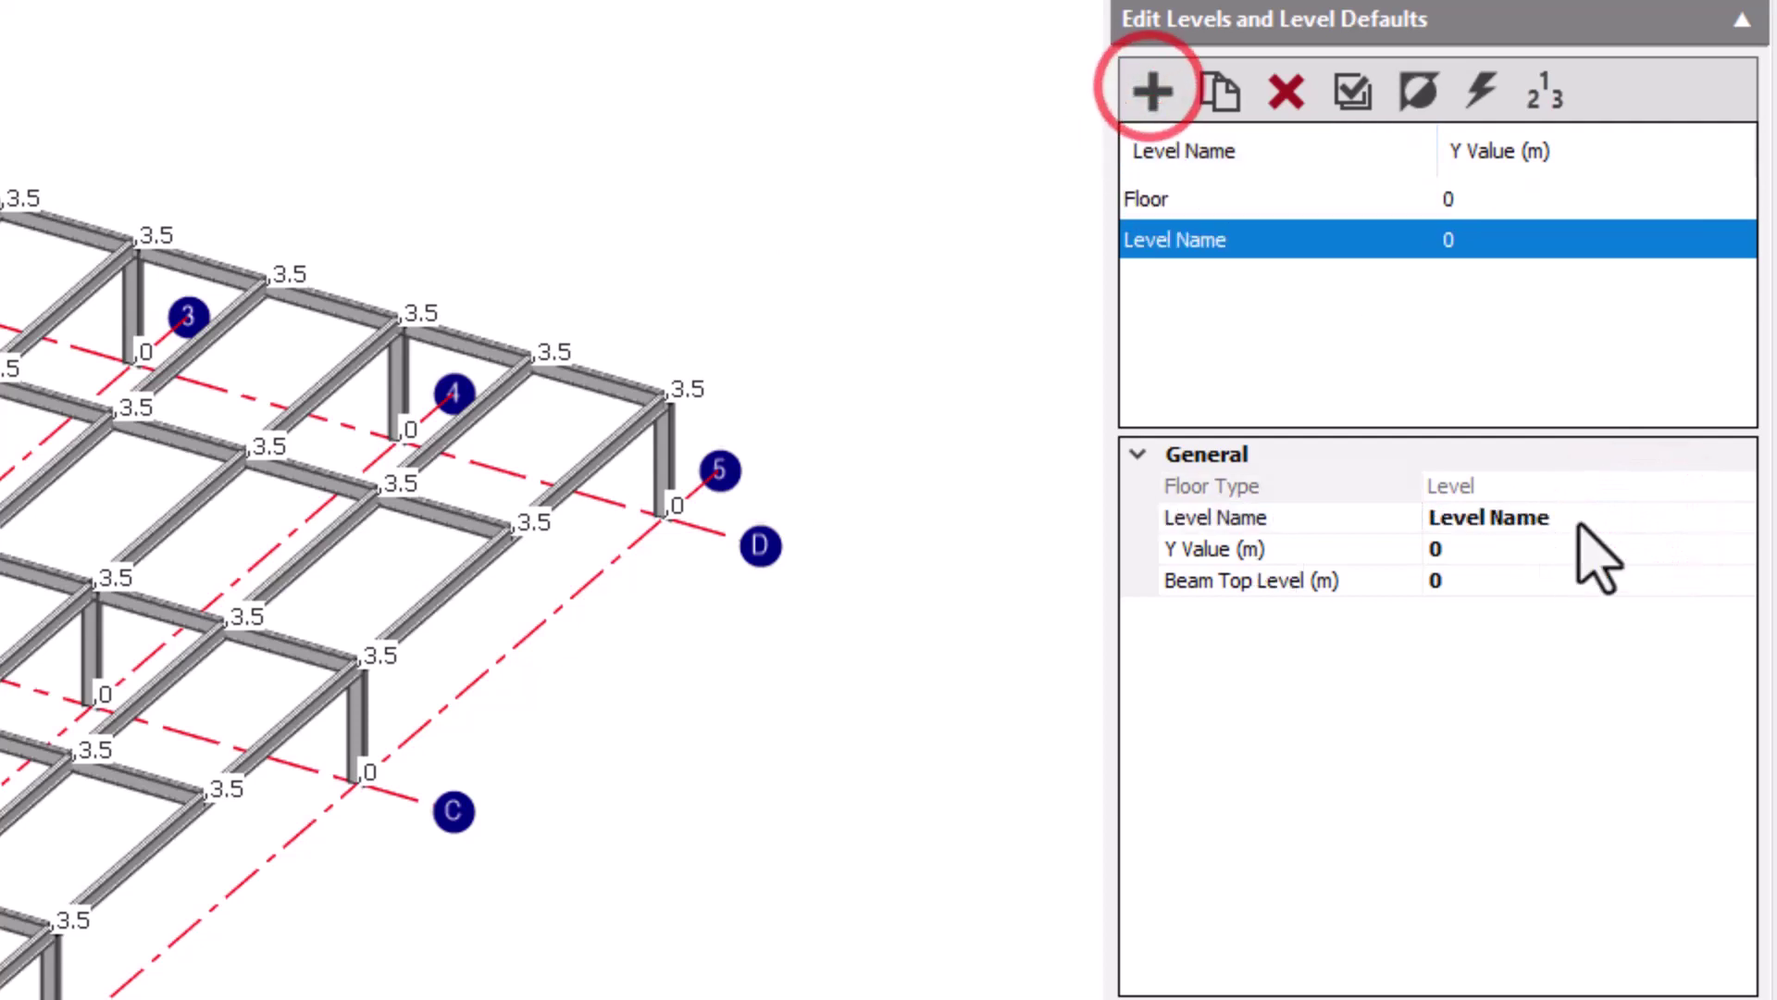
pyautogui.click(1571, 515)
pyautogui.click(1570, 515)
pyautogui.write('Level 1')
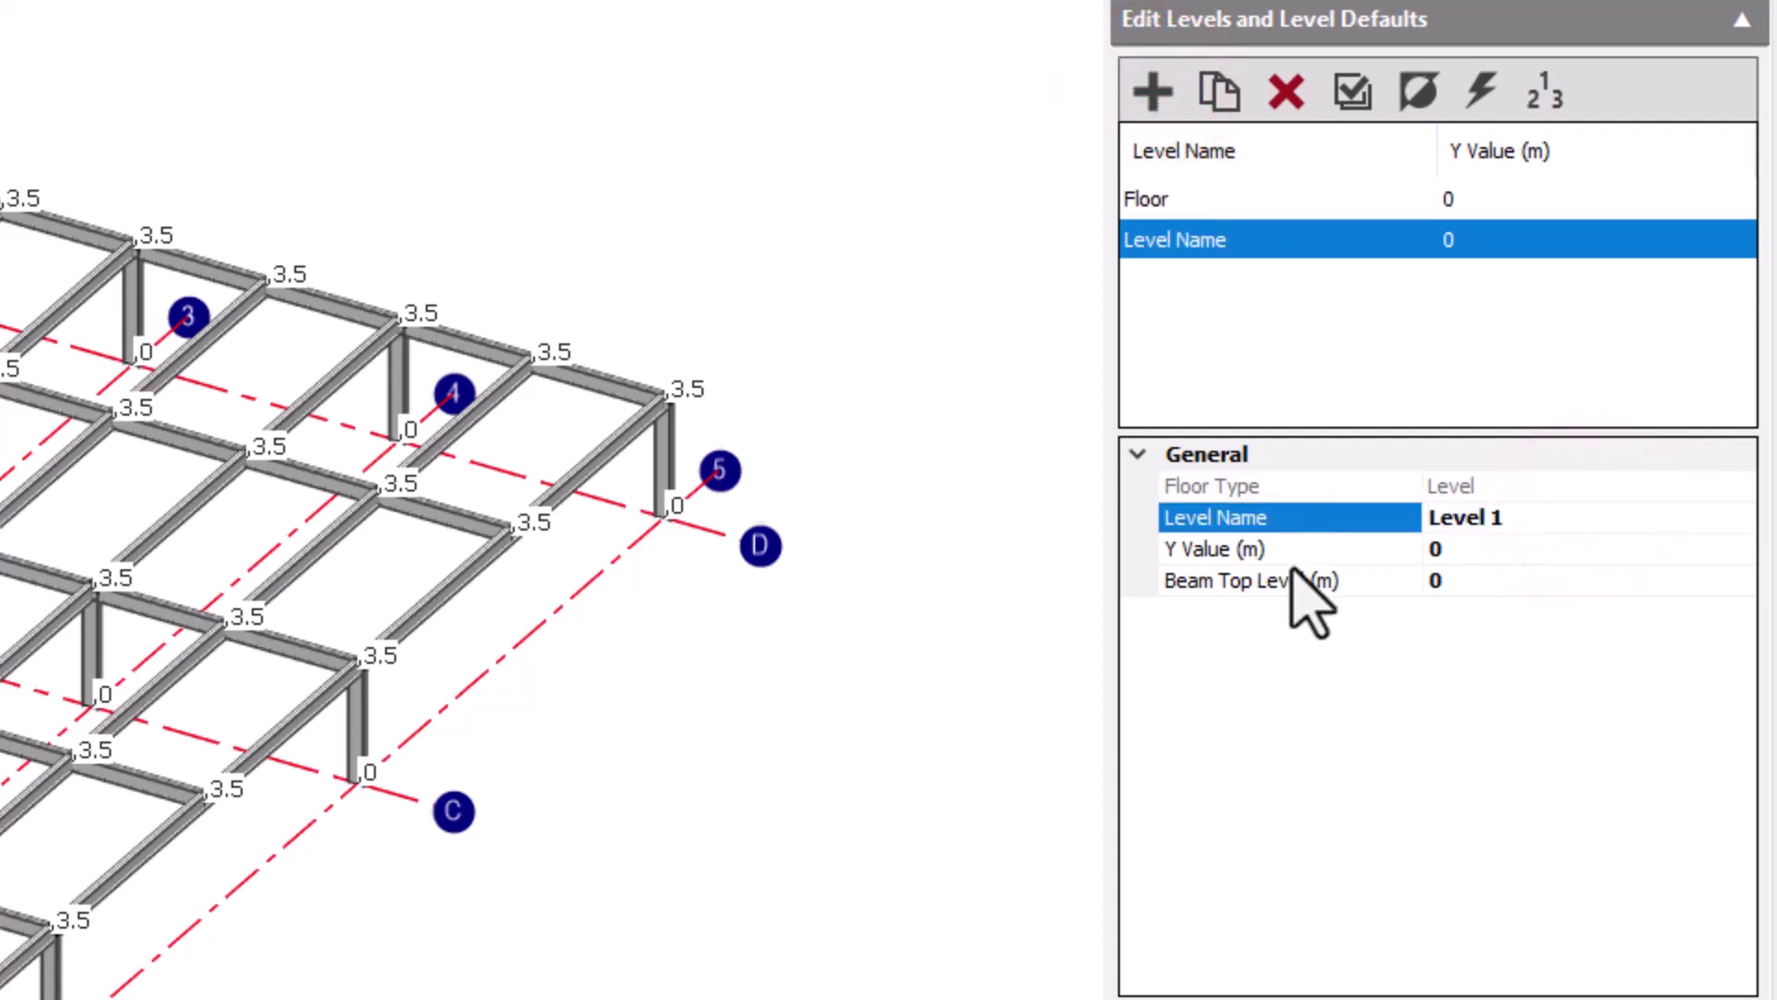
pyautogui.click(1477, 546)
pyautogui.write('3.5')
pyautogui.press('Return')
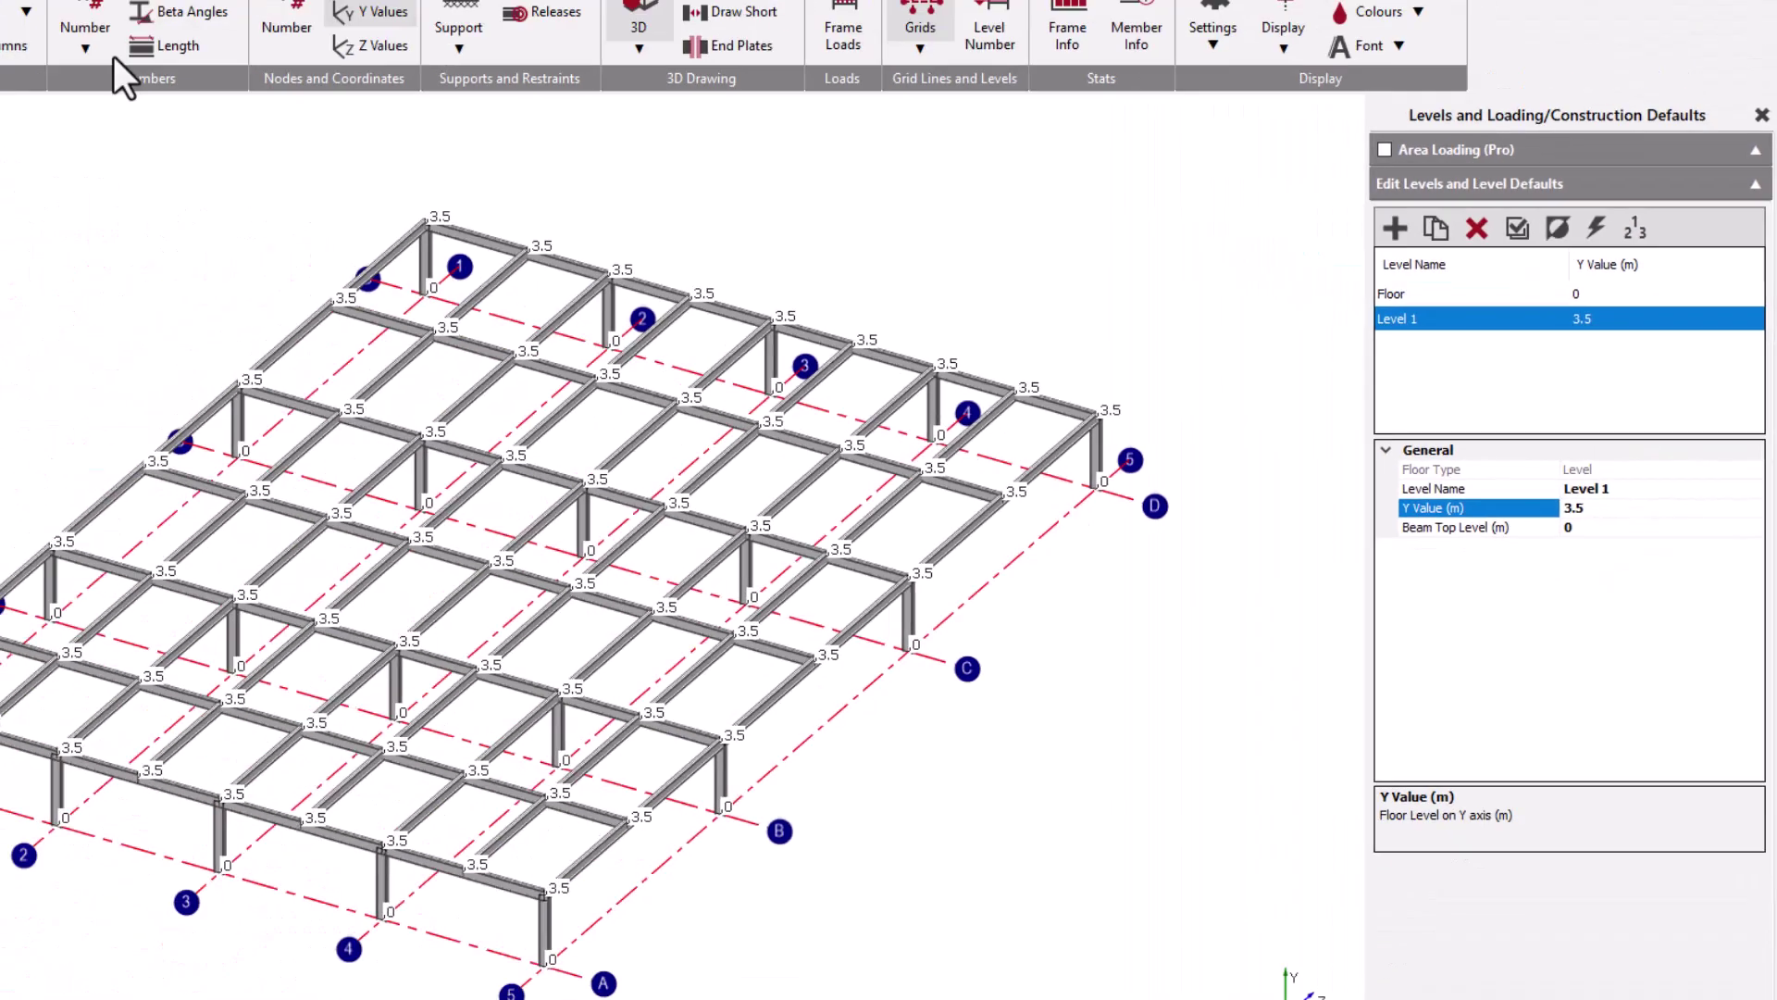
pyautogui.click(314, 62)
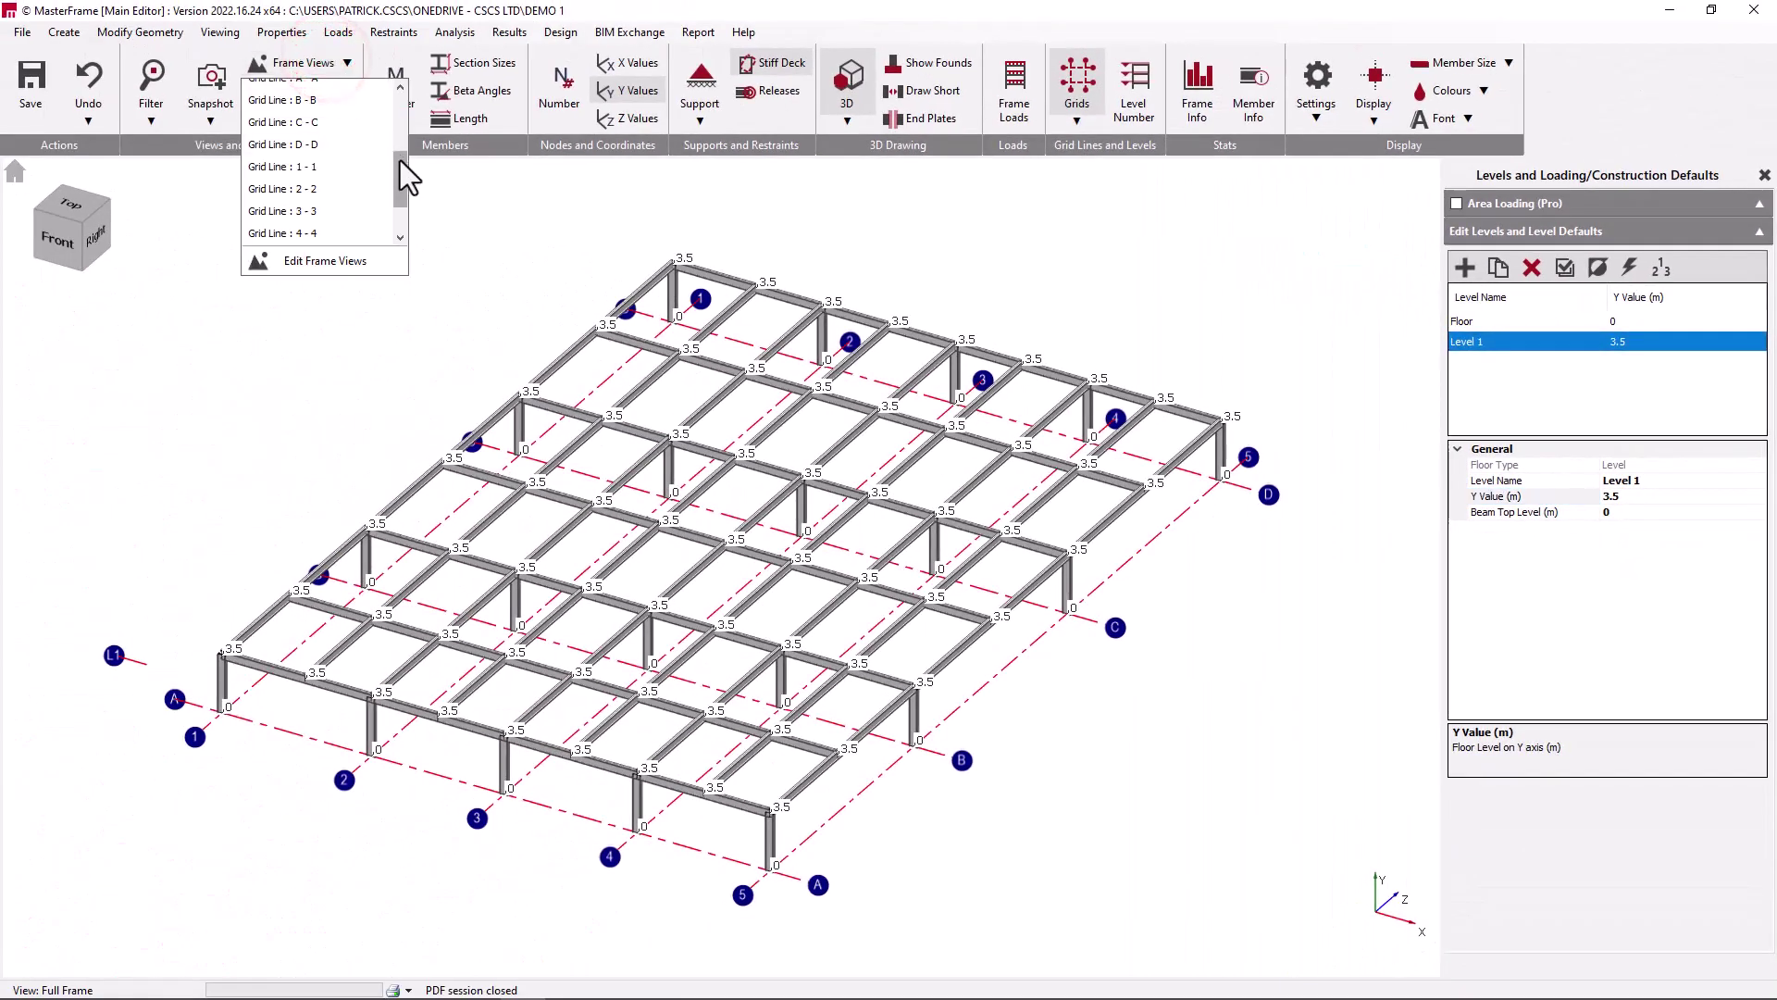
pyautogui.moveTo(399, 159); pyautogui.dragTo(408, 97)
pyautogui.click(309, 63)
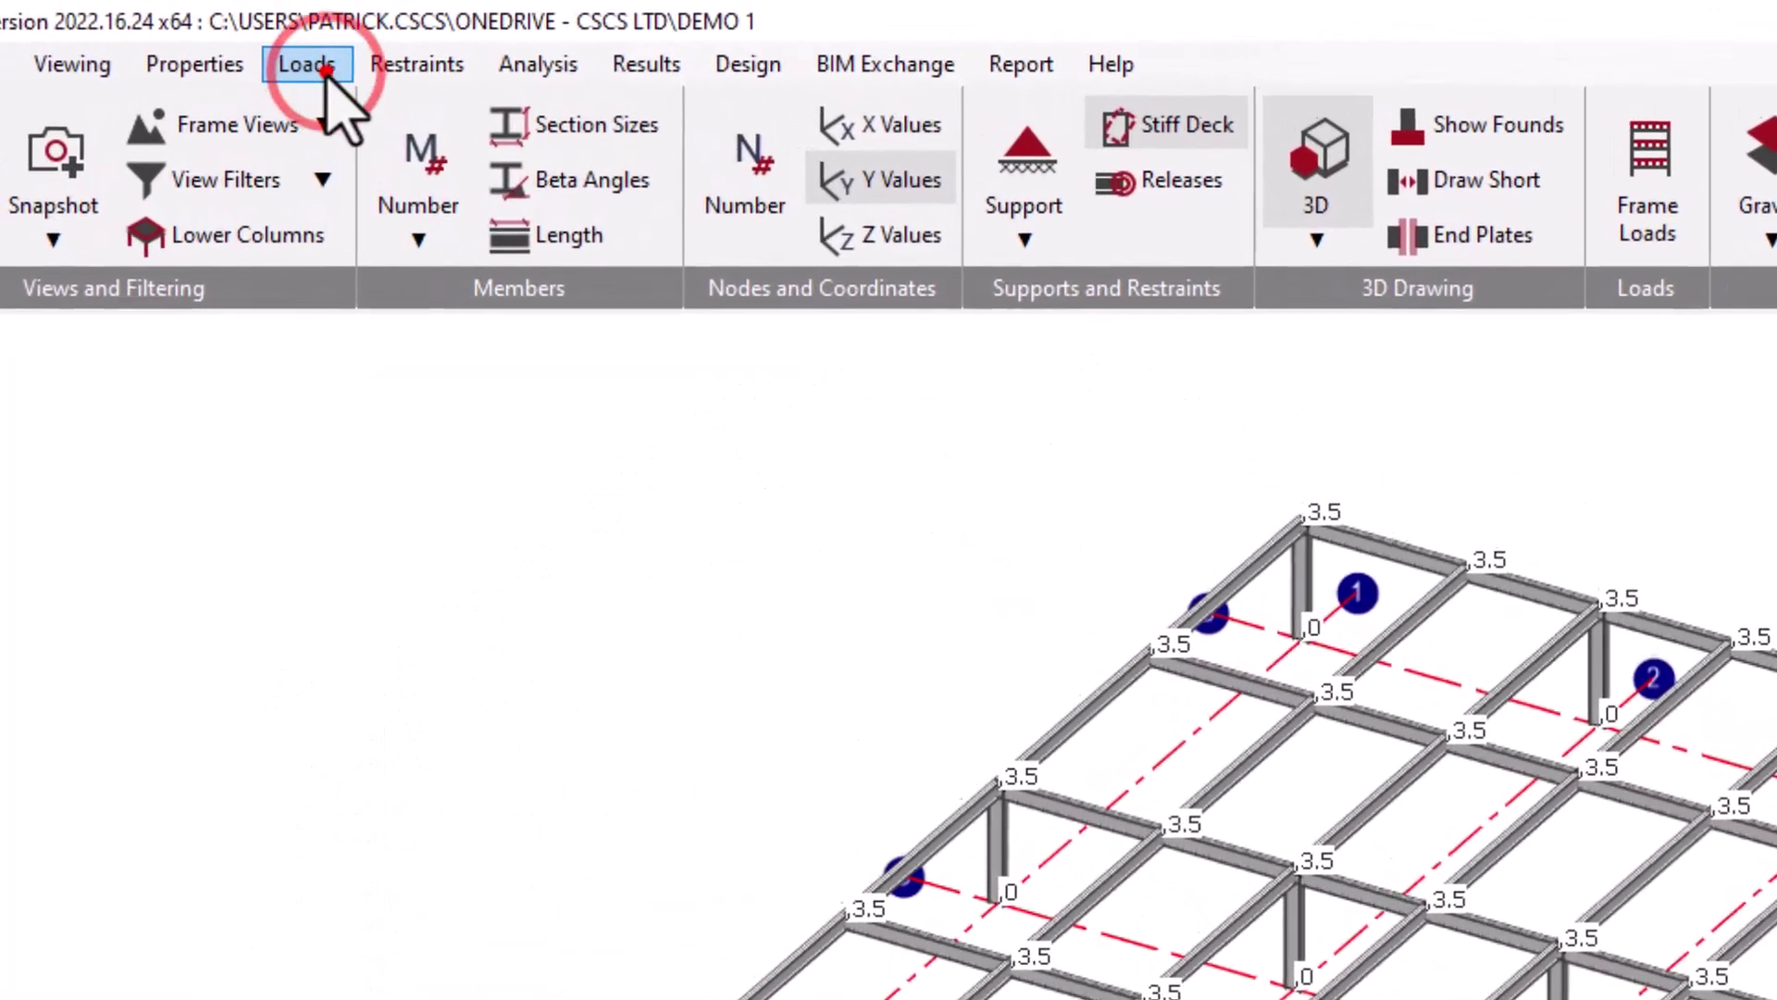
pyautogui.click(343, 35)
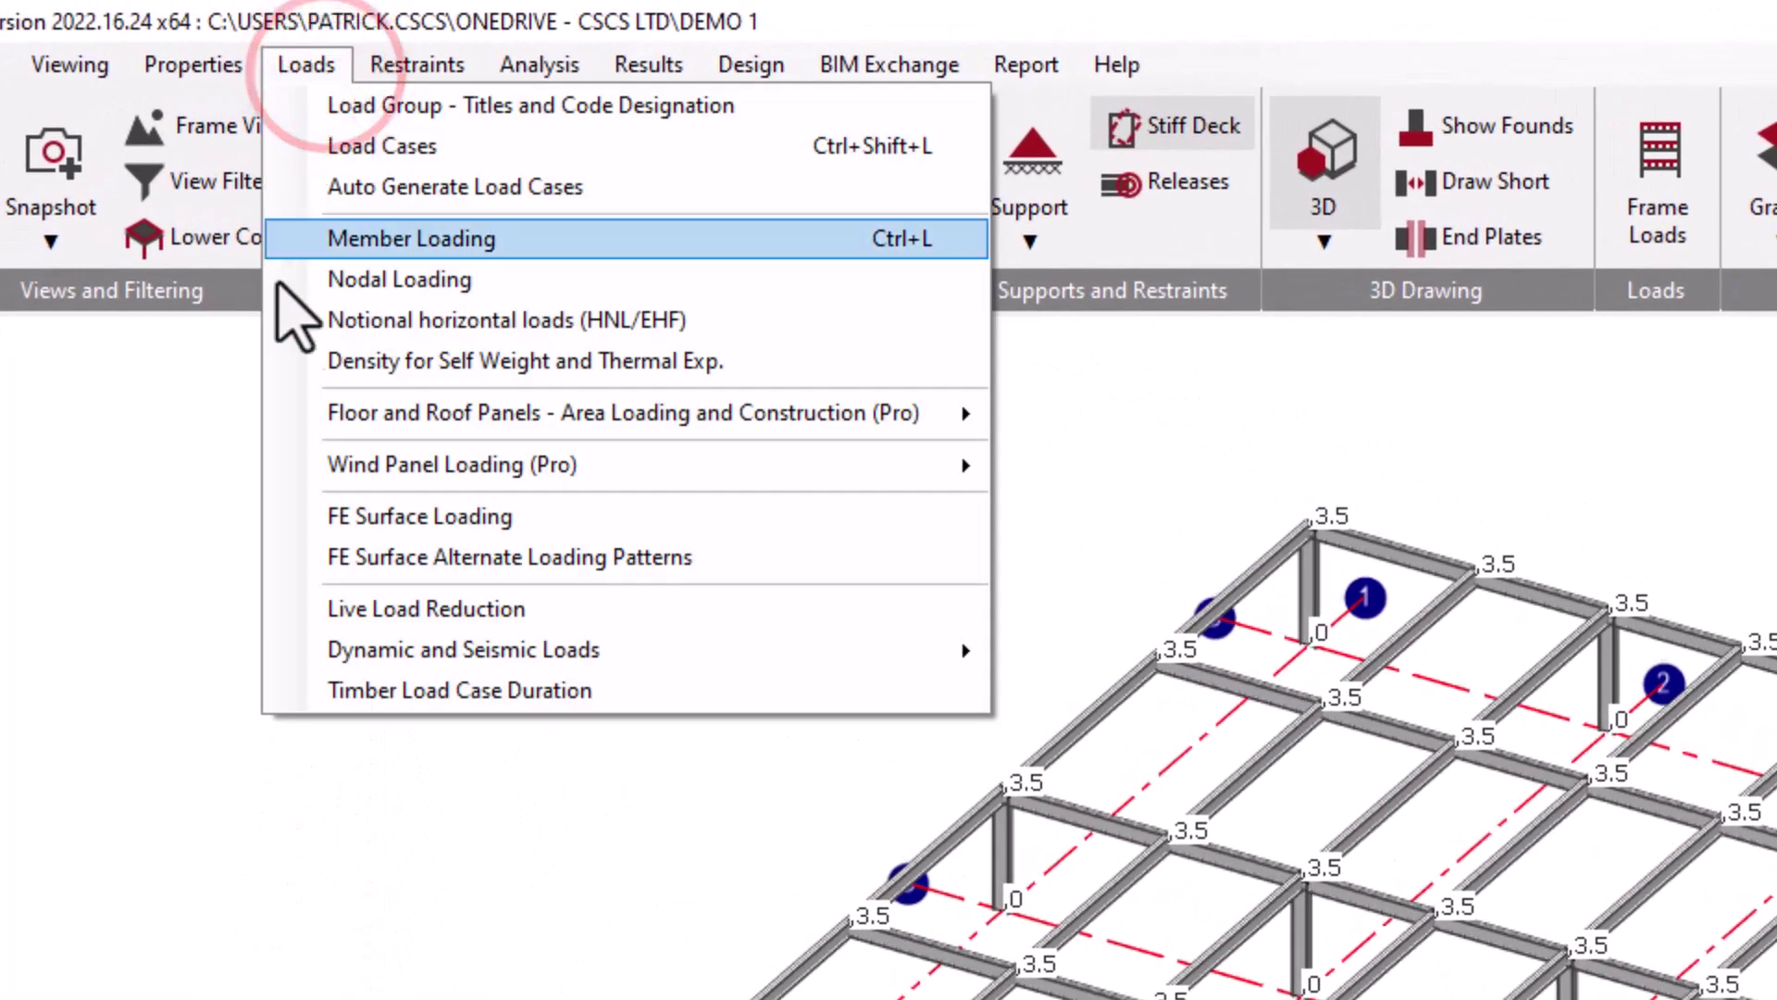
pyautogui.click(279, 407)
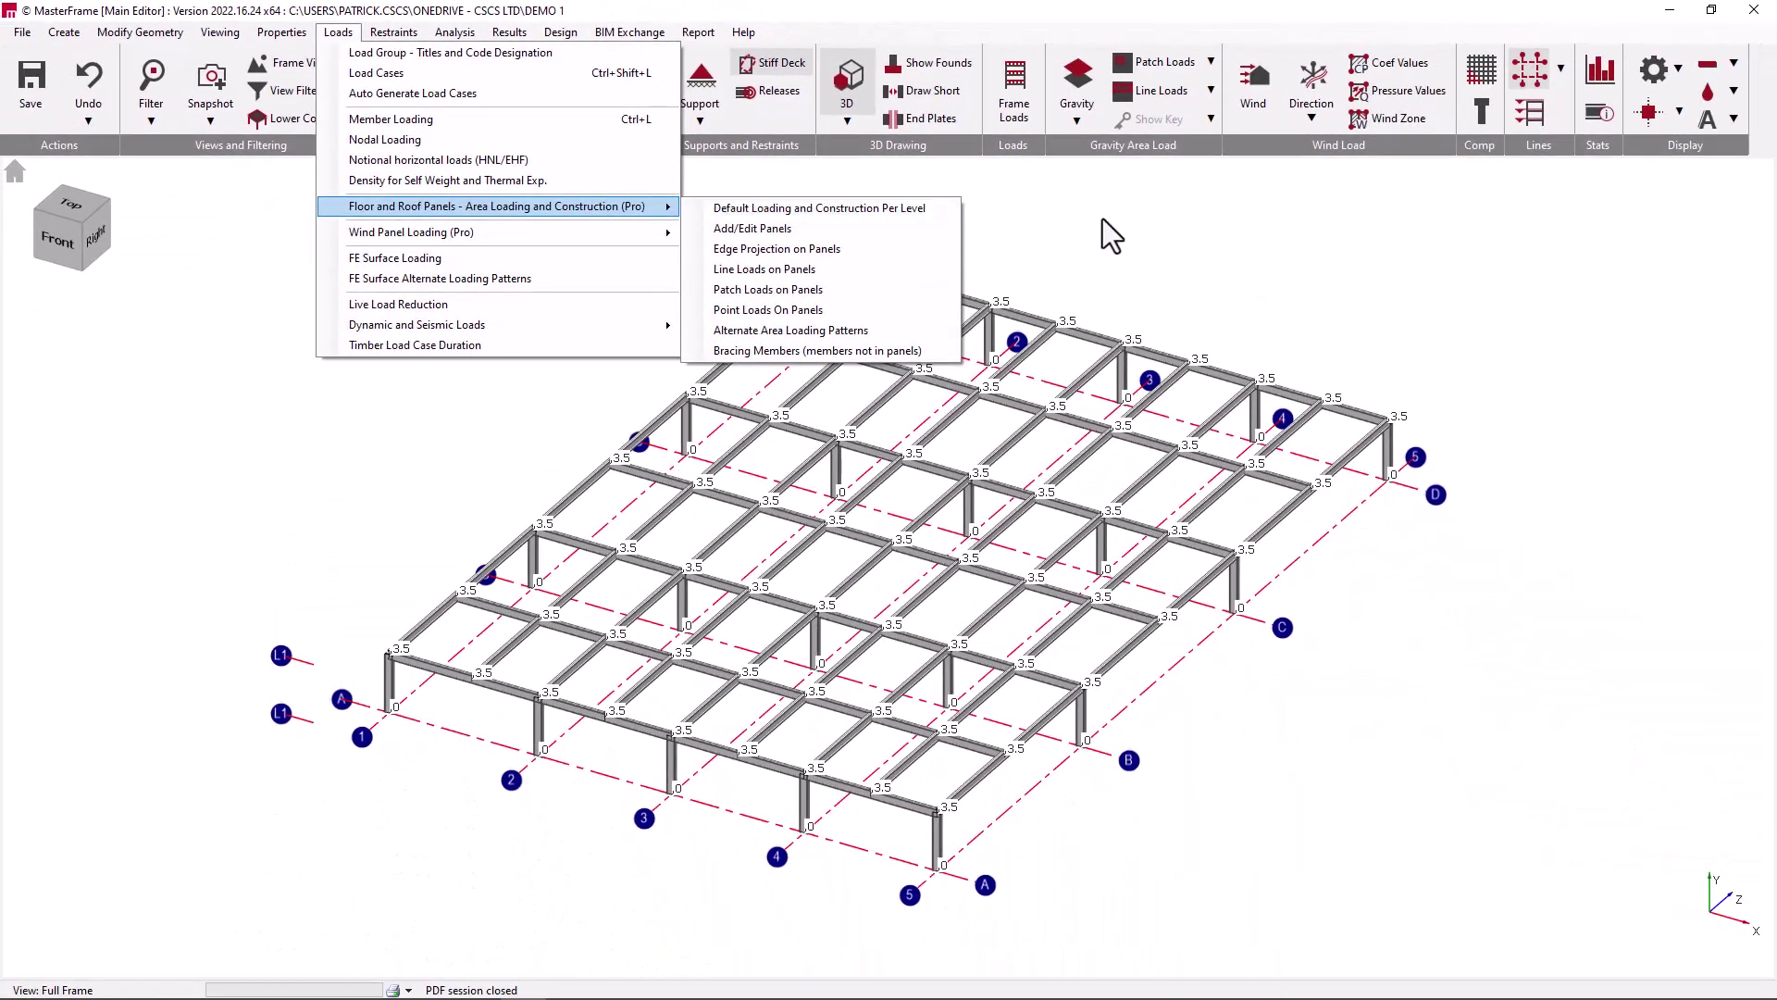
pyautogui.click(1776, 438)
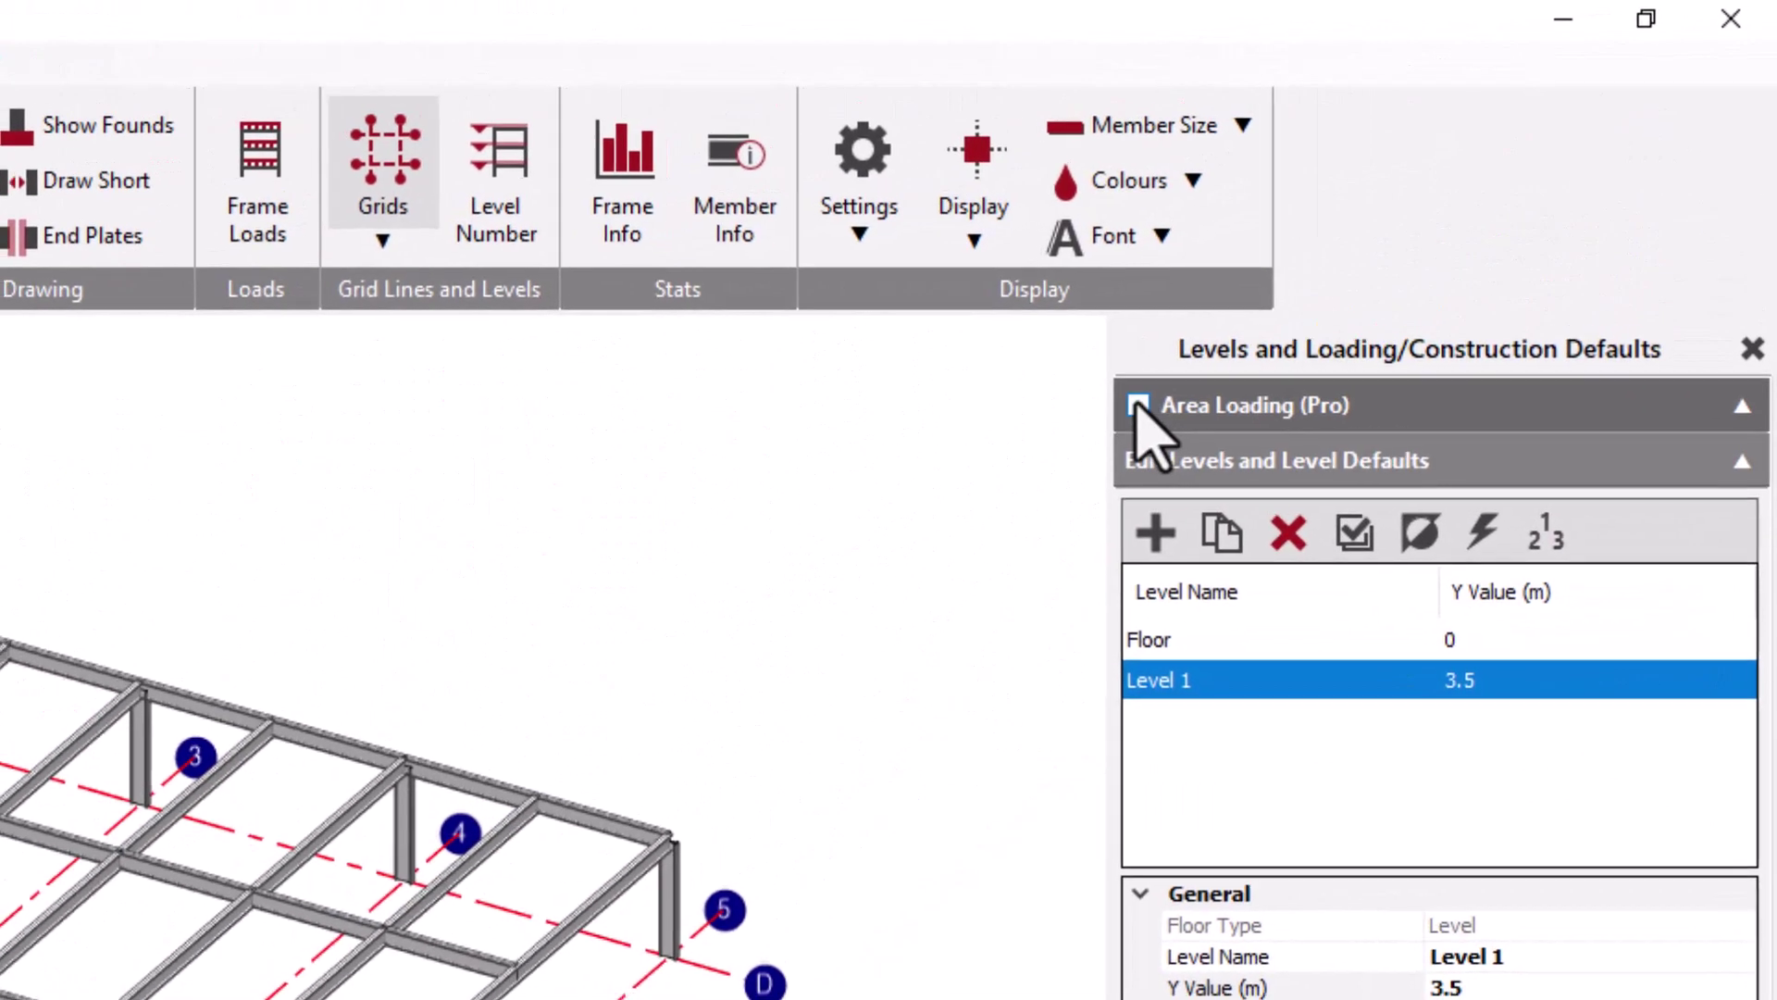
# - Enable Area Loading (Pro), accept the density load group notice, and select Level 1
pyautogui.click(1138, 406)
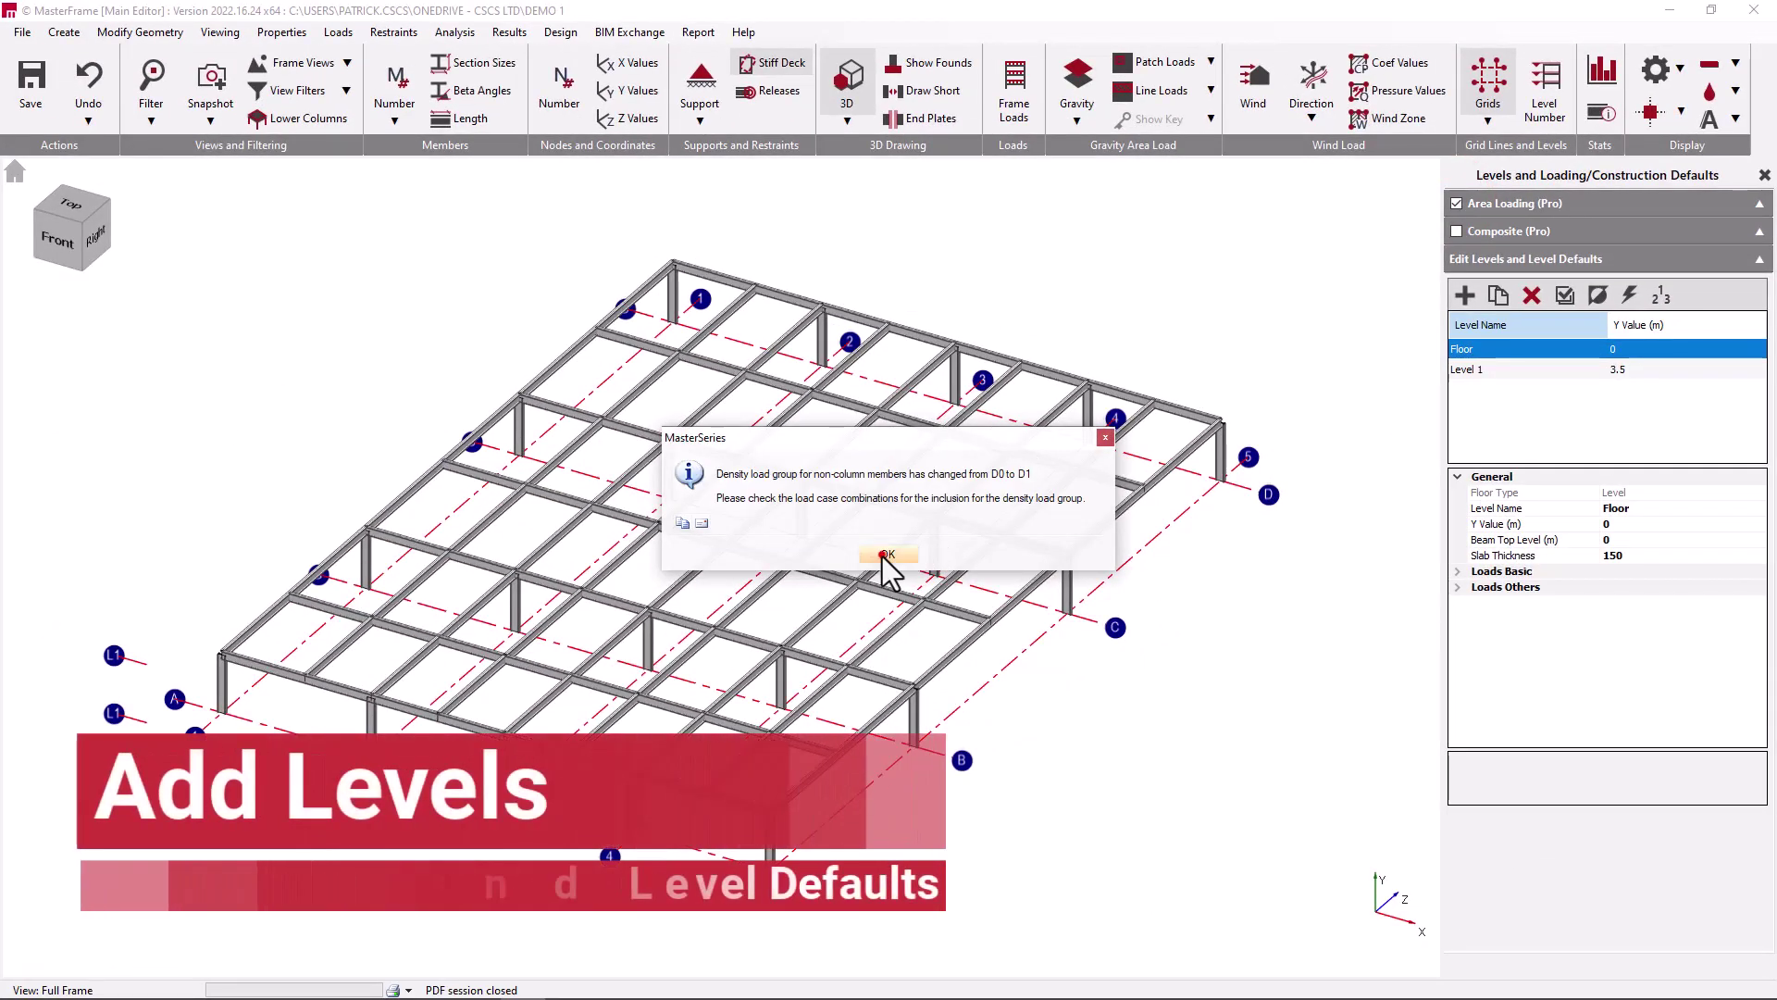
pyautogui.click(891, 553)
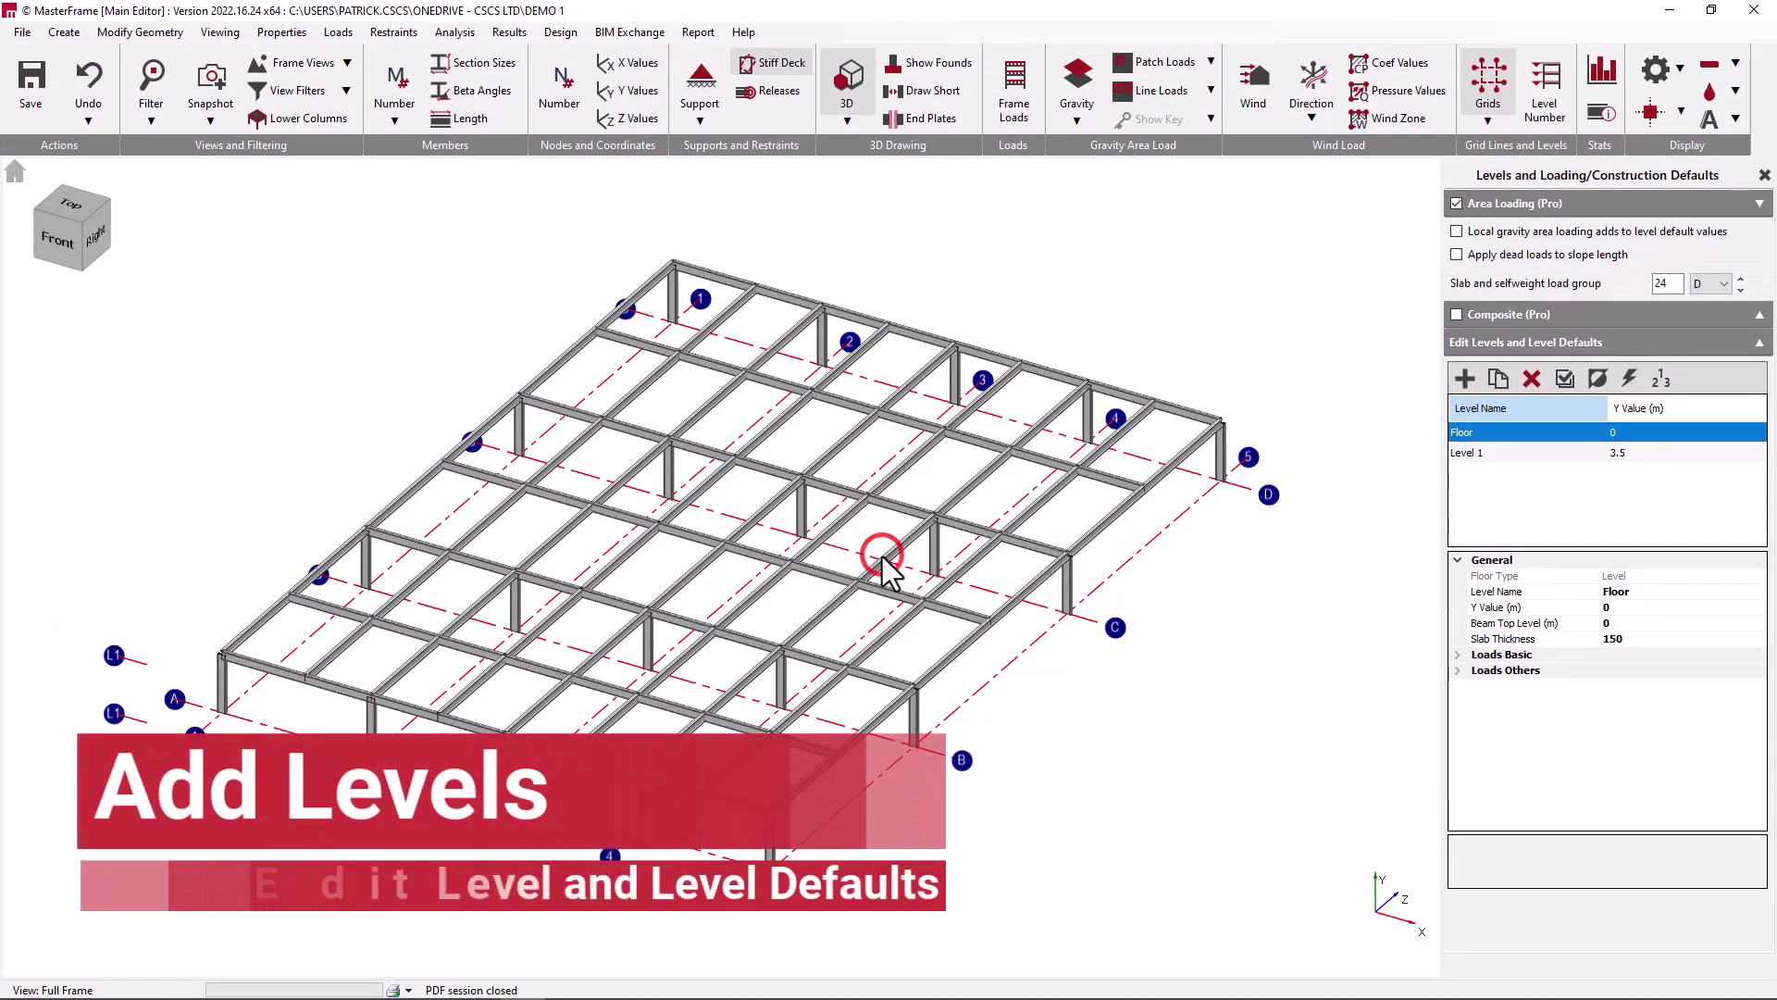
pyautogui.click(1566, 462)
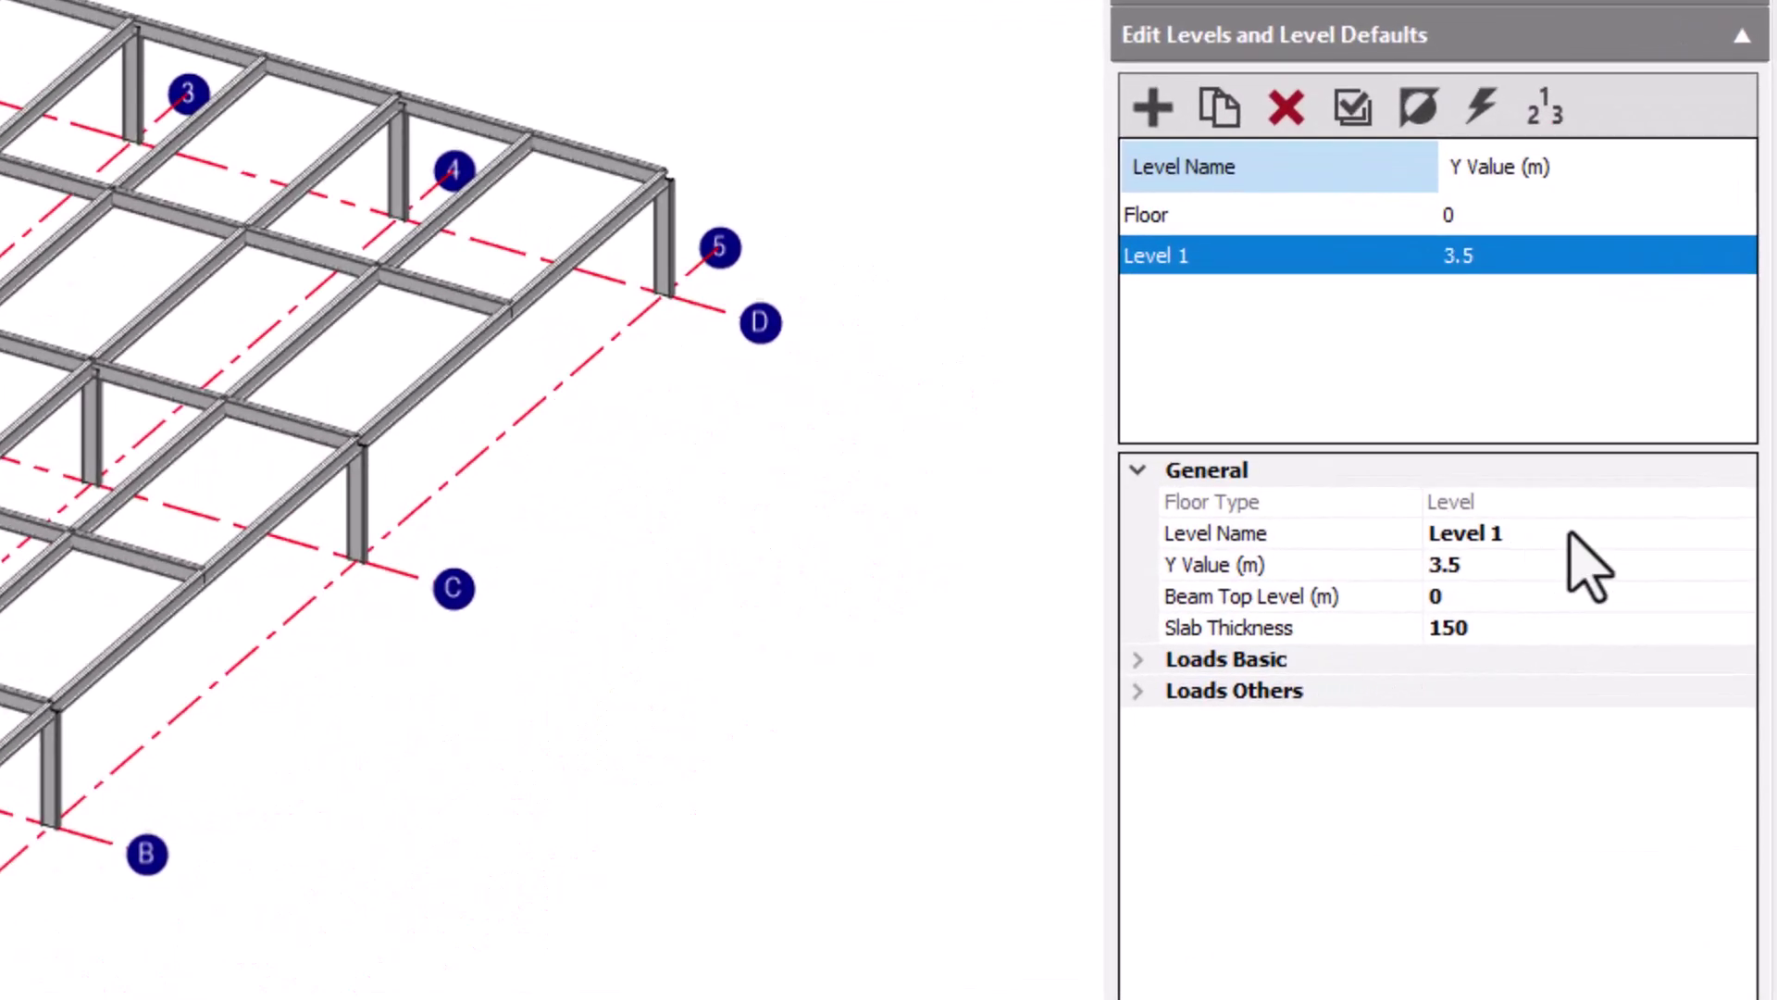
# - Give Level 1 a super imposed dead load of 3.5 alongside its live load of 5
pyautogui.click(1674, 600)
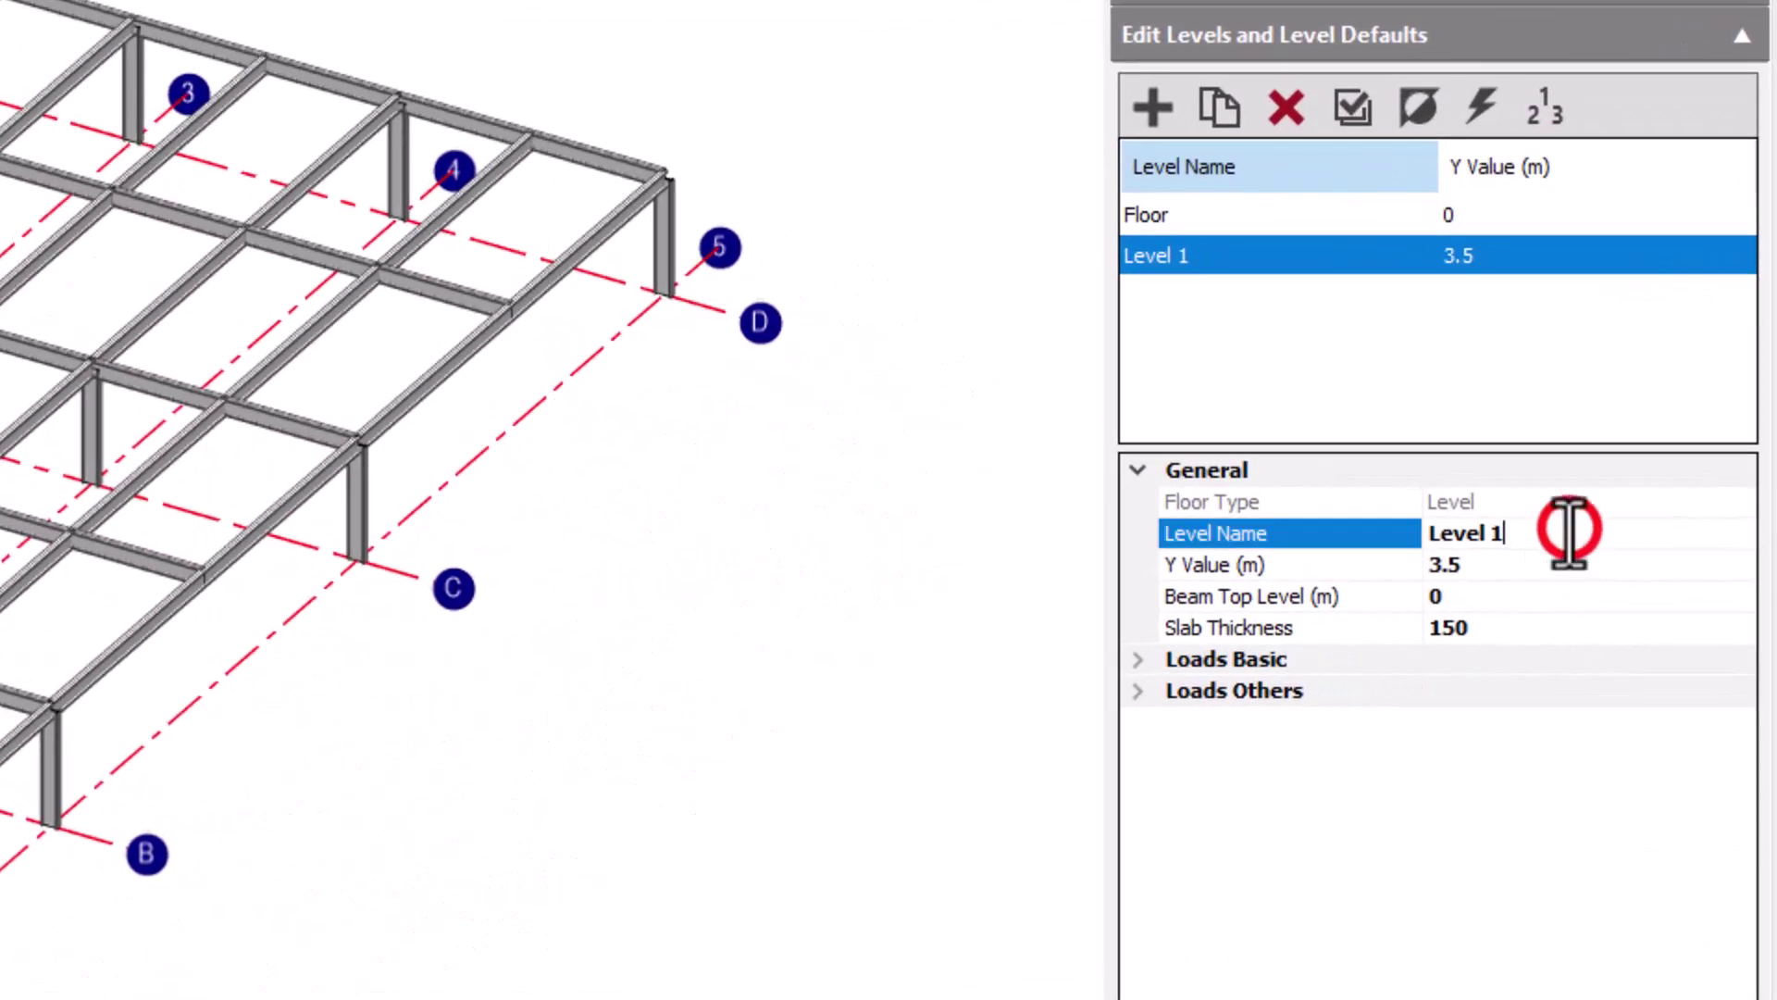
pyautogui.click(1579, 562)
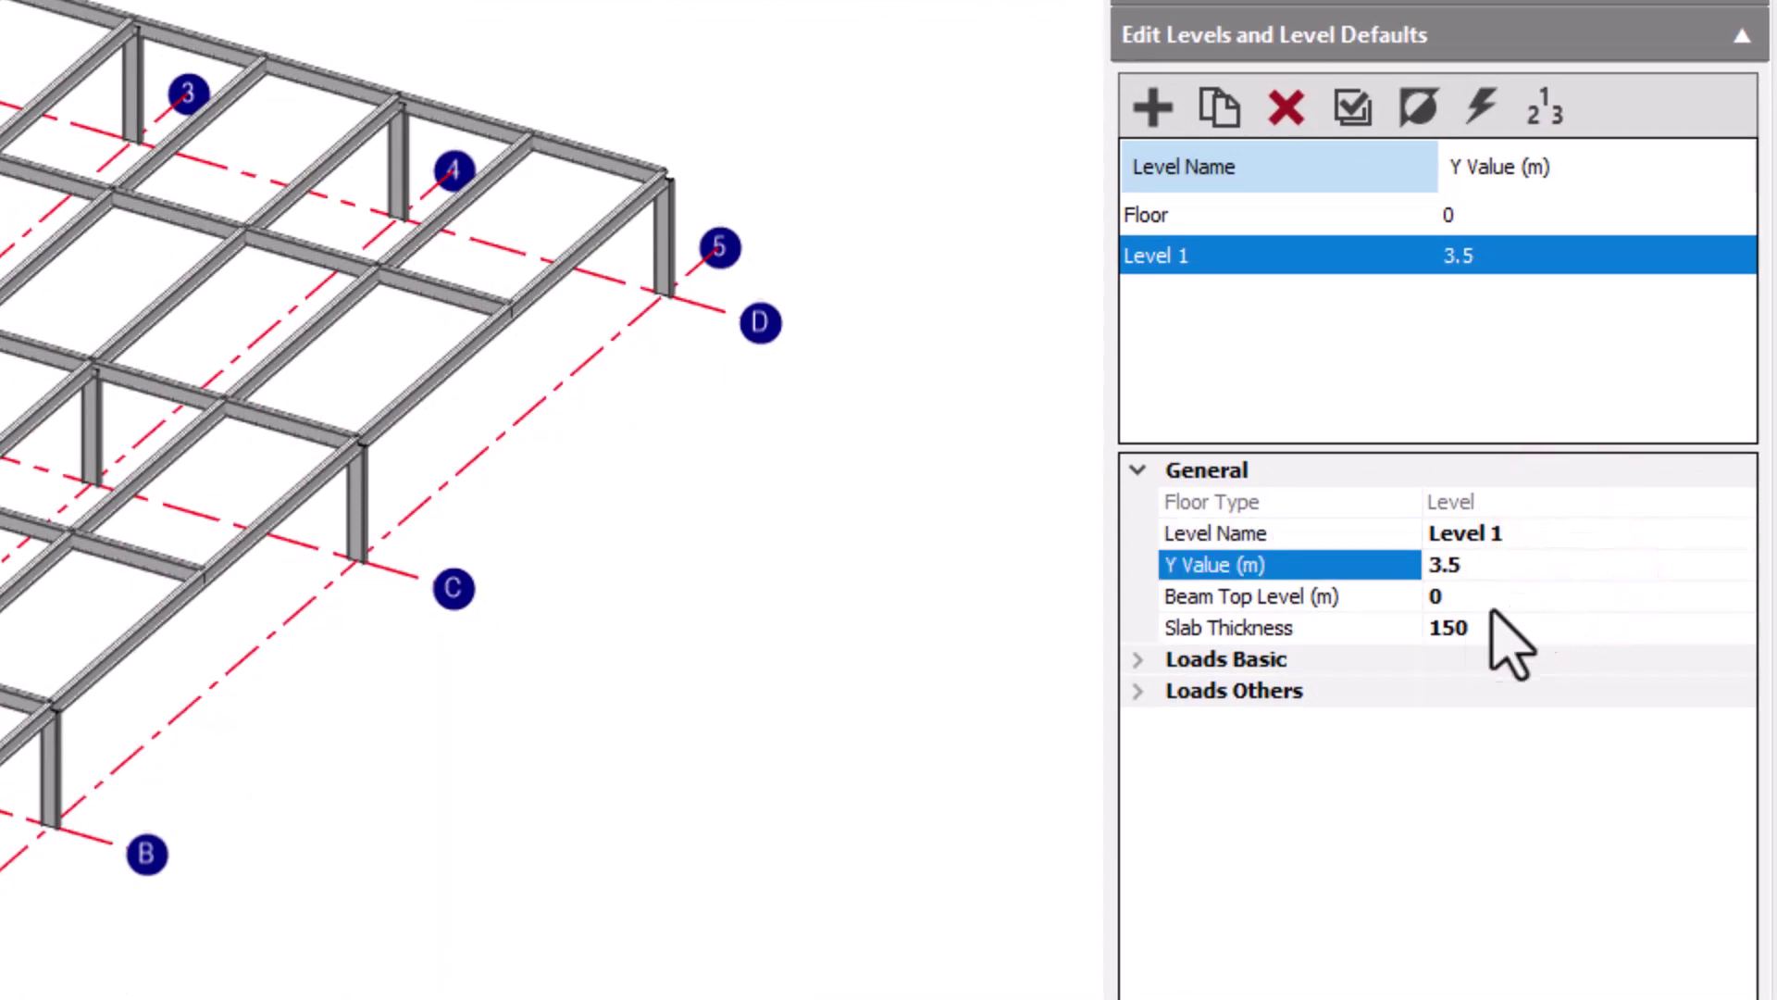
pyautogui.click(1138, 690)
pyautogui.click(1138, 659)
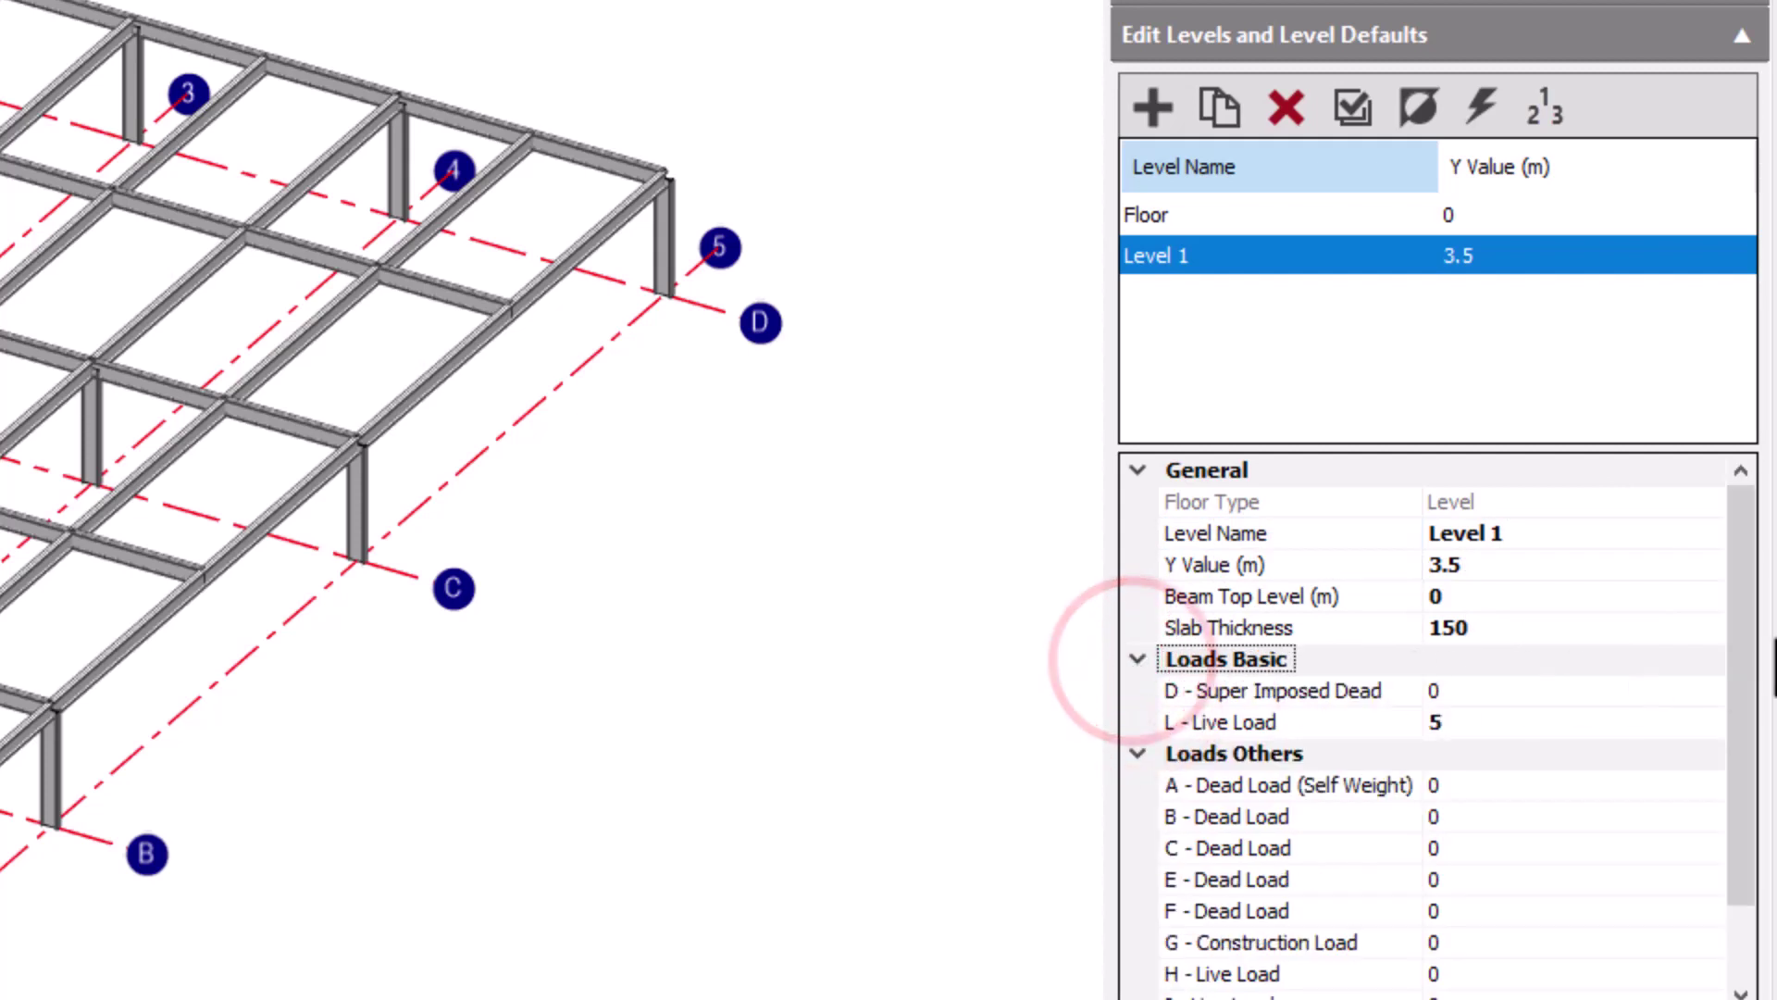
pyautogui.moveTo(1731, 639); pyautogui.dragTo(1730, 603)
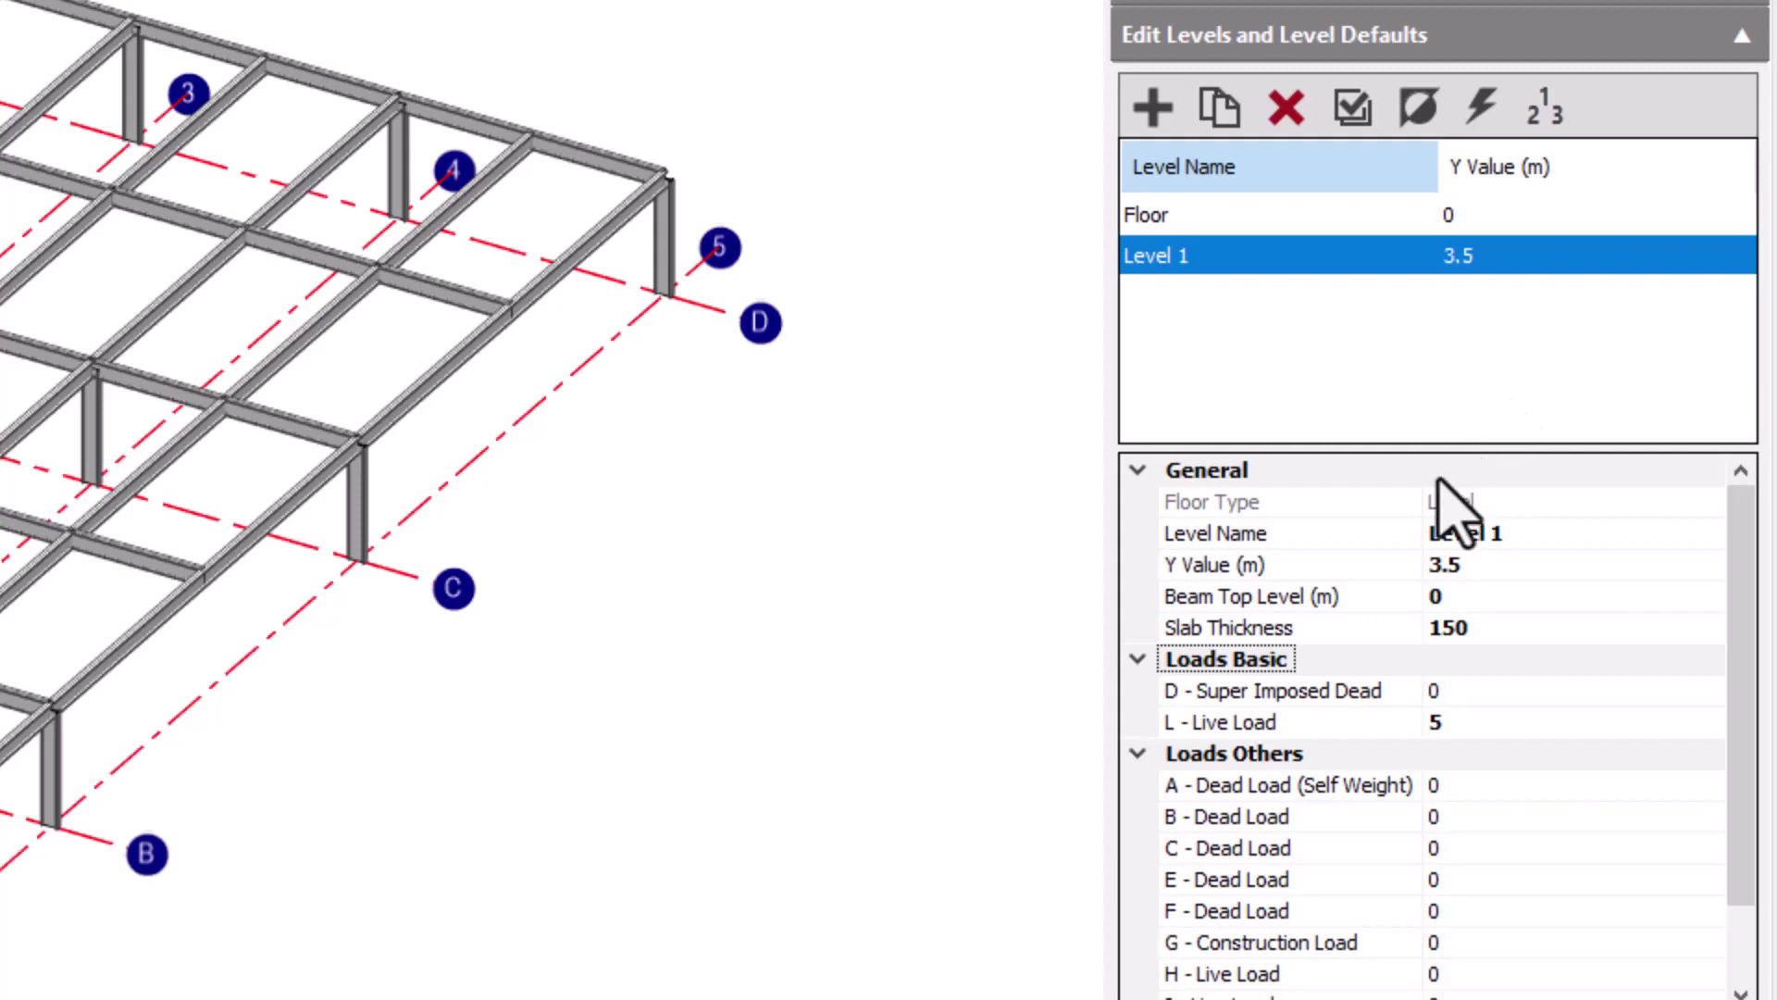
pyautogui.click(1474, 690)
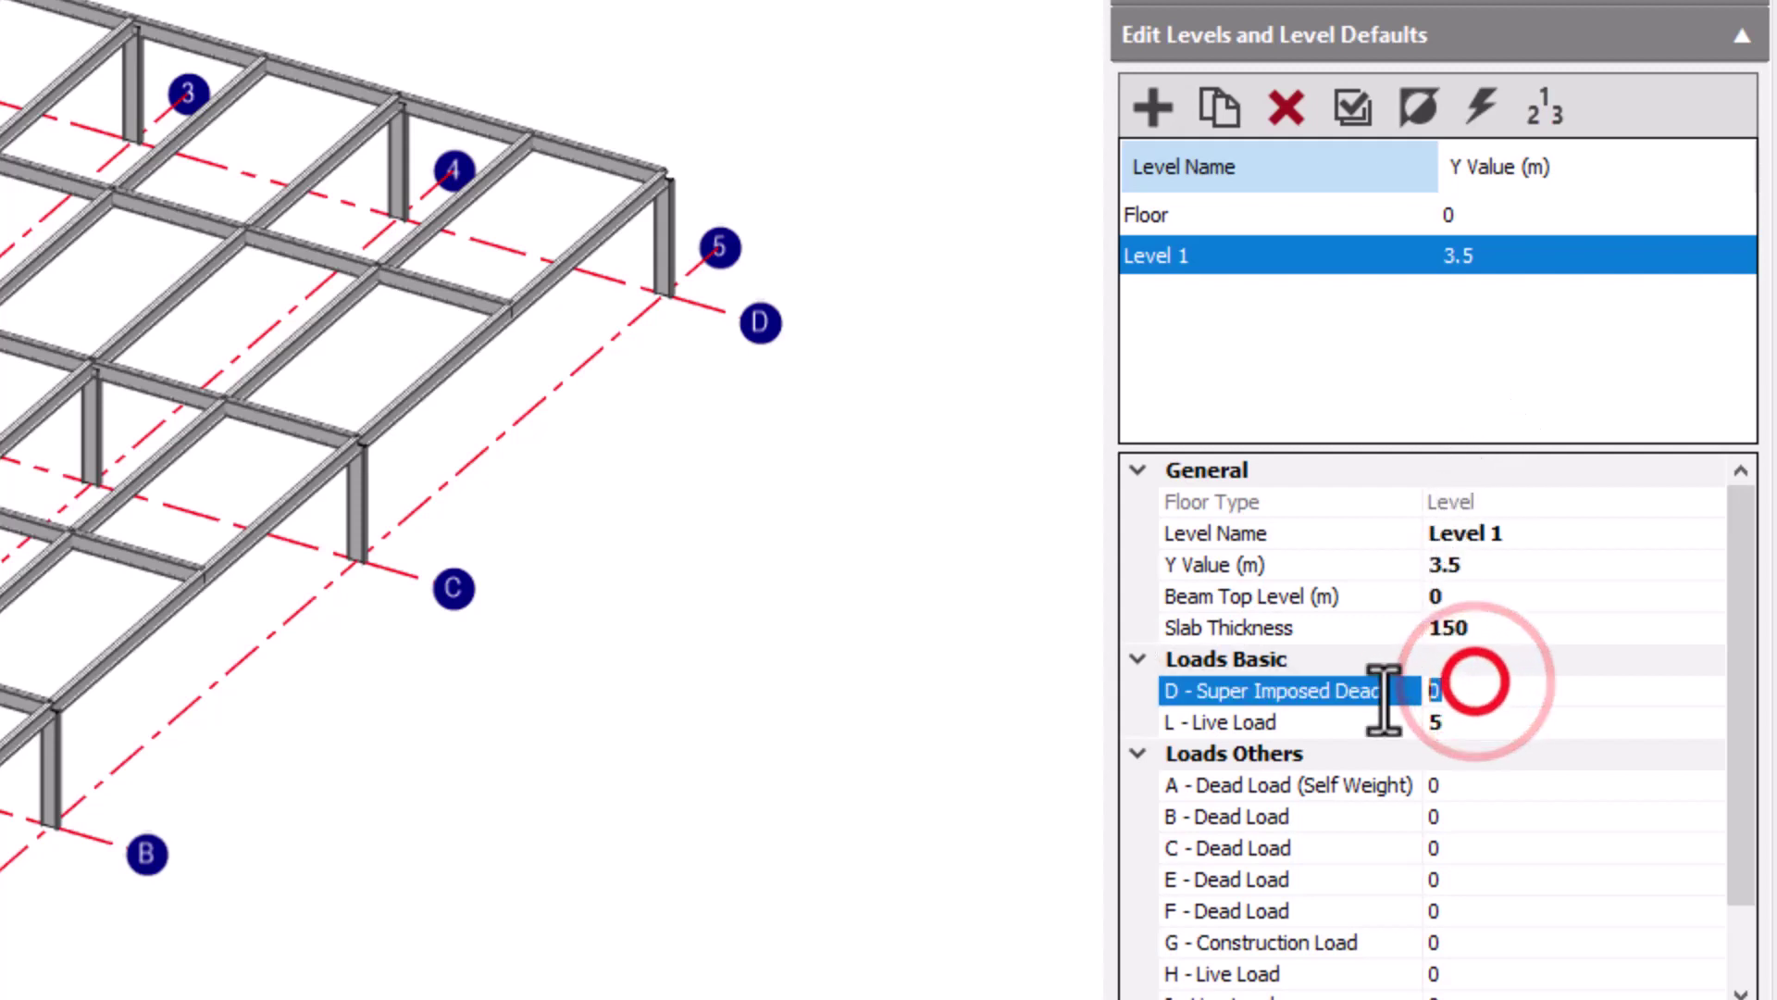
pyautogui.write('3.5')
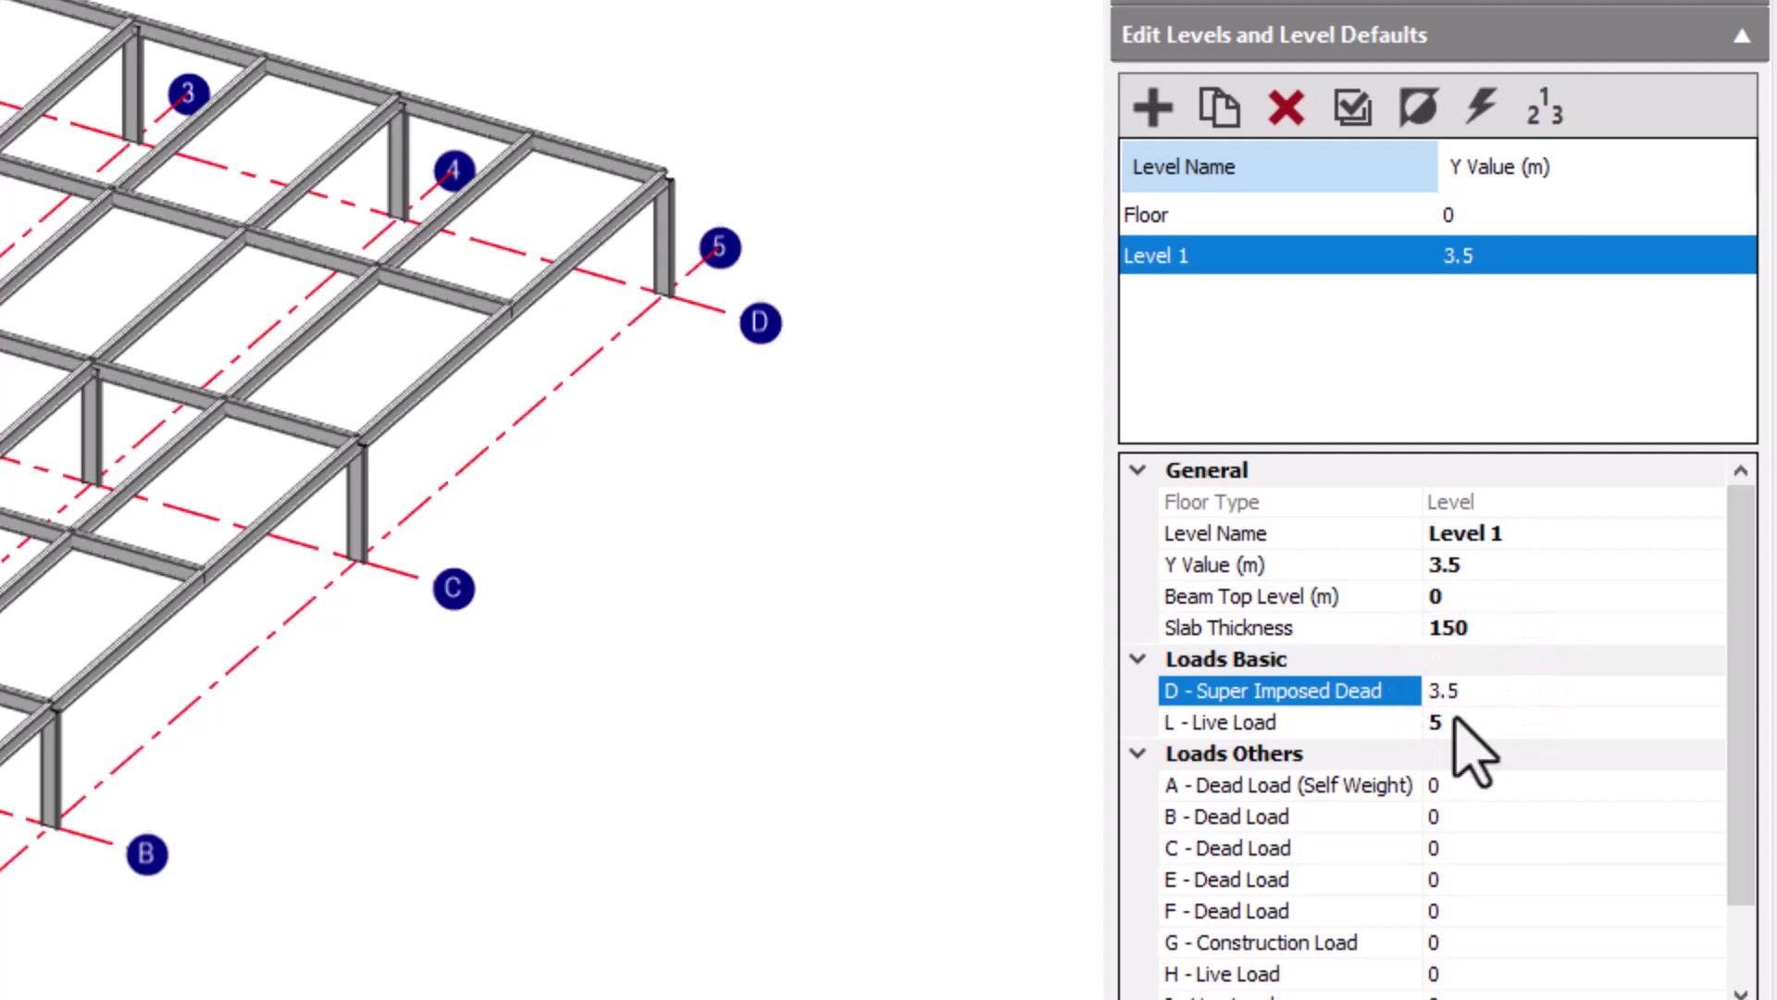
pyautogui.click(1472, 720)
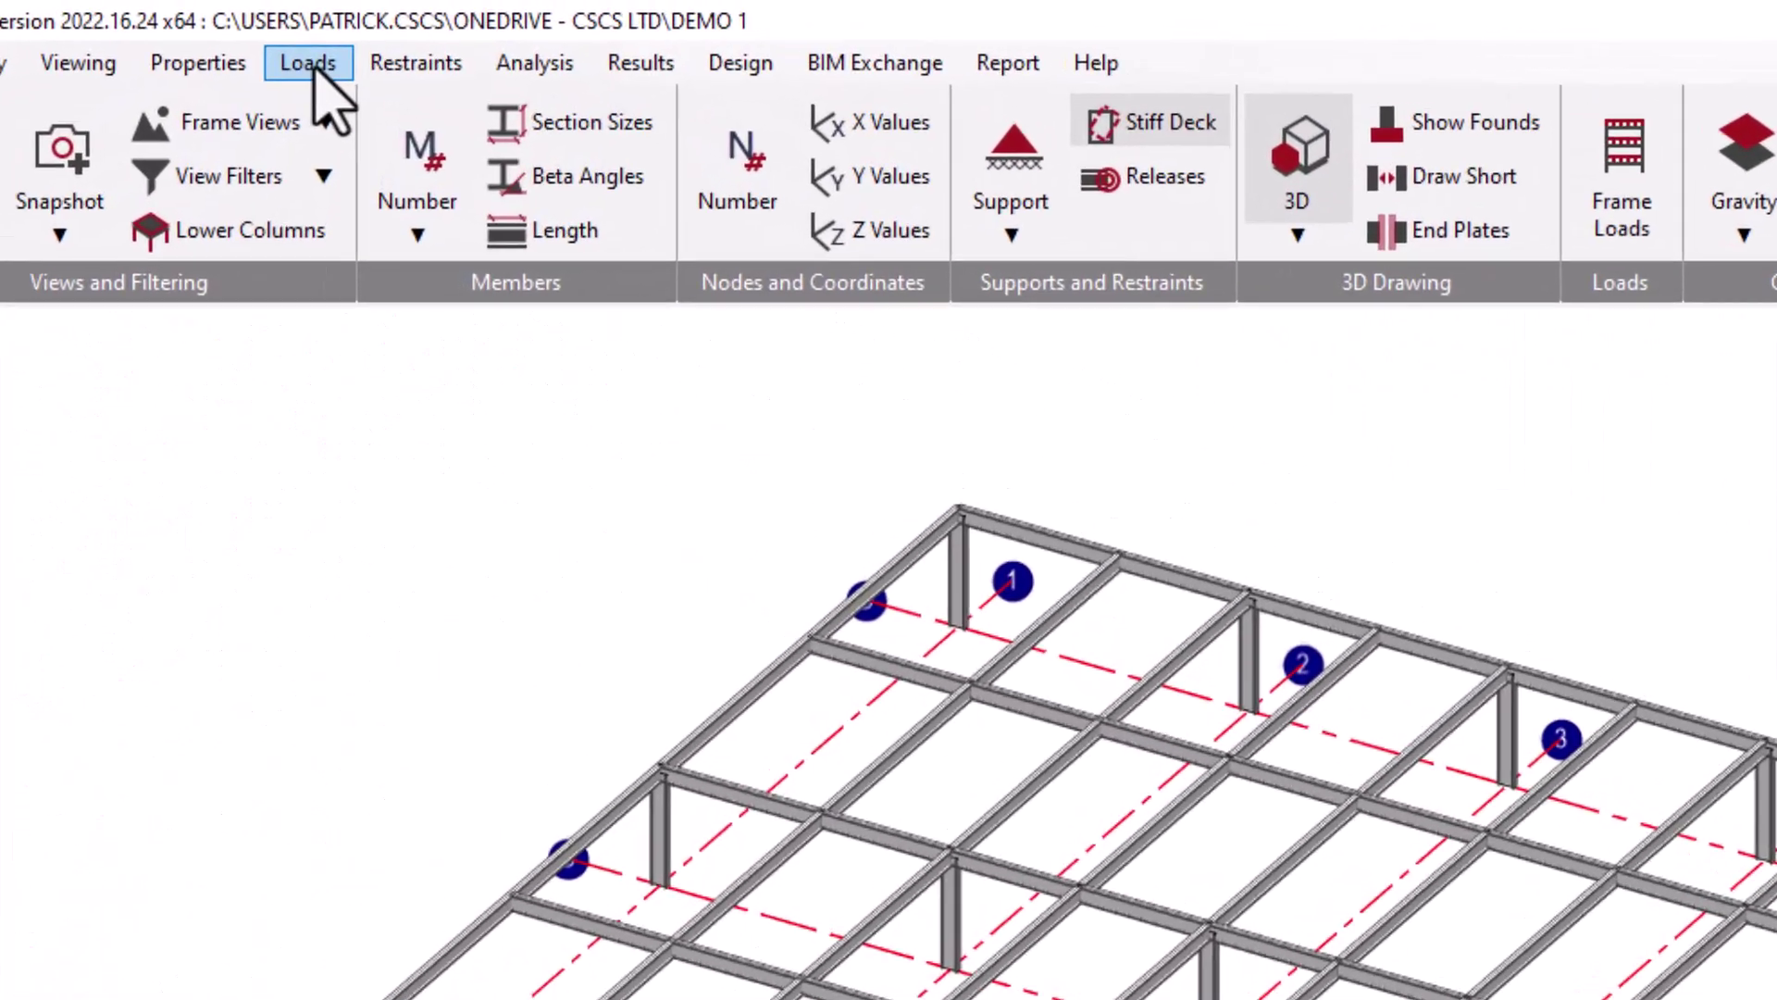
# - Look through the Floor and Roof Panels loading options without choosing any
pyautogui.click(338, 33)
pyautogui.moveTo(470, 412)
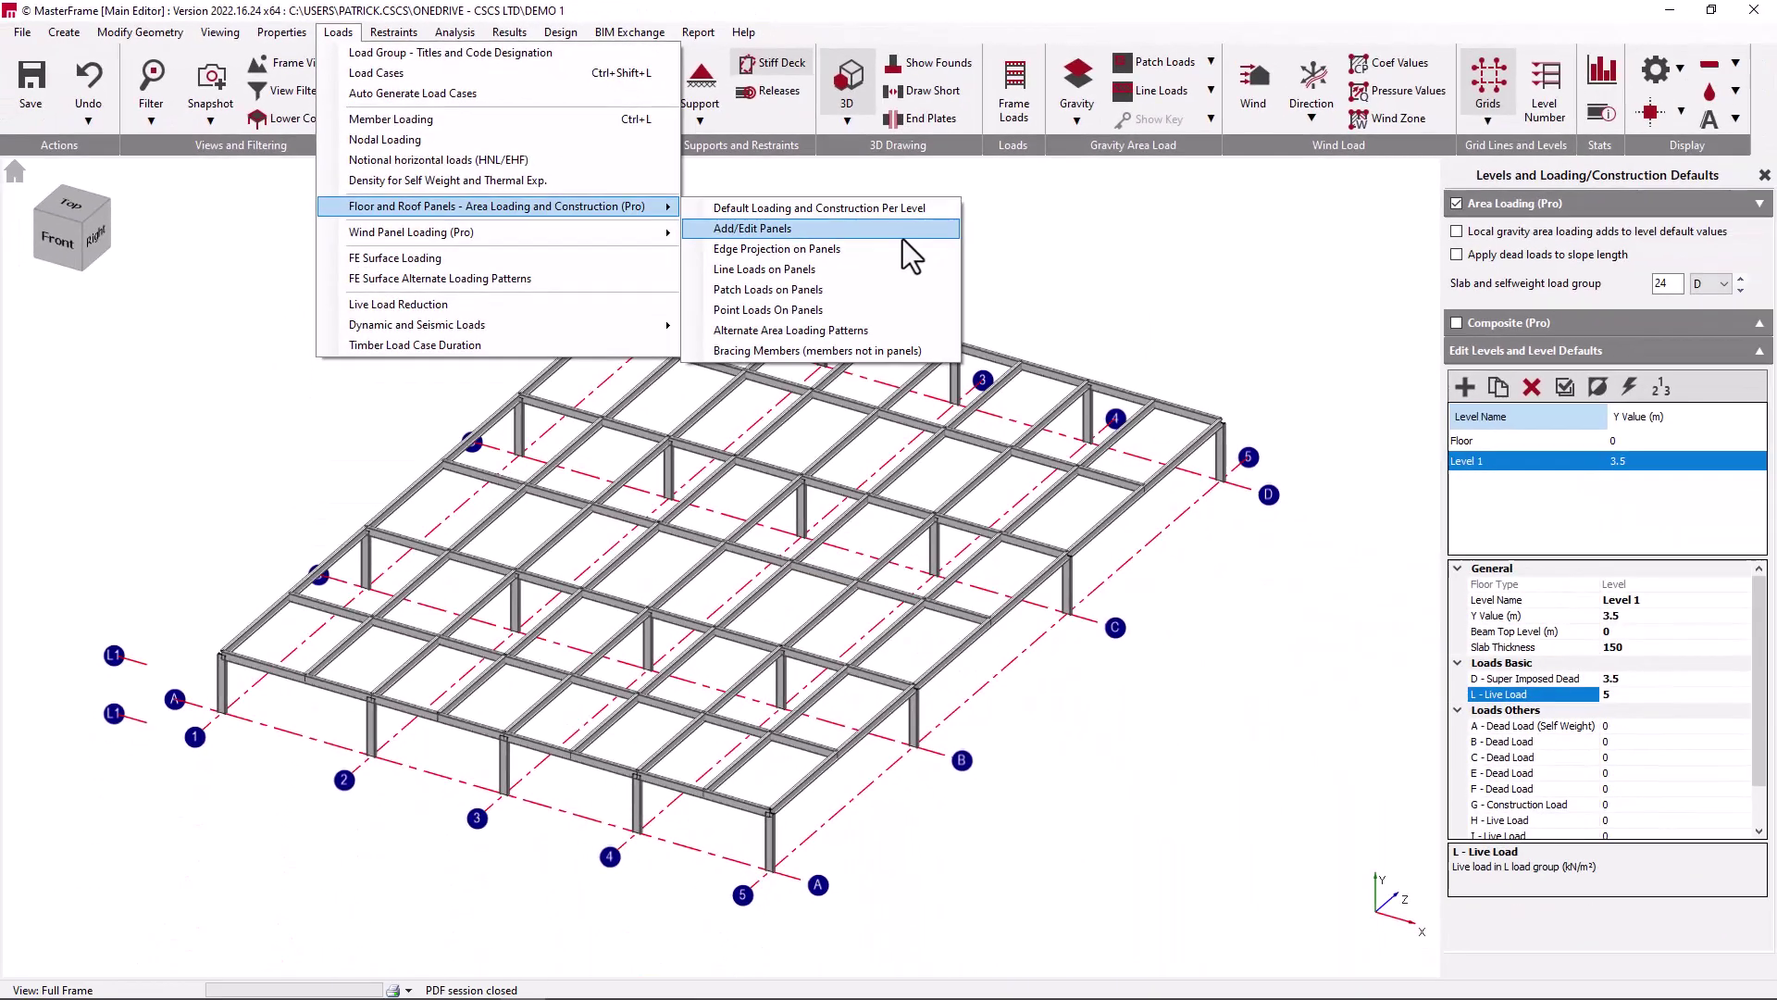
pyautogui.click(1703, 698)
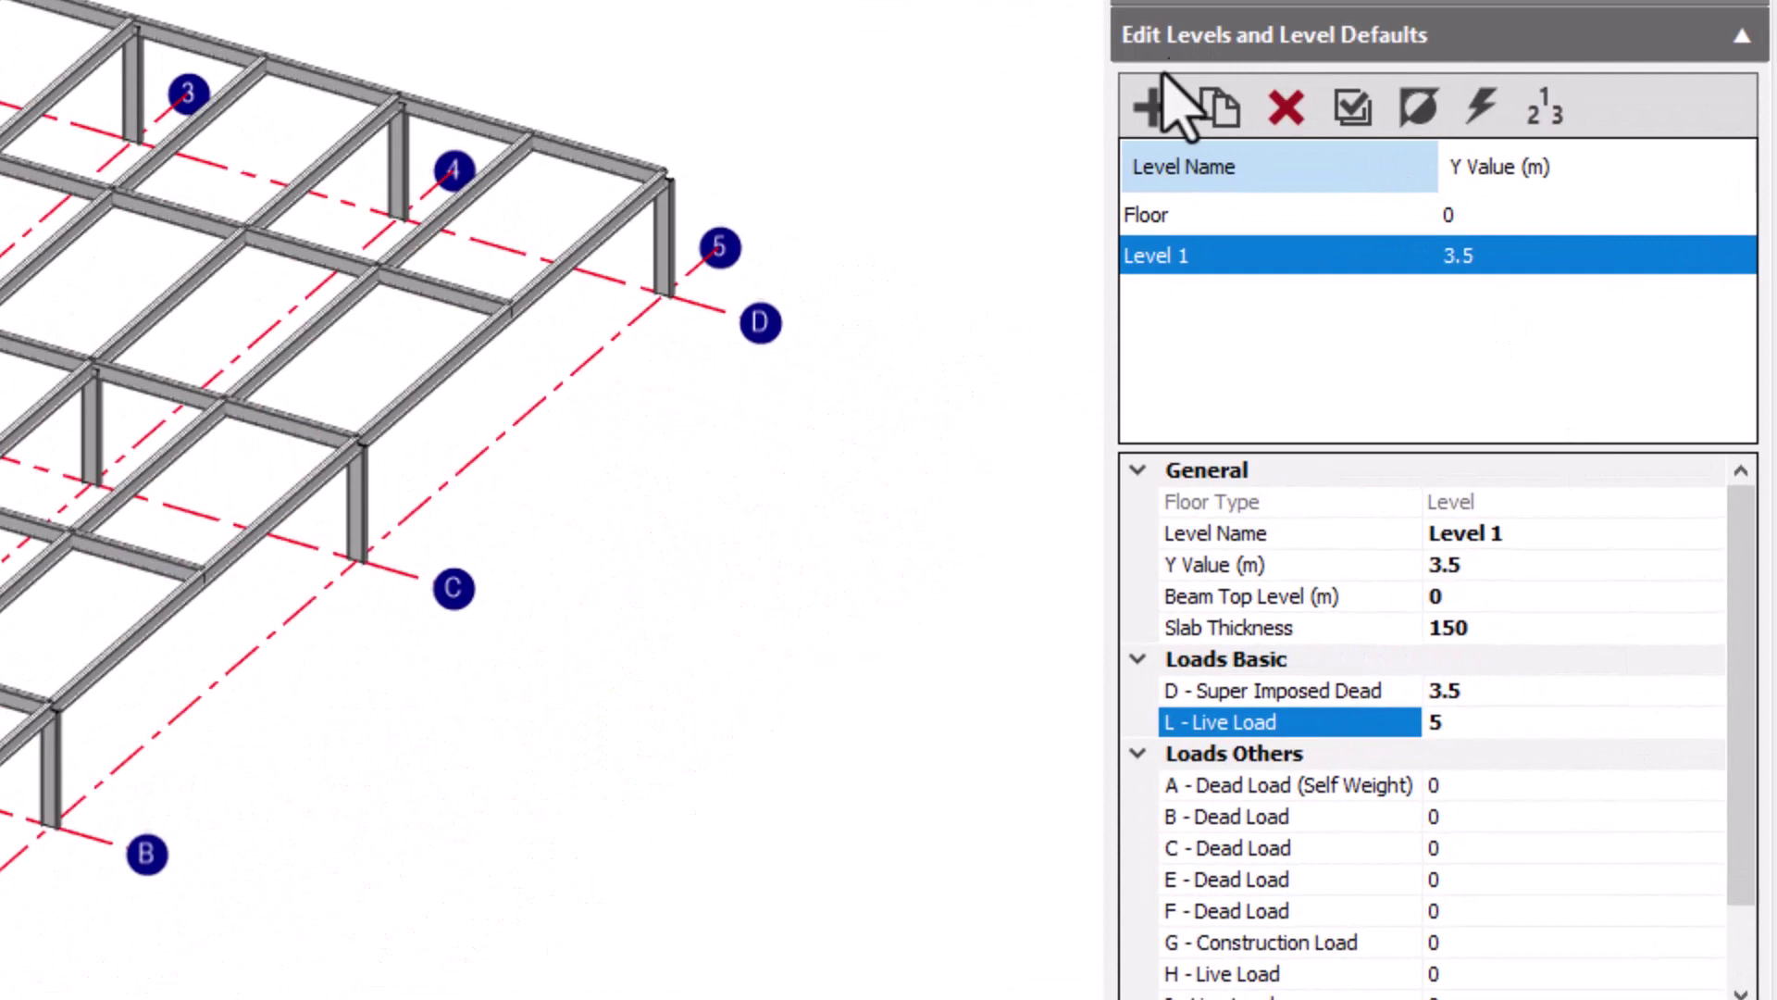
# - Add a new level named Level 2 at a Y value of 7 m
pyautogui.click(1149, 107)
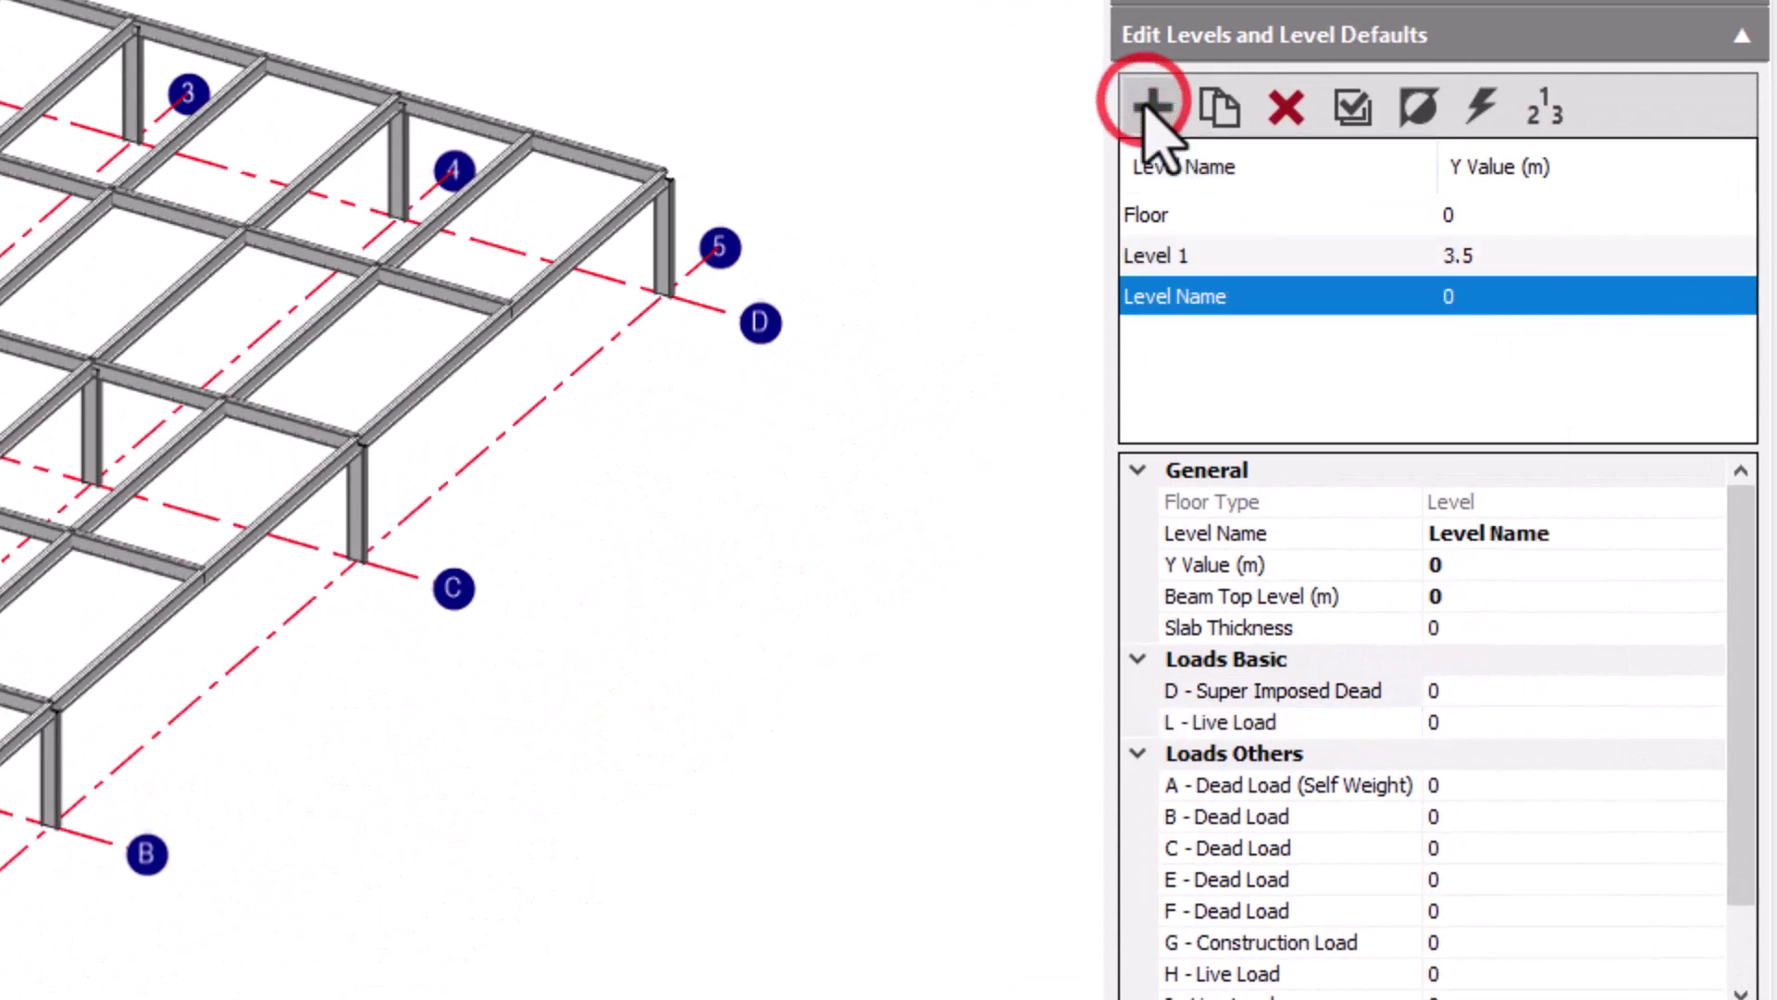
pyautogui.click(1484, 567)
pyautogui.press('BackSpace')
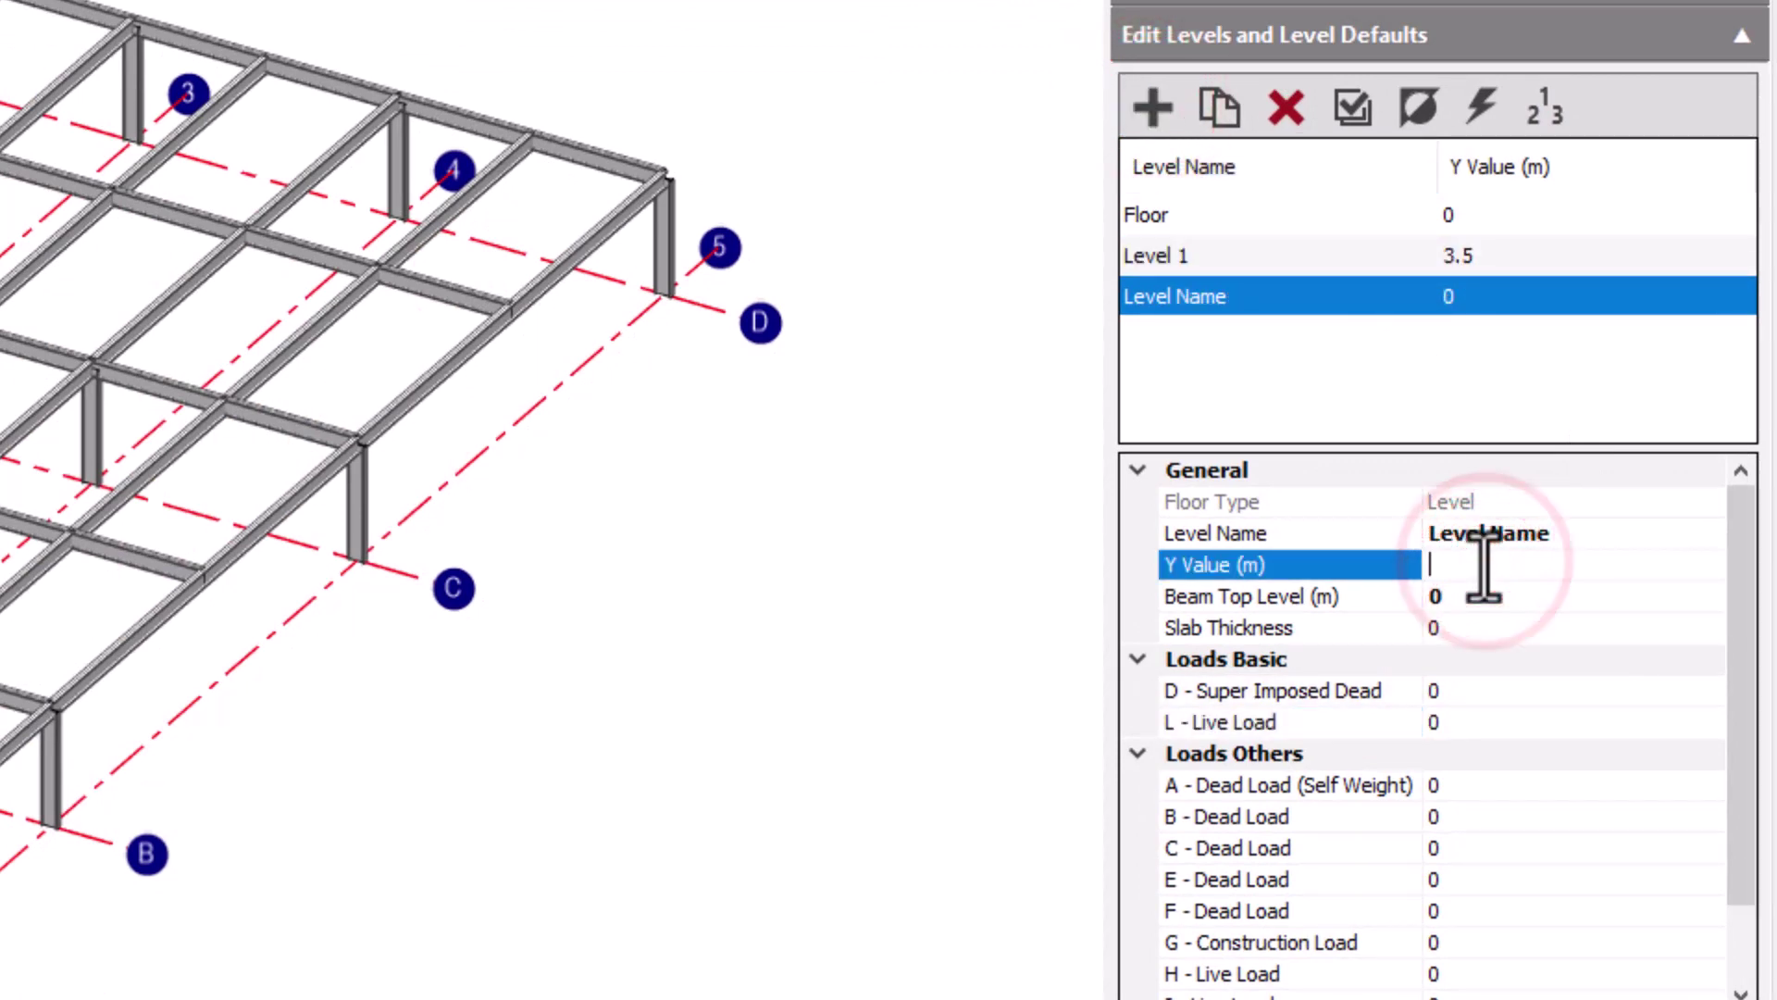
pyautogui.write('7')
pyautogui.click(1518, 535)
pyautogui.doubleClick(1491, 533)
pyautogui.write('2')
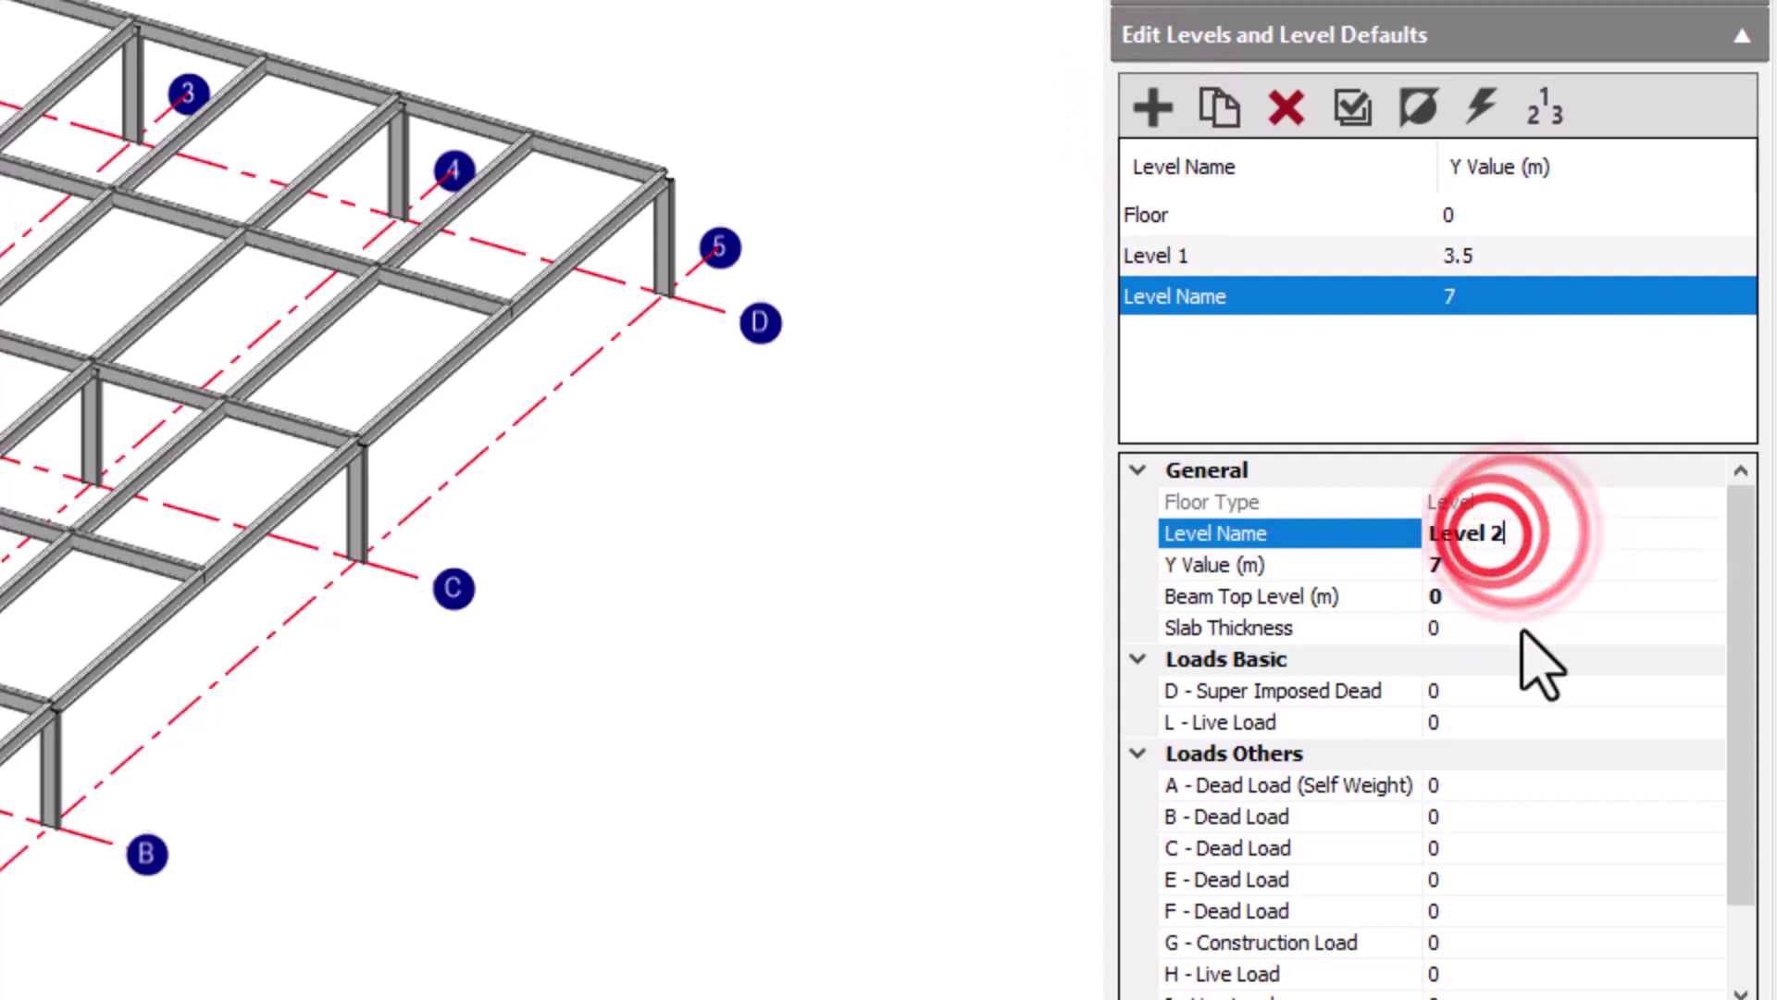
# - Give Levels 1 and 2 super imposed dead 2.5 and live load 5, and enable Composite (Pro)
pyautogui.click(1460, 252)
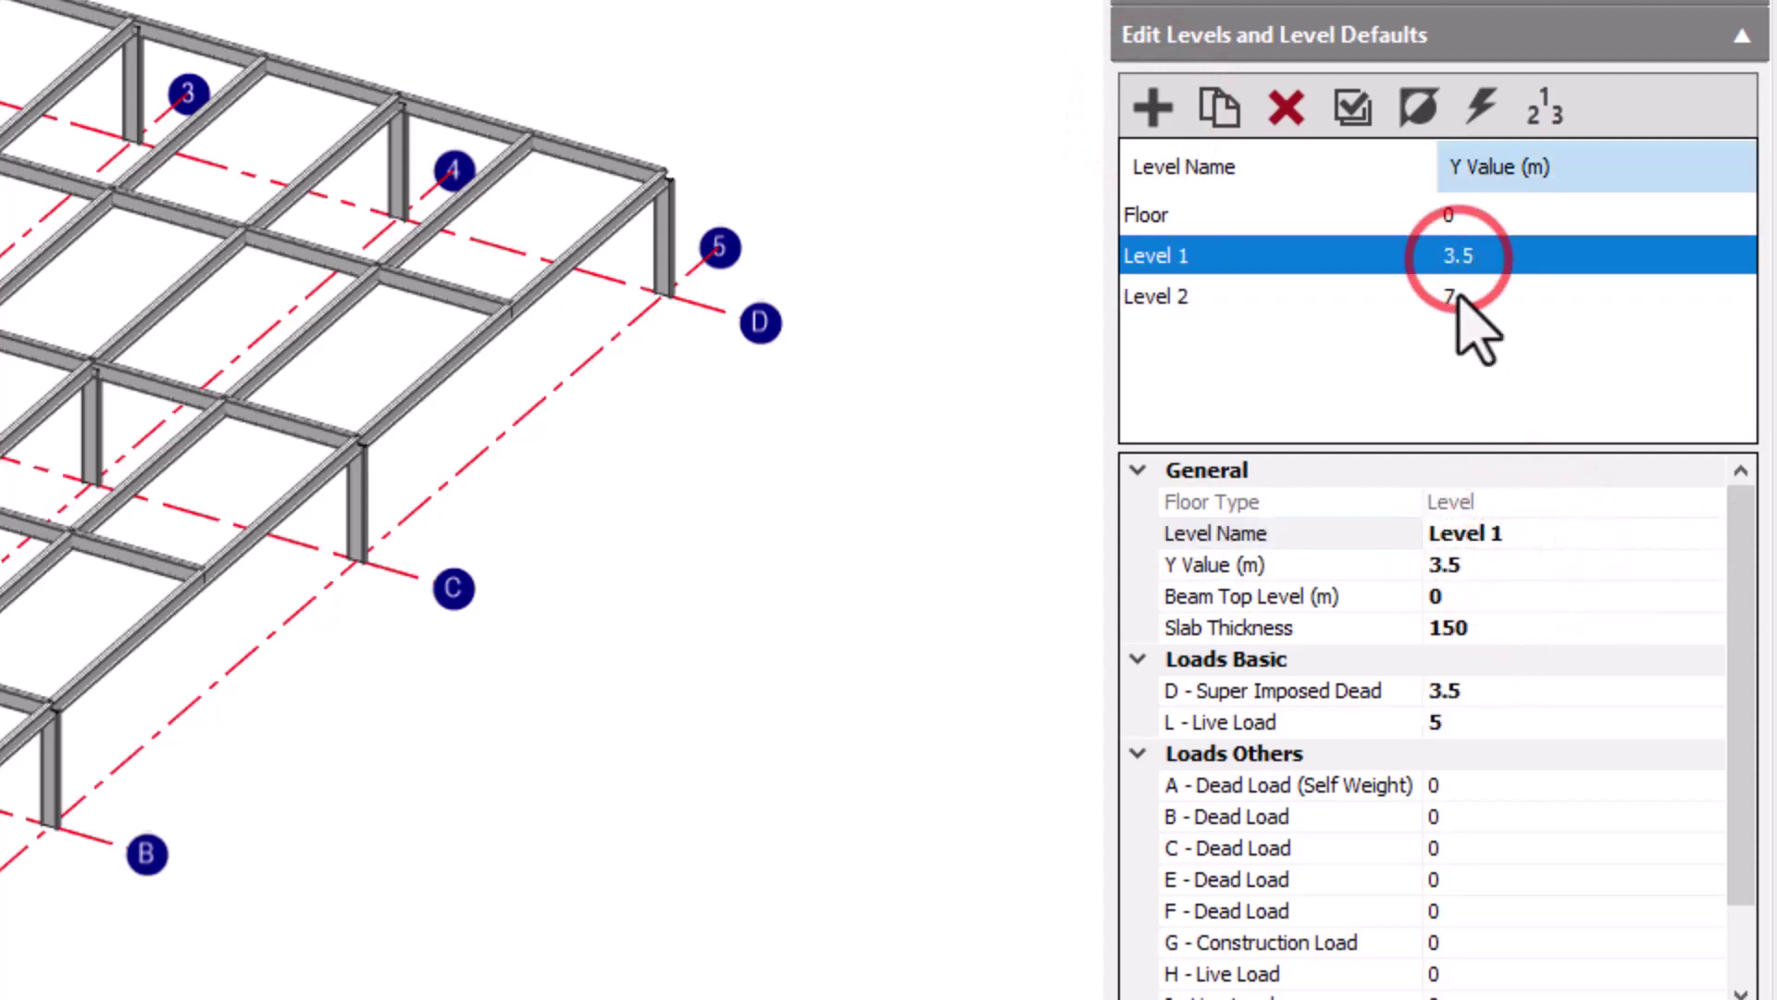
pyautogui.keyDown('shift'); pyautogui.click(1462, 296); pyautogui.keyUp('shift')
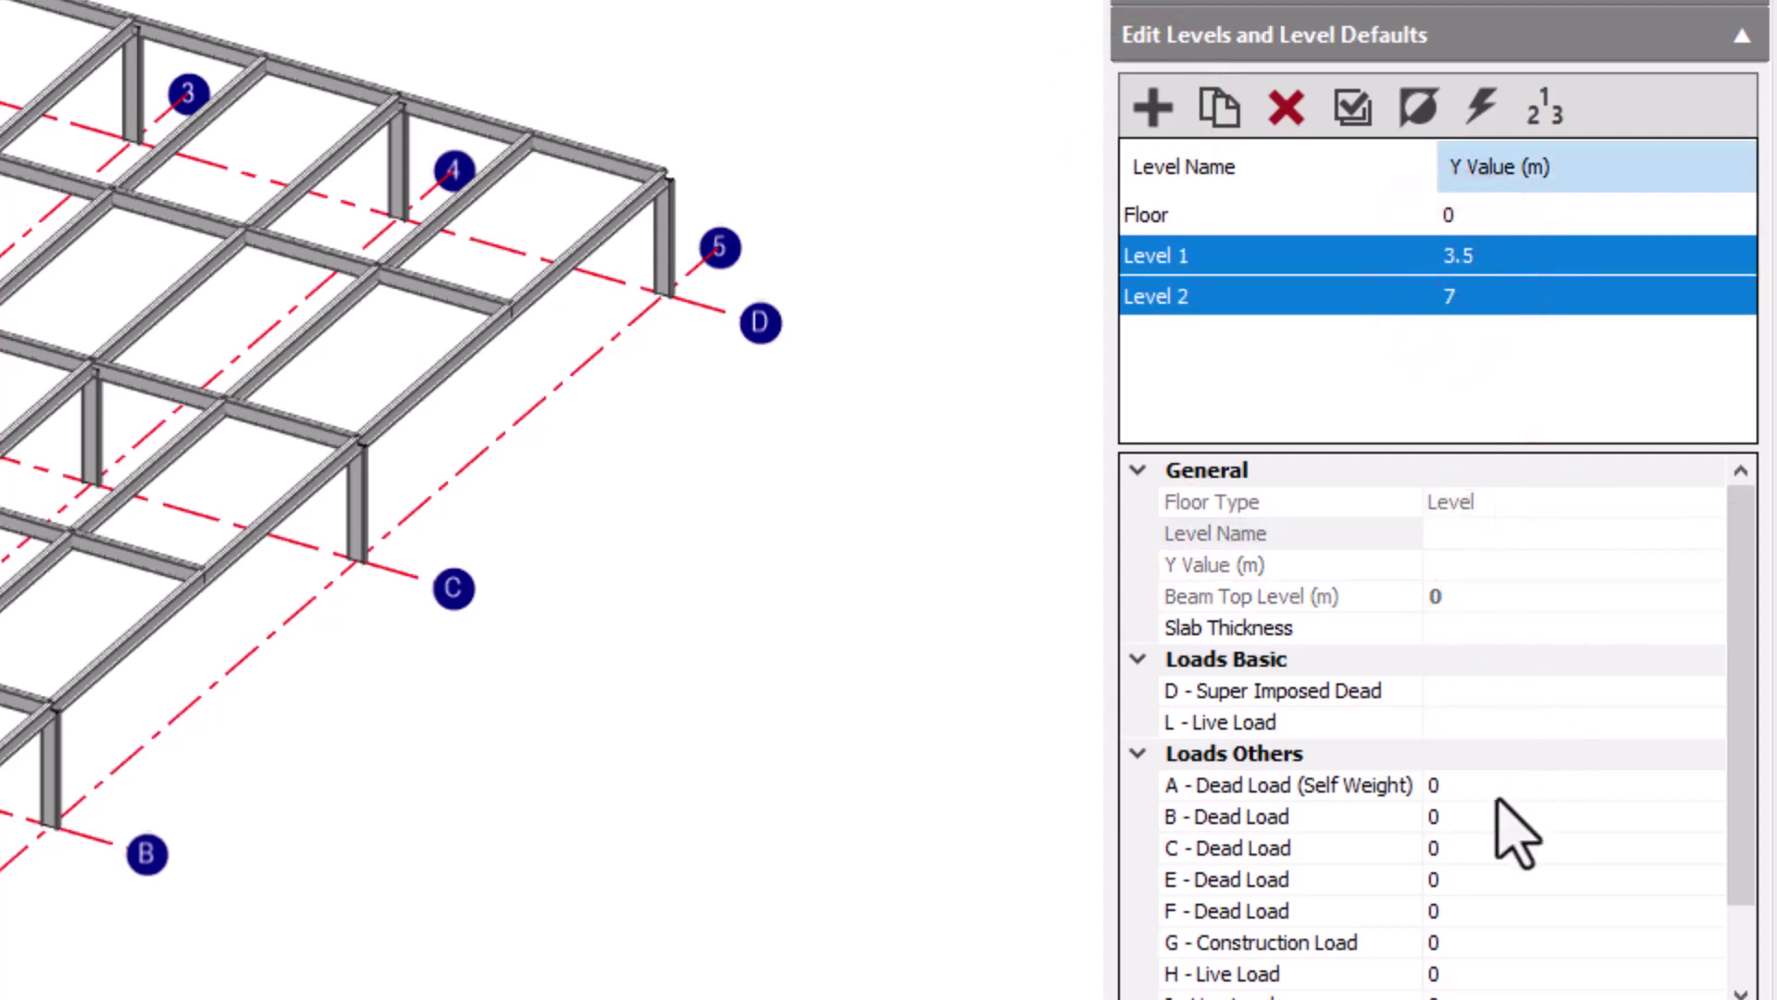
pyautogui.click(1475, 689)
pyautogui.write('2.5')
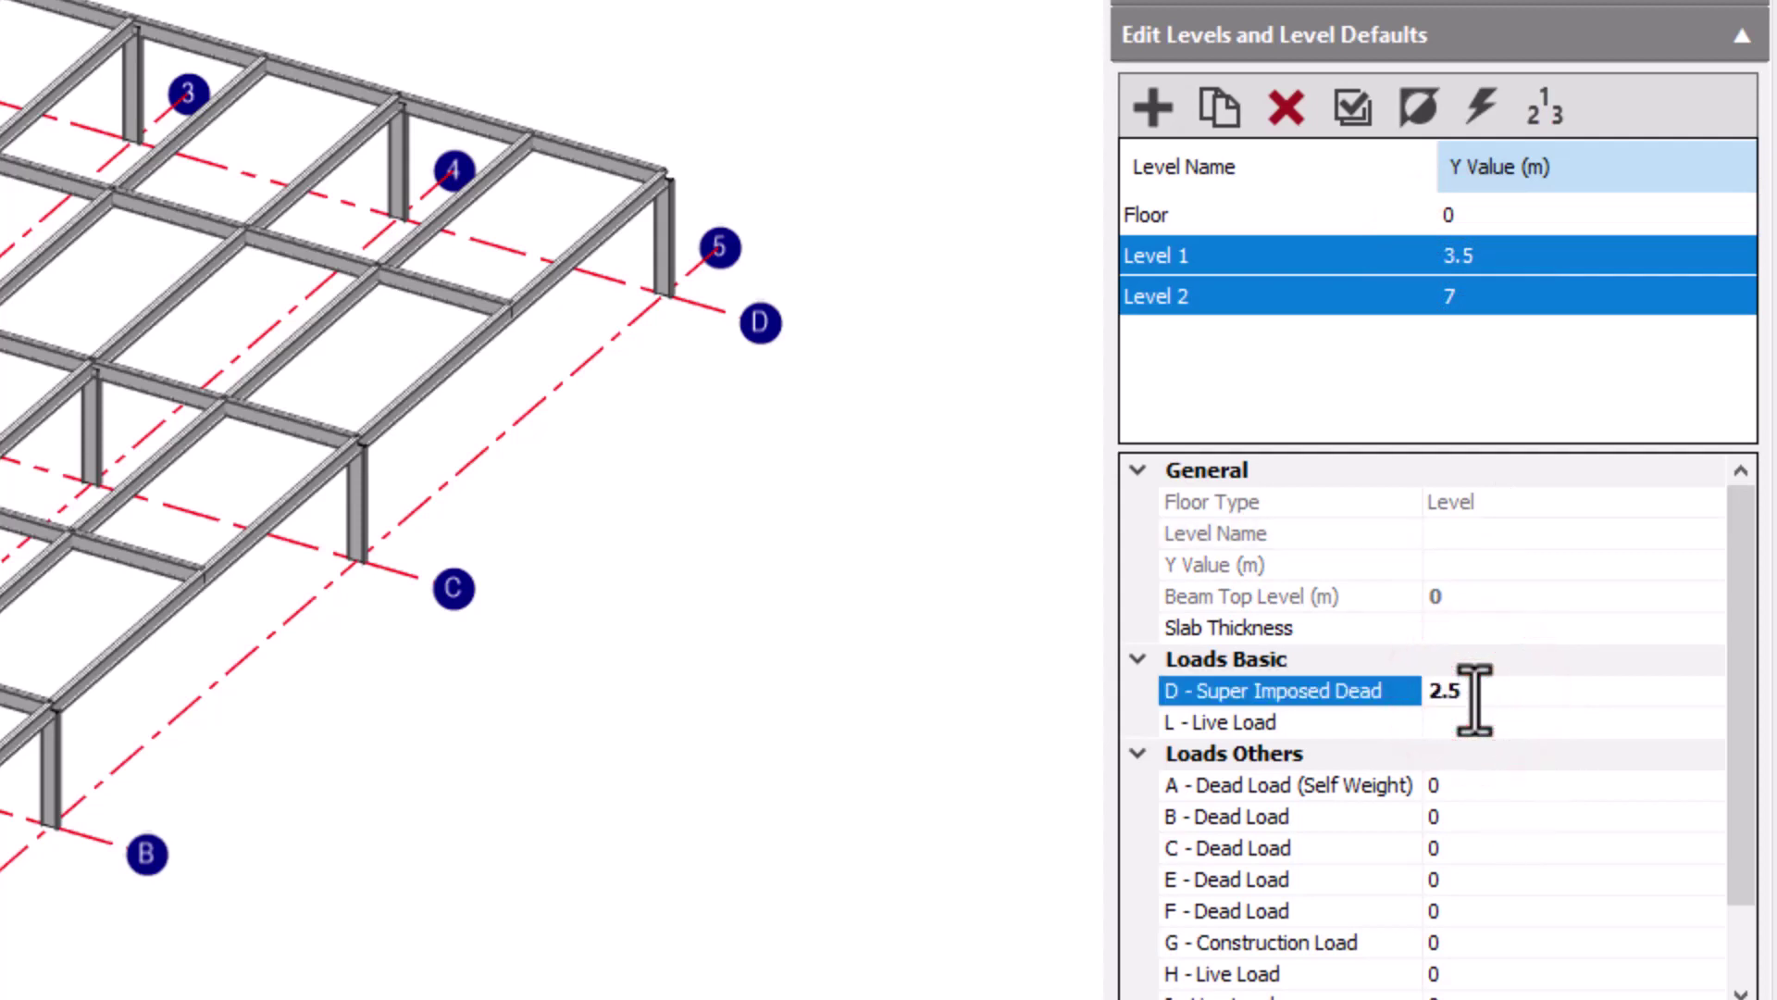
pyautogui.click(1455, 721)
pyautogui.write('5')
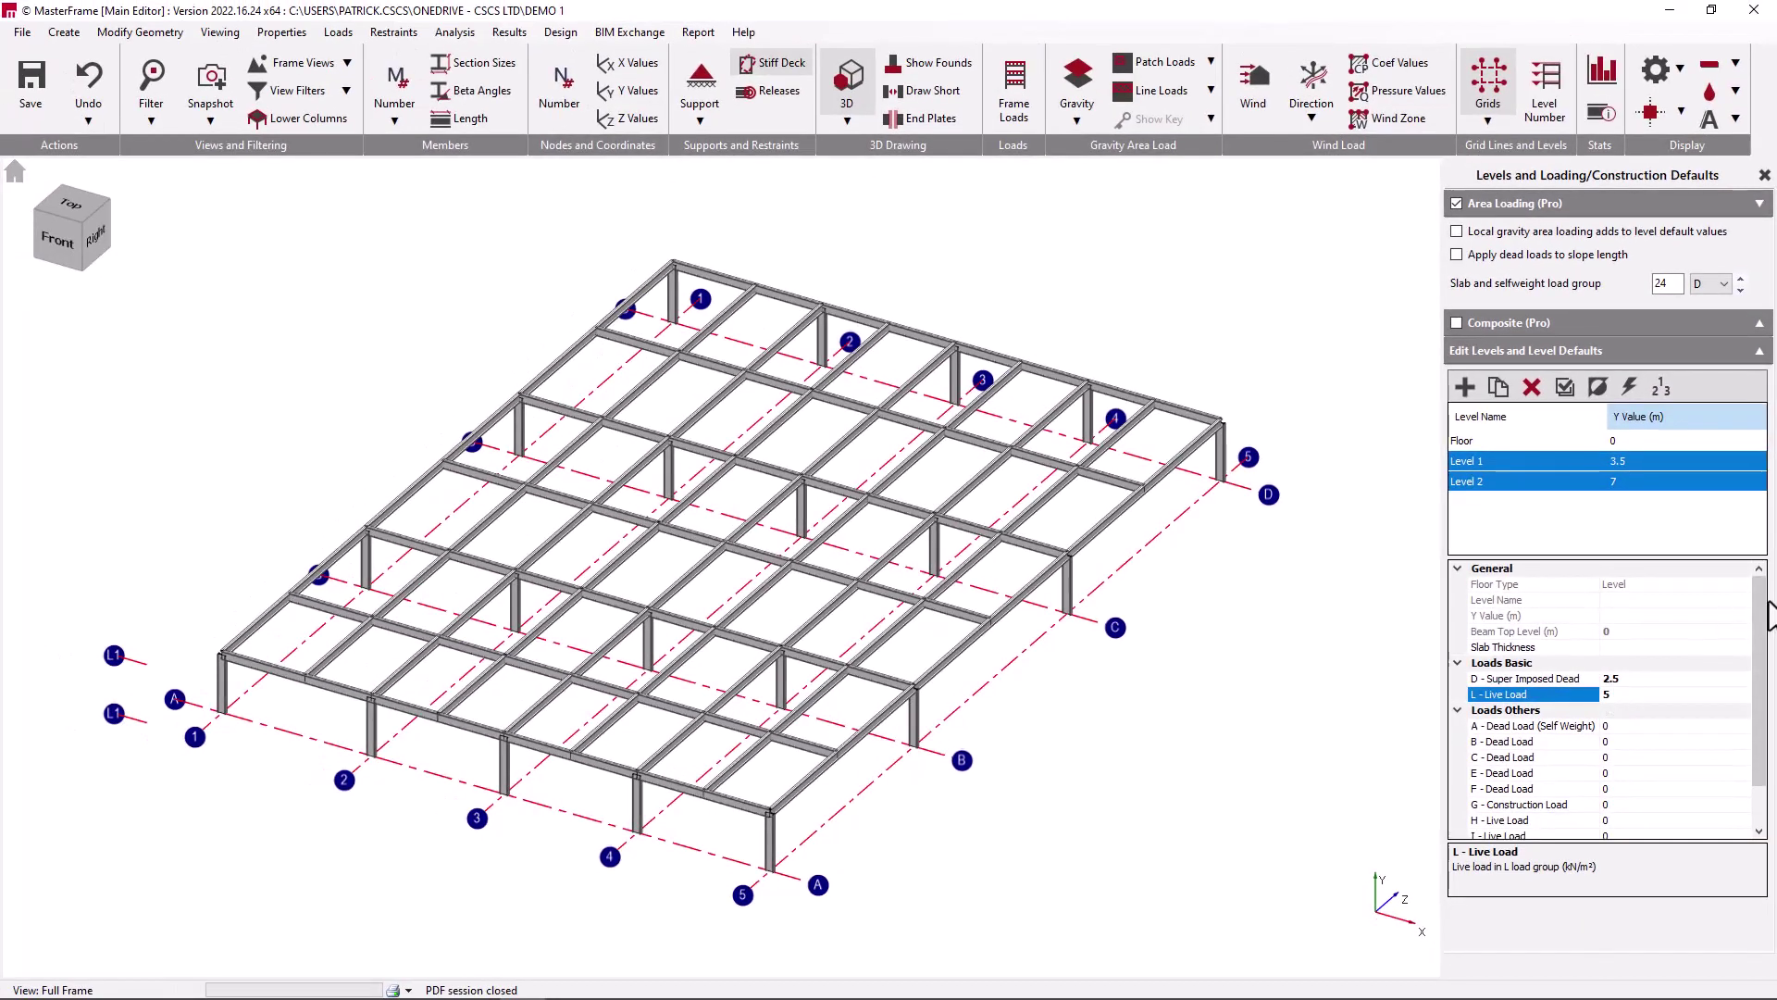
pyautogui.click(1760, 606)
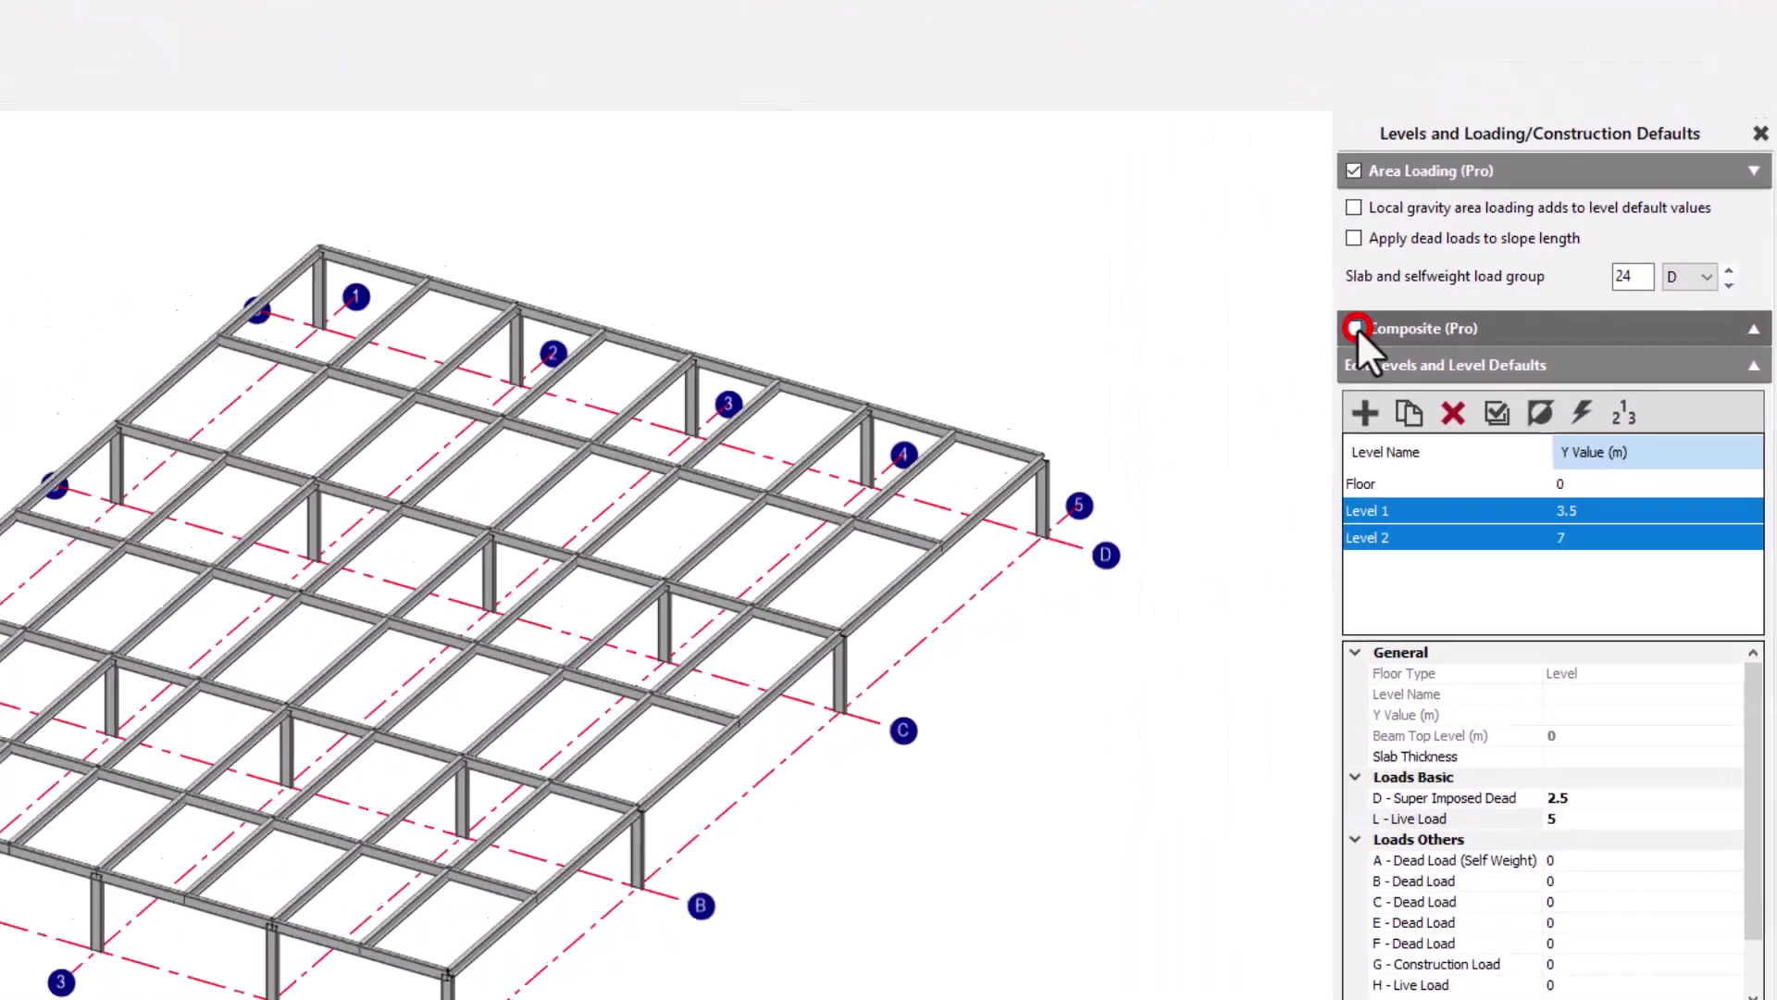
pyautogui.click(1142, 340)
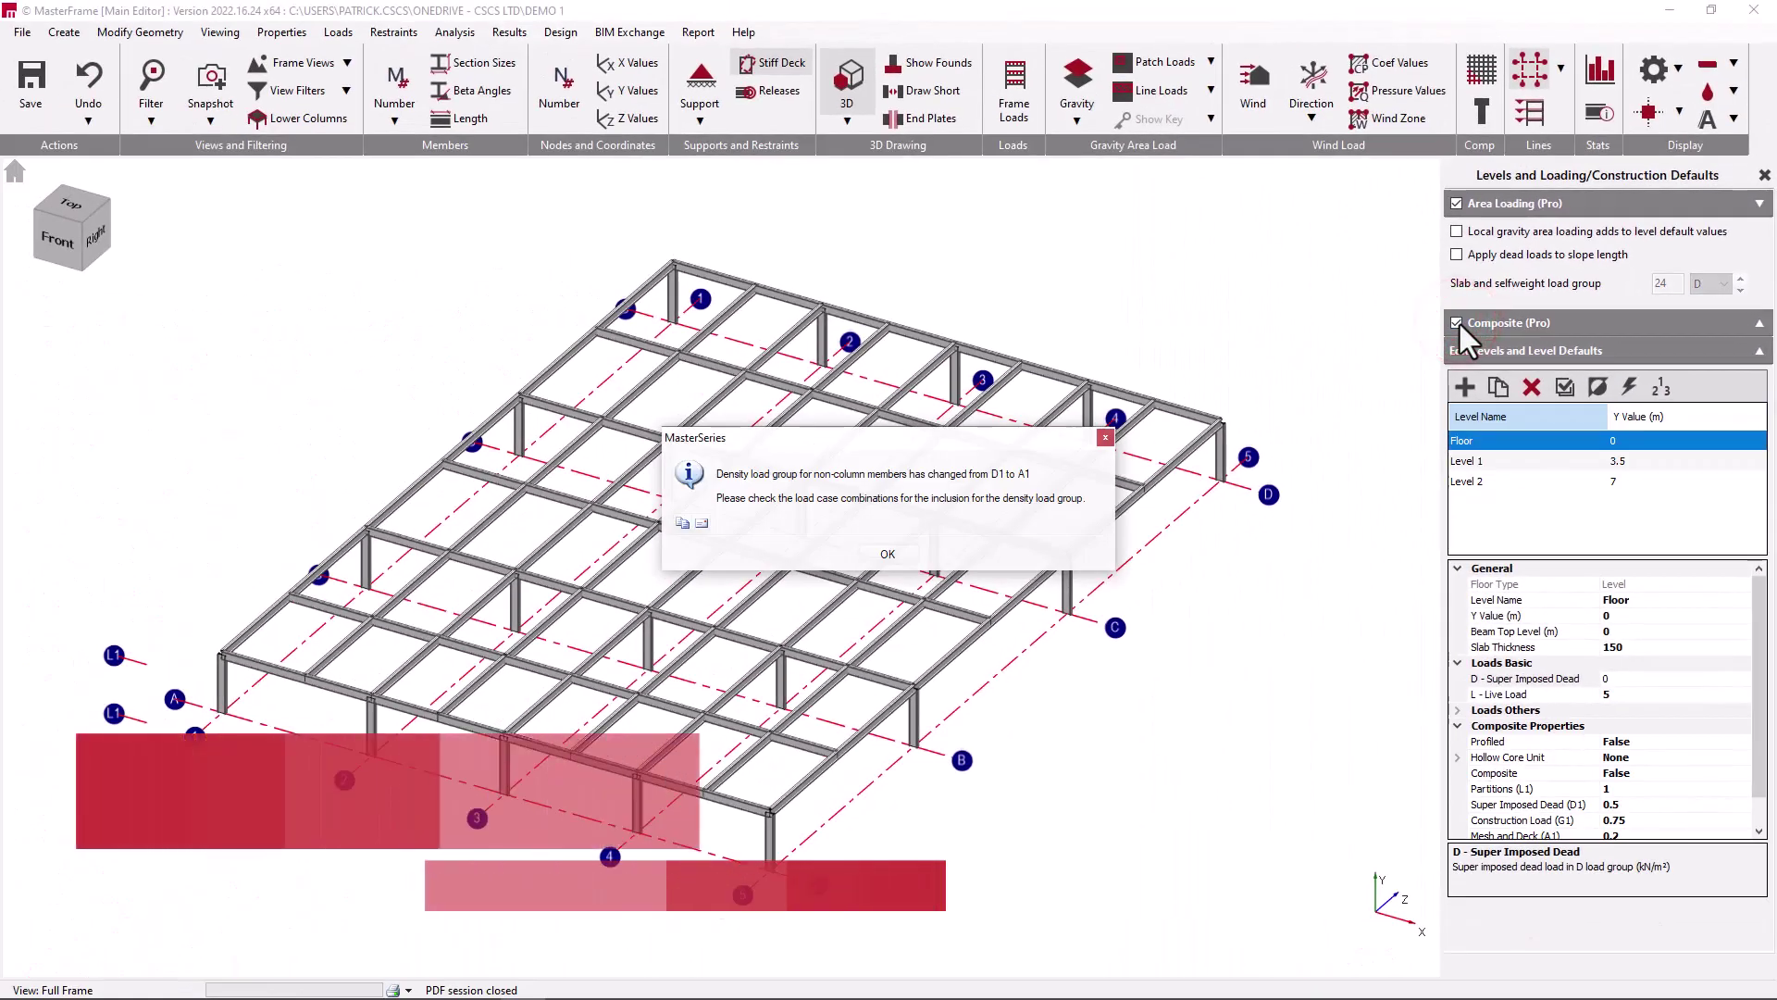
# - Dismiss the density load group notice and inspect the Floor slab's Profiled and Composite settings
pyautogui.click(888, 552)
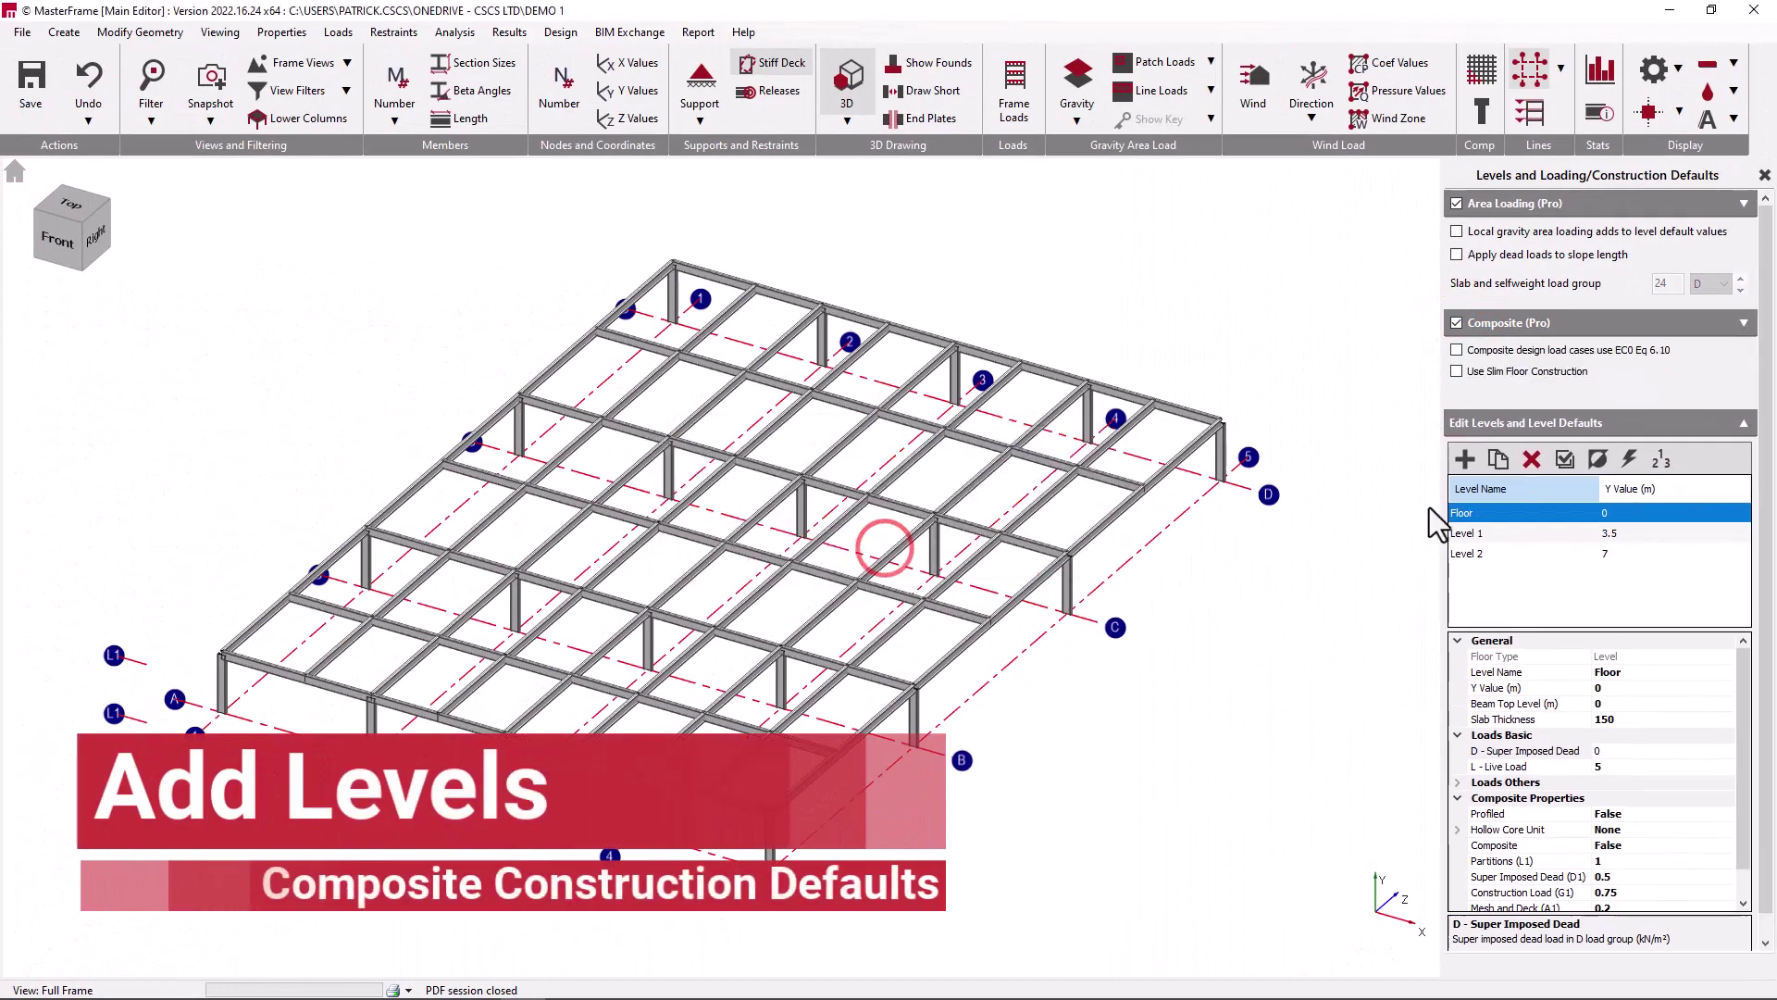
pyautogui.scroll(-1, 1653, 759)
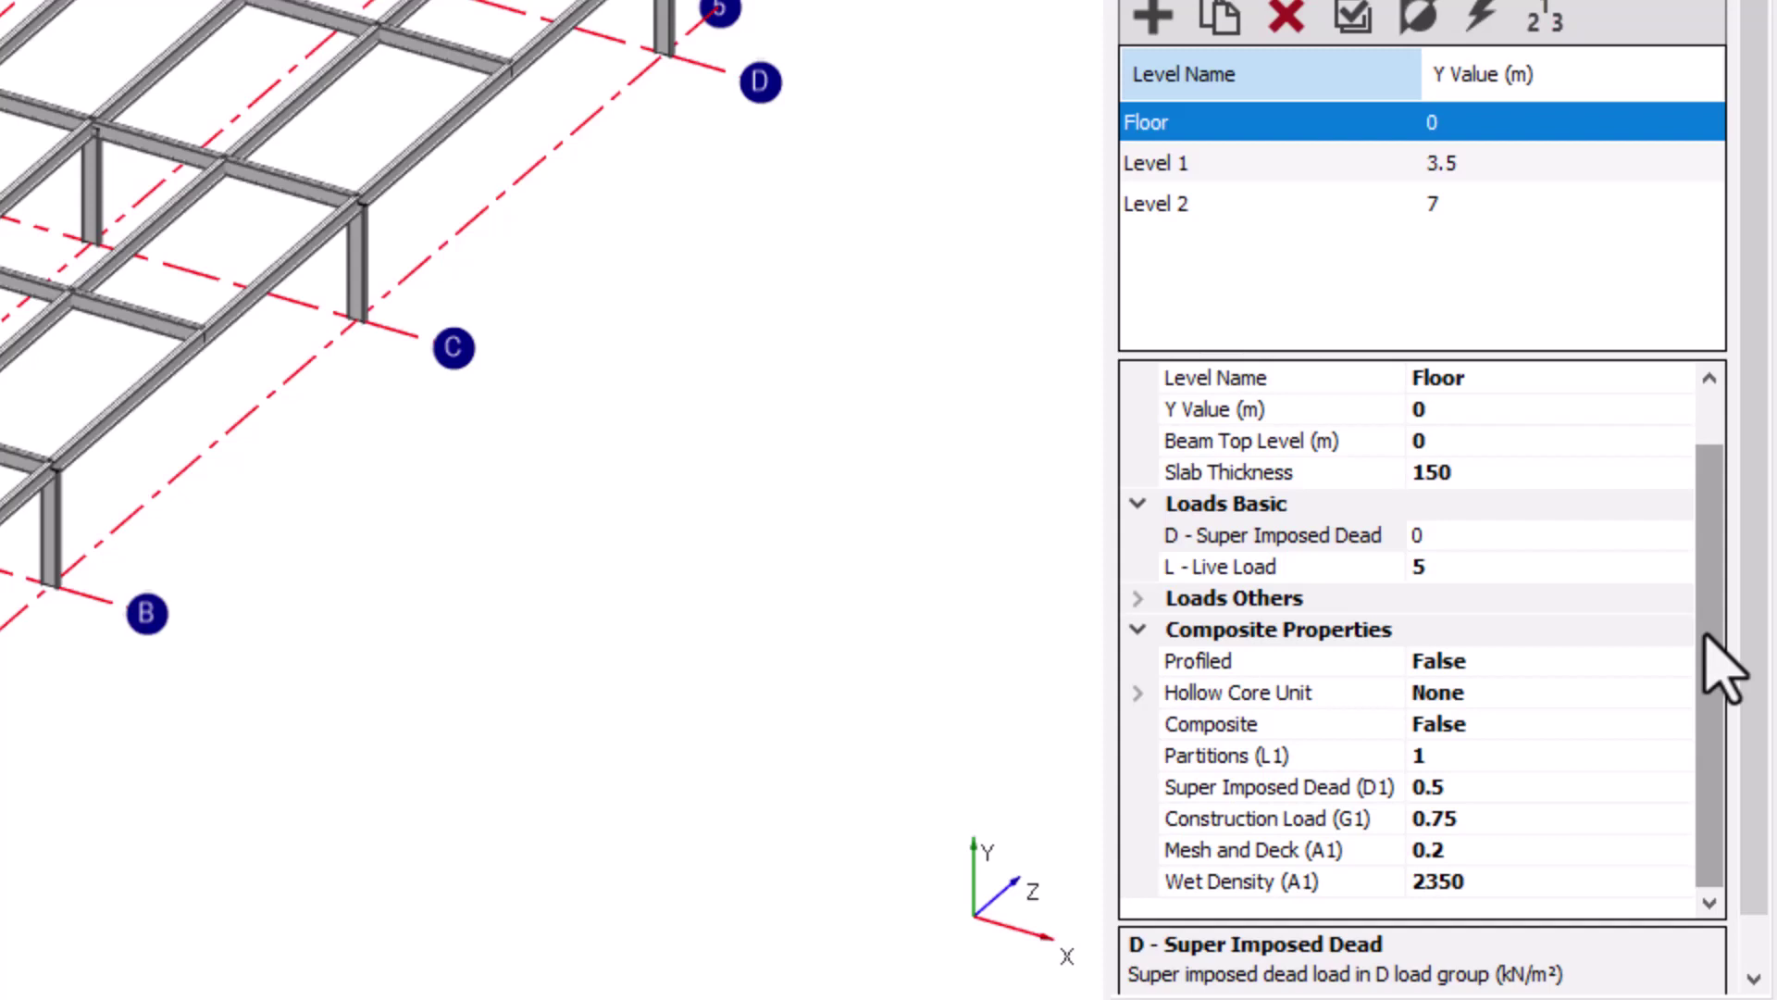
pyautogui.click(1652, 690)
pyautogui.click(1657, 661)
pyautogui.click(1675, 662)
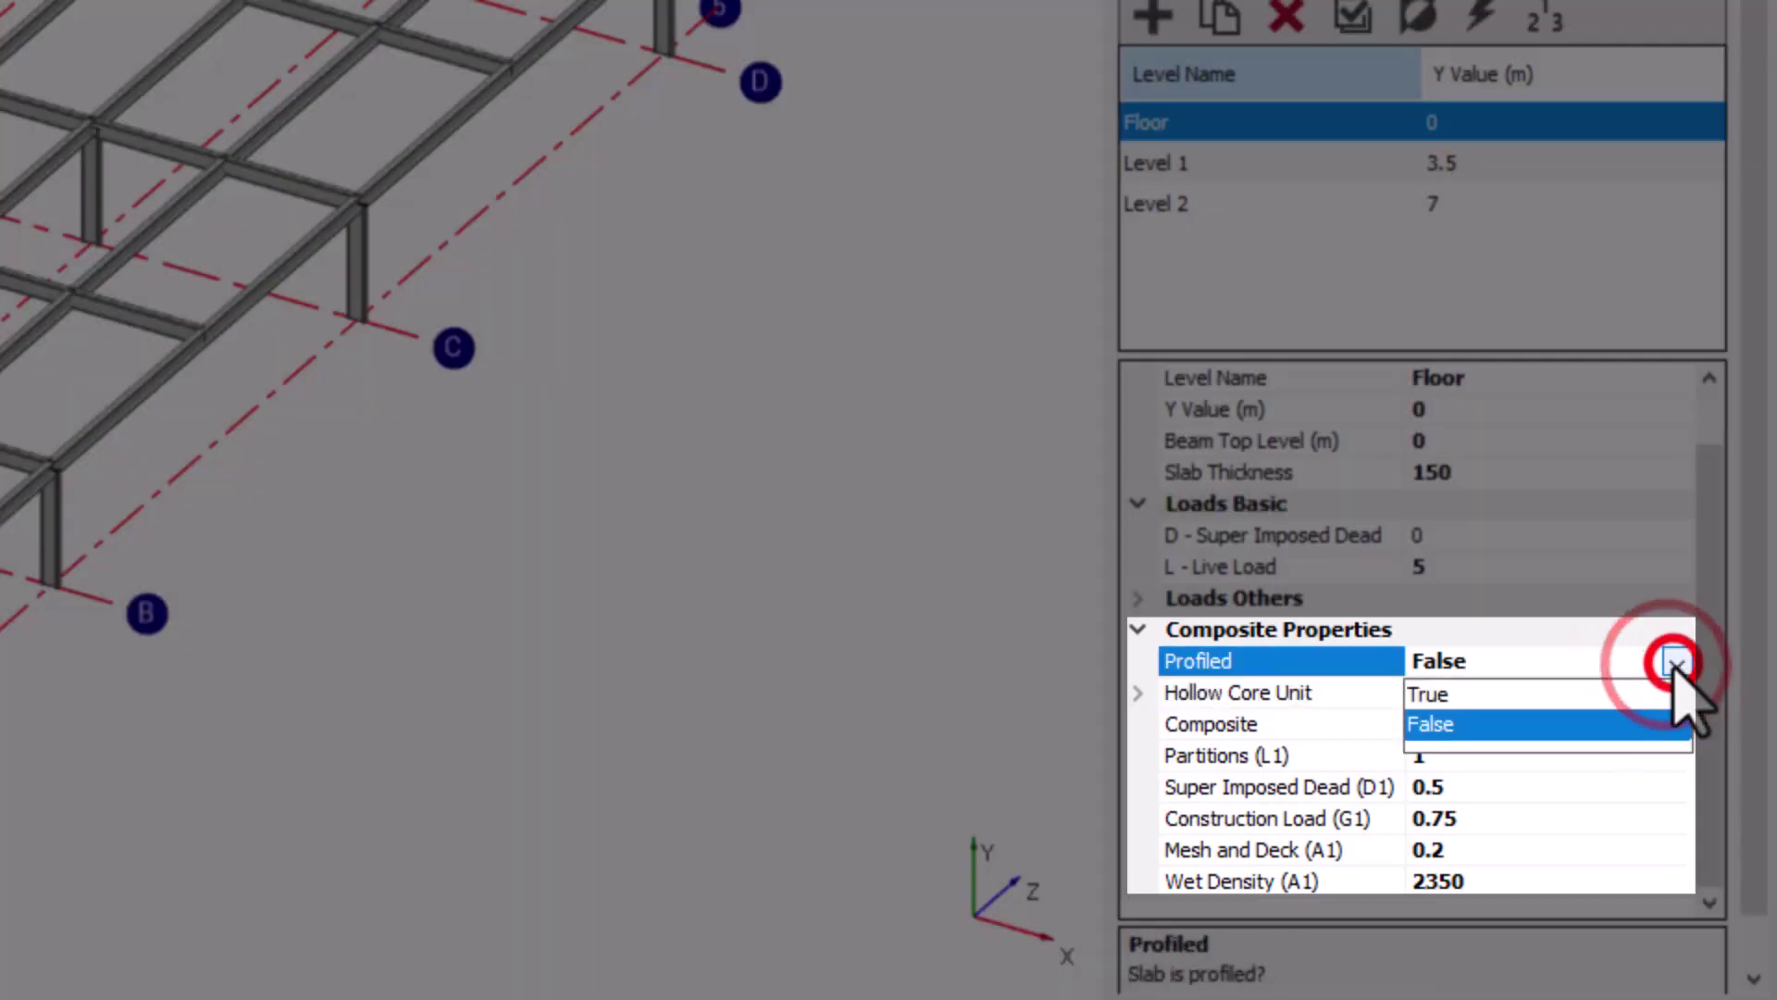
pyautogui.click(1675, 663)
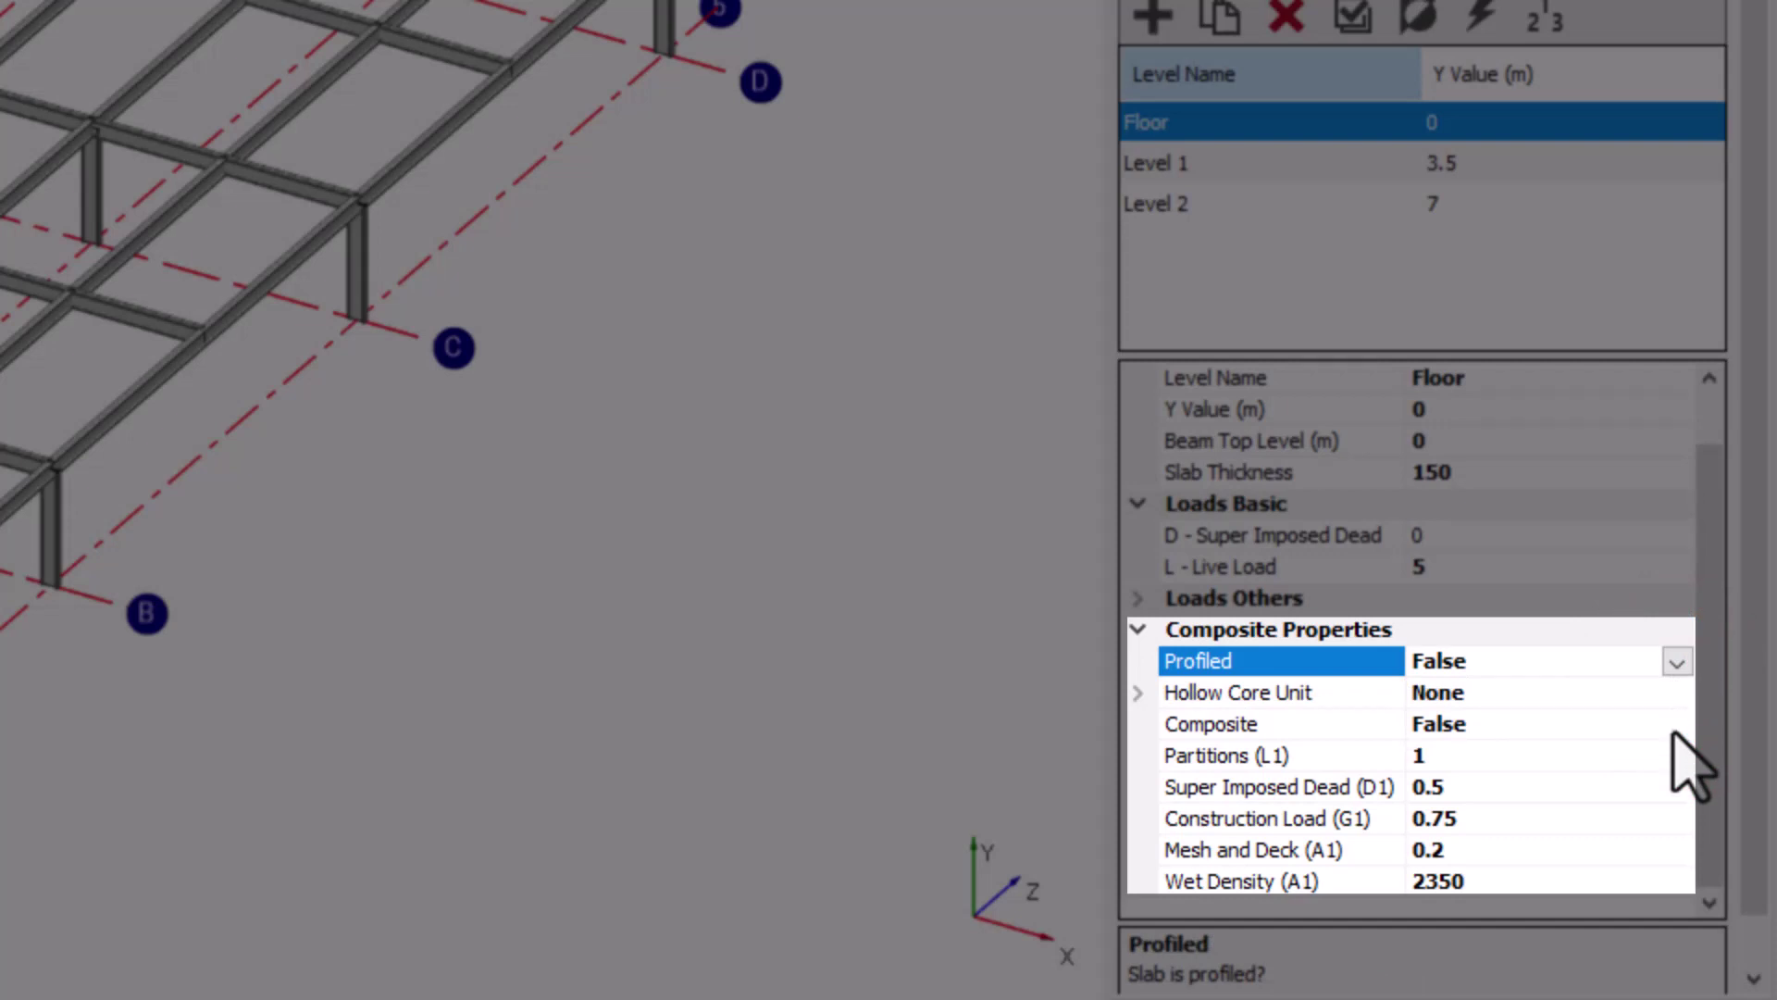
pyautogui.click(1673, 729)
pyautogui.click(1673, 729)
pyautogui.click(1673, 728)
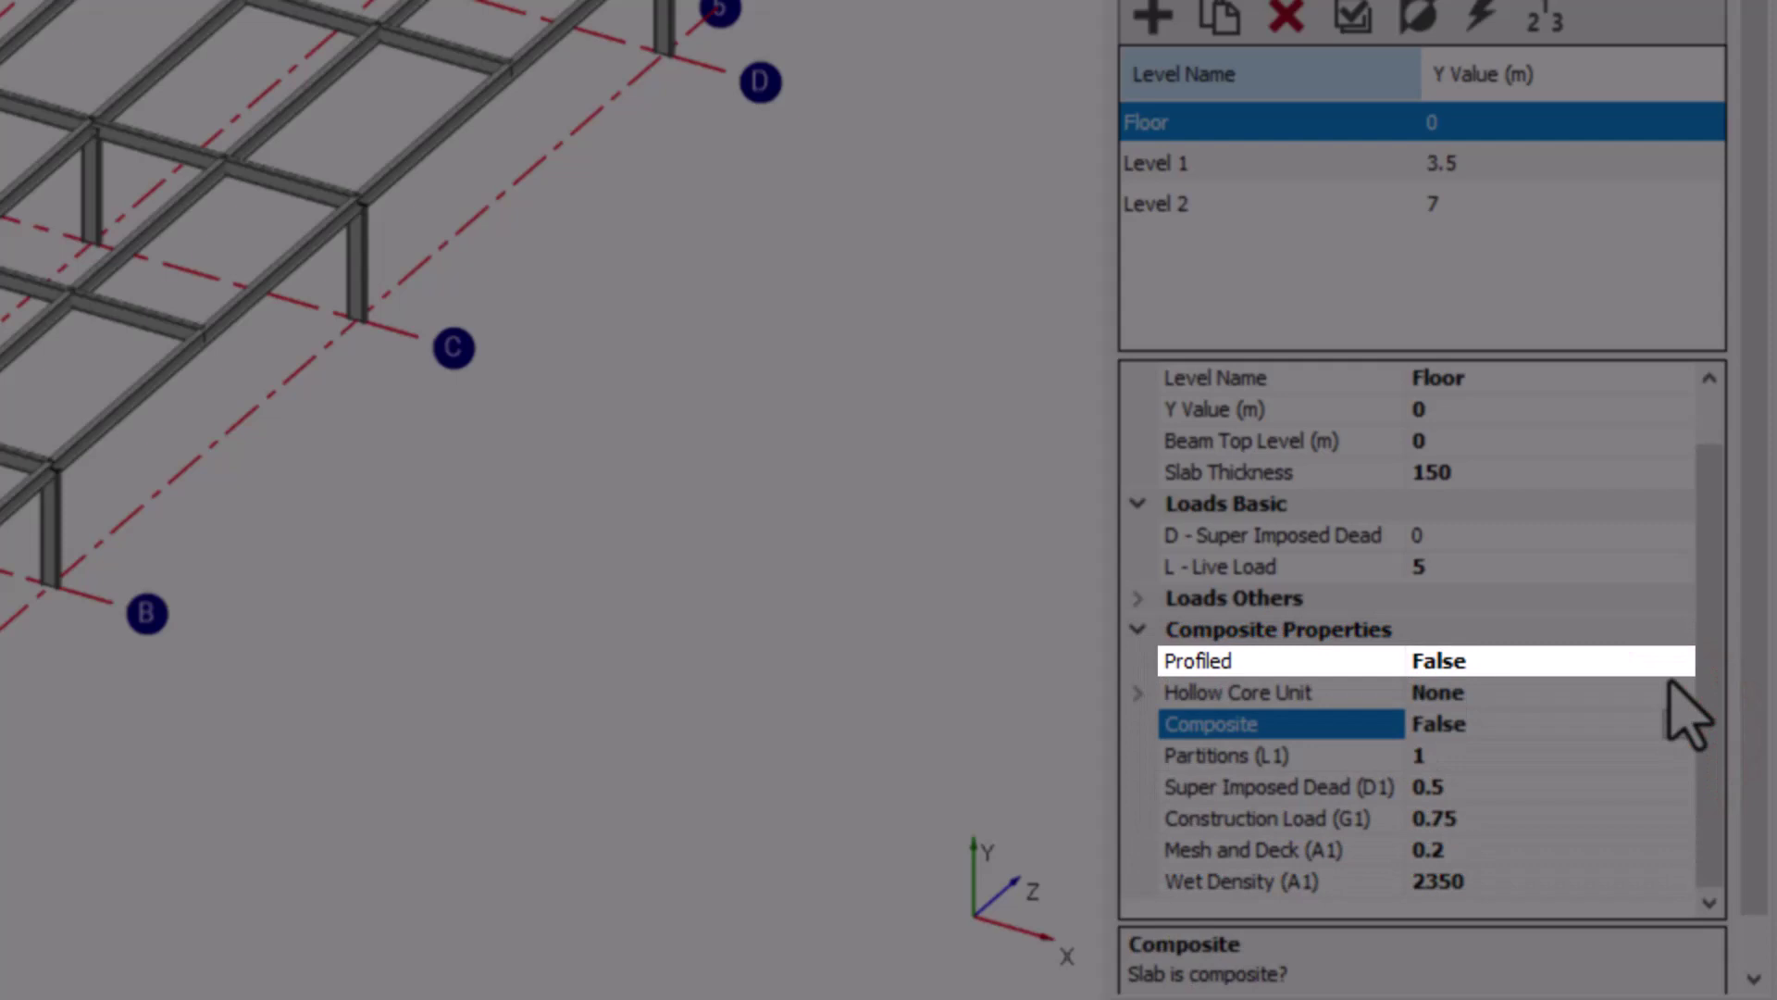
# - Set the Floor slab's Profiled and Composite properties to True and select MetalDeck Profile
pyautogui.click(1675, 663)
pyautogui.click(1602, 696)
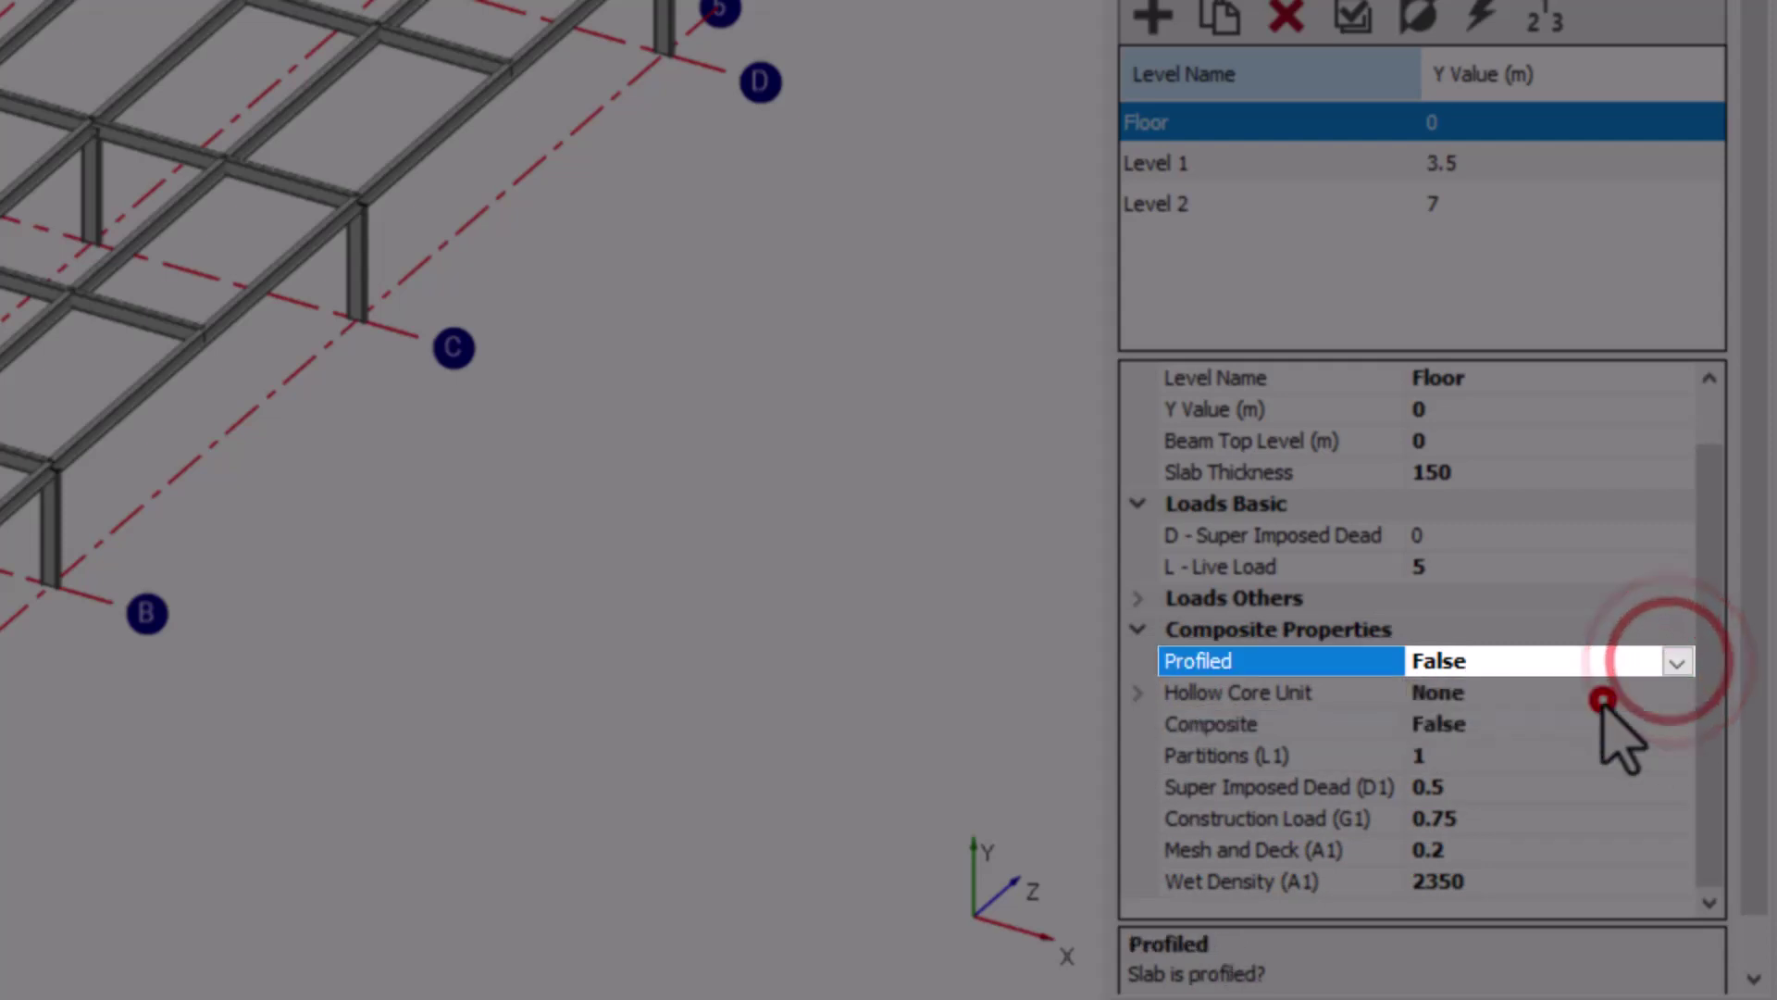
pyautogui.click(1665, 754)
pyautogui.click(1673, 755)
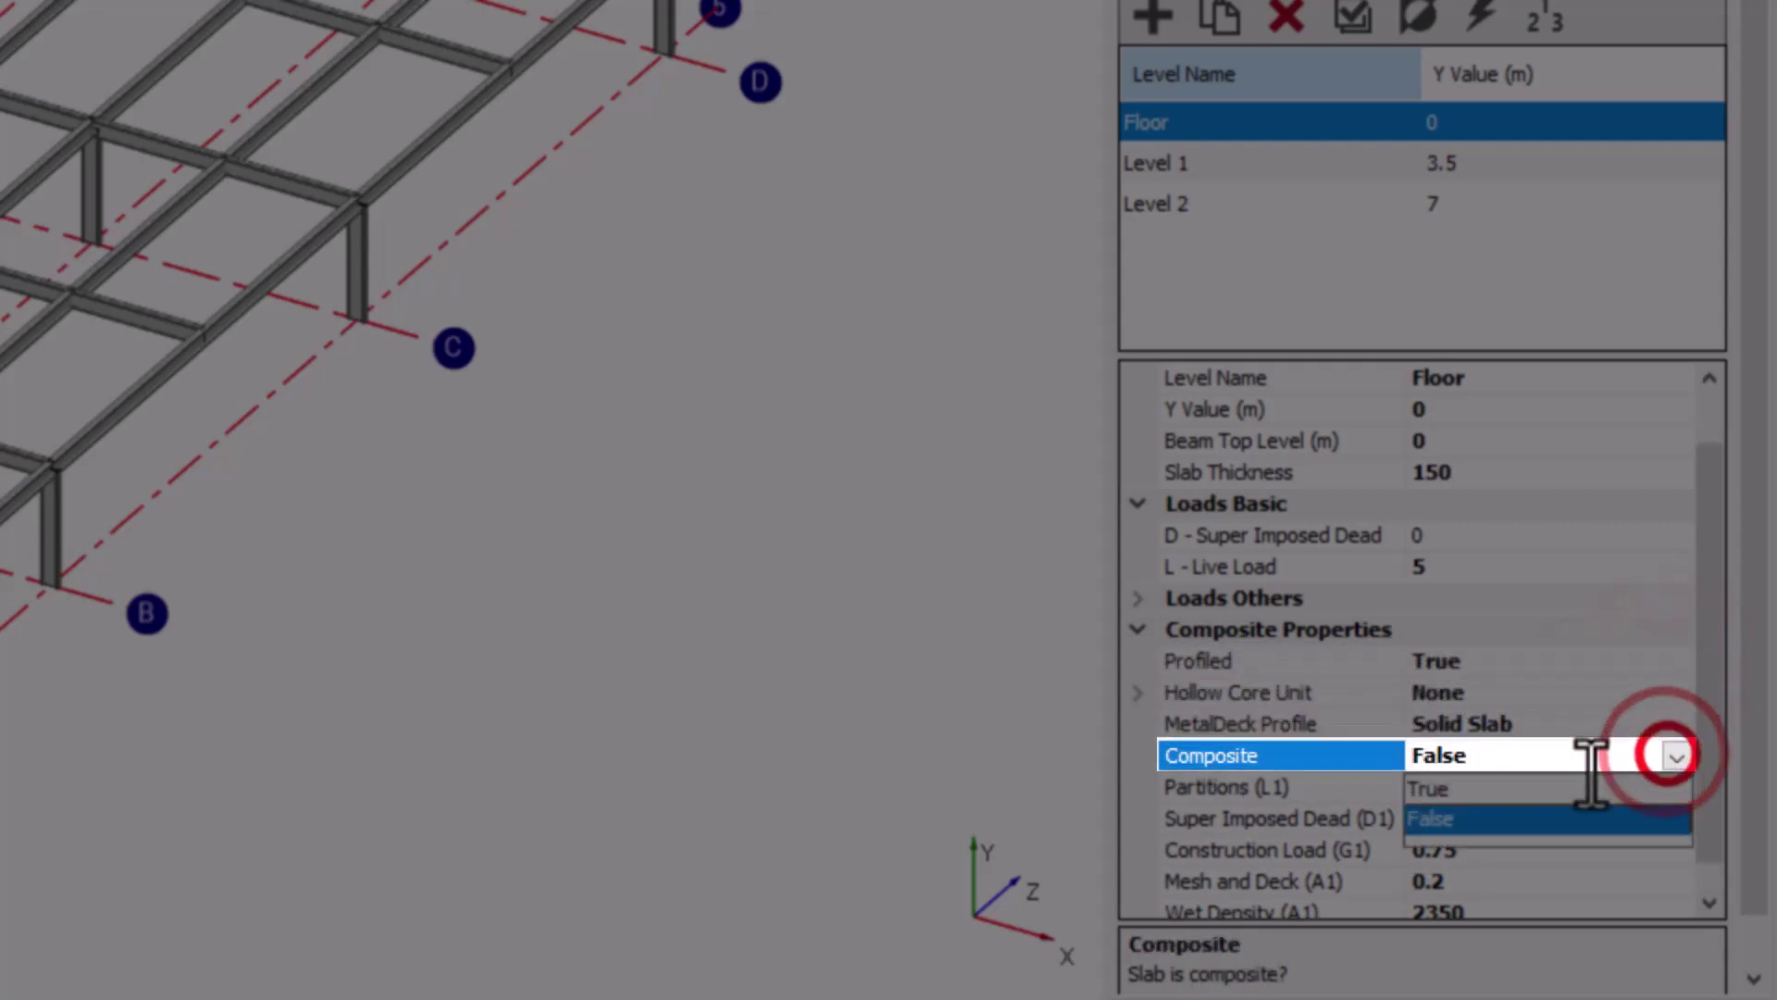
pyautogui.click(1564, 787)
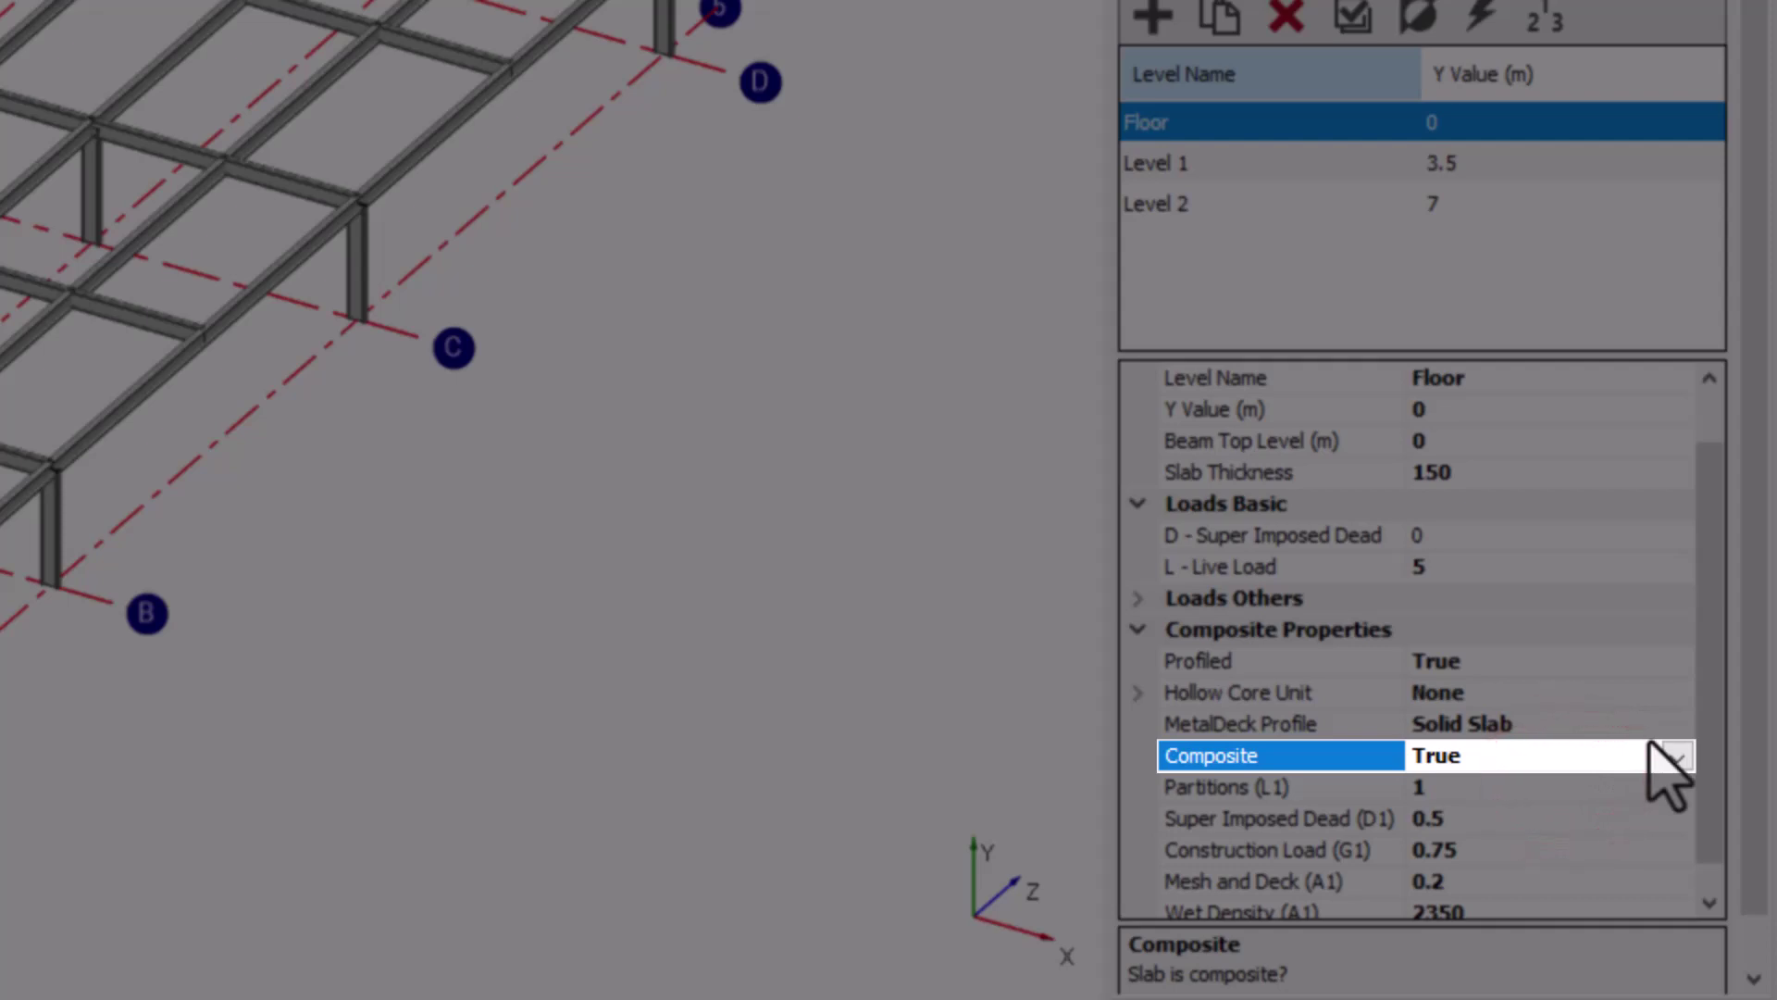
pyautogui.moveTo(1701, 746); pyautogui.dragTo(1703, 771)
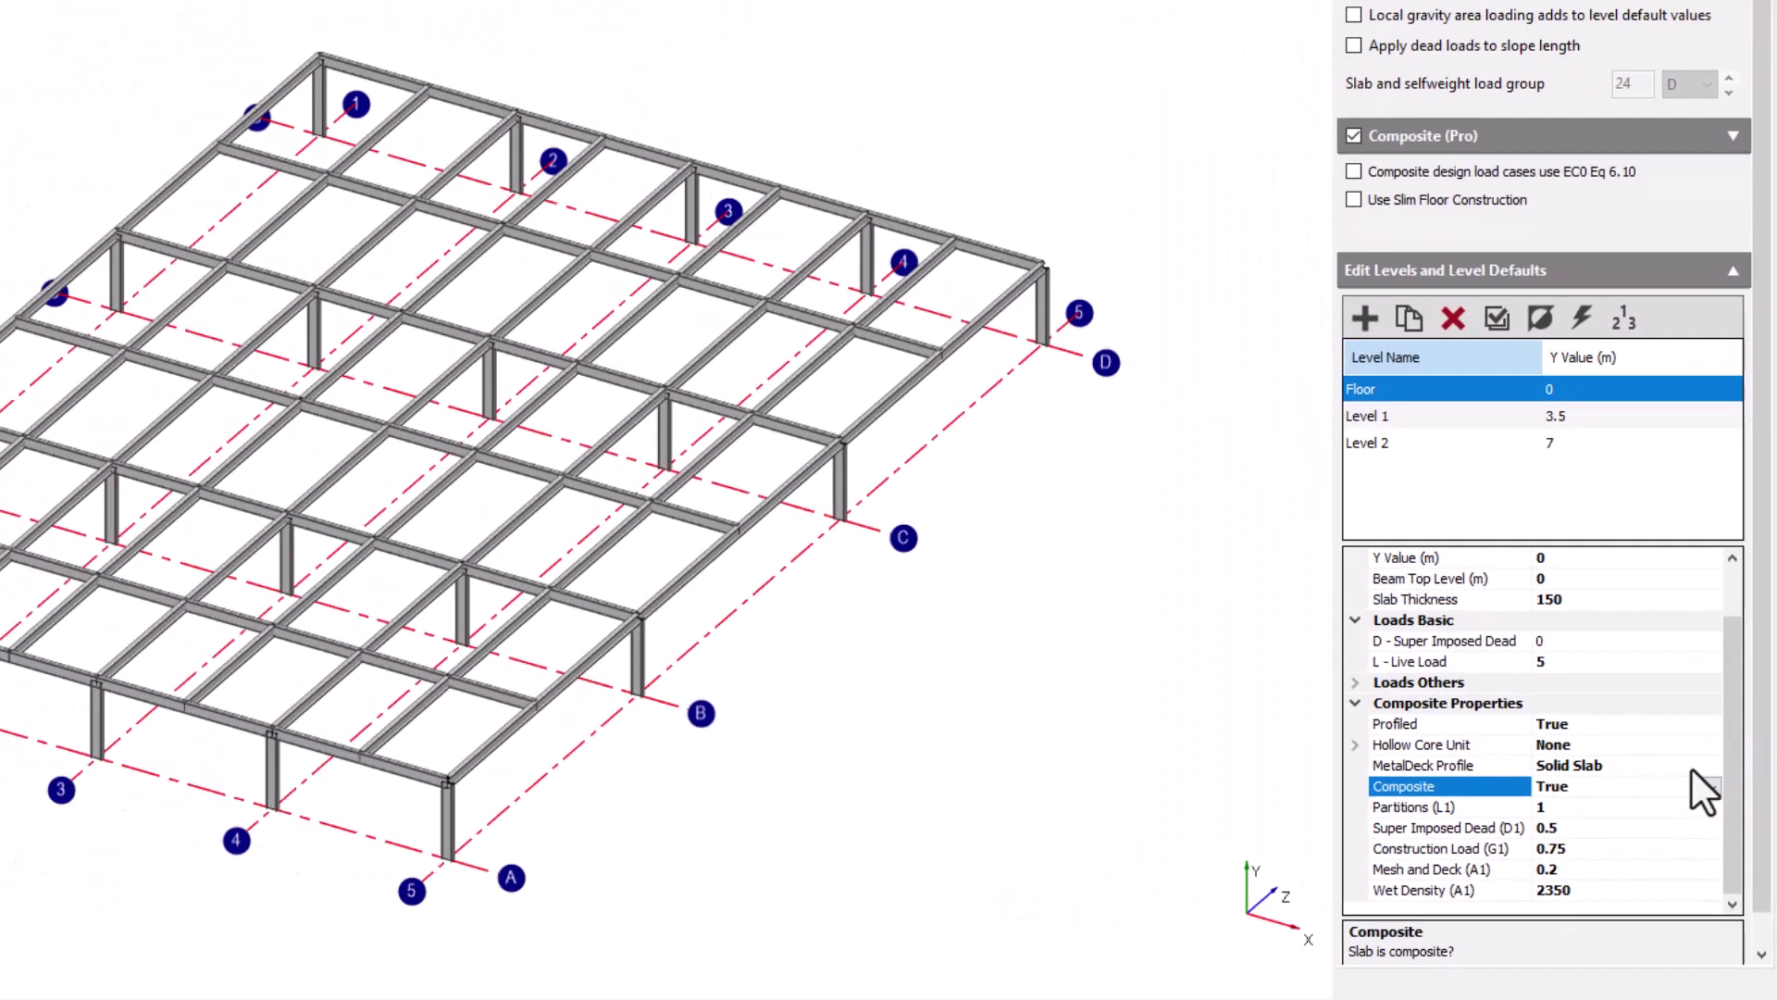
pyautogui.click(1669, 692)
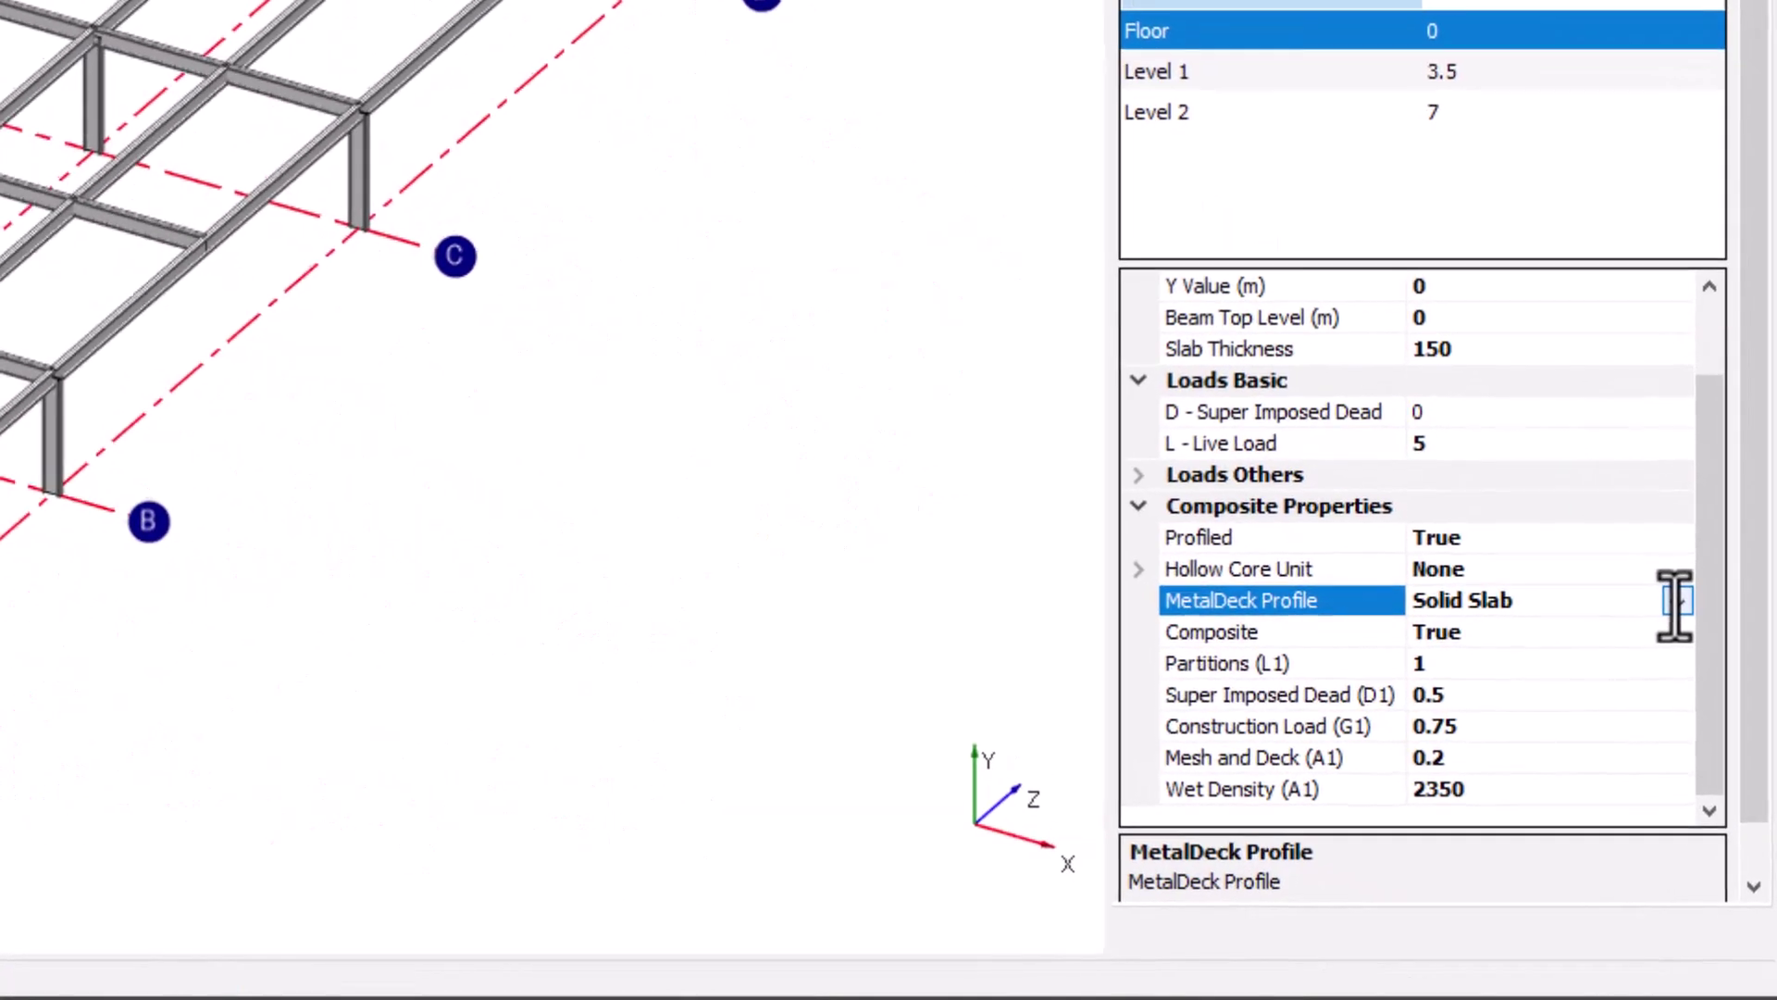
# - Keep the Solid Slab metal deck profile and set the Floor slab's Profiled to False
pyautogui.click(1727, 800)
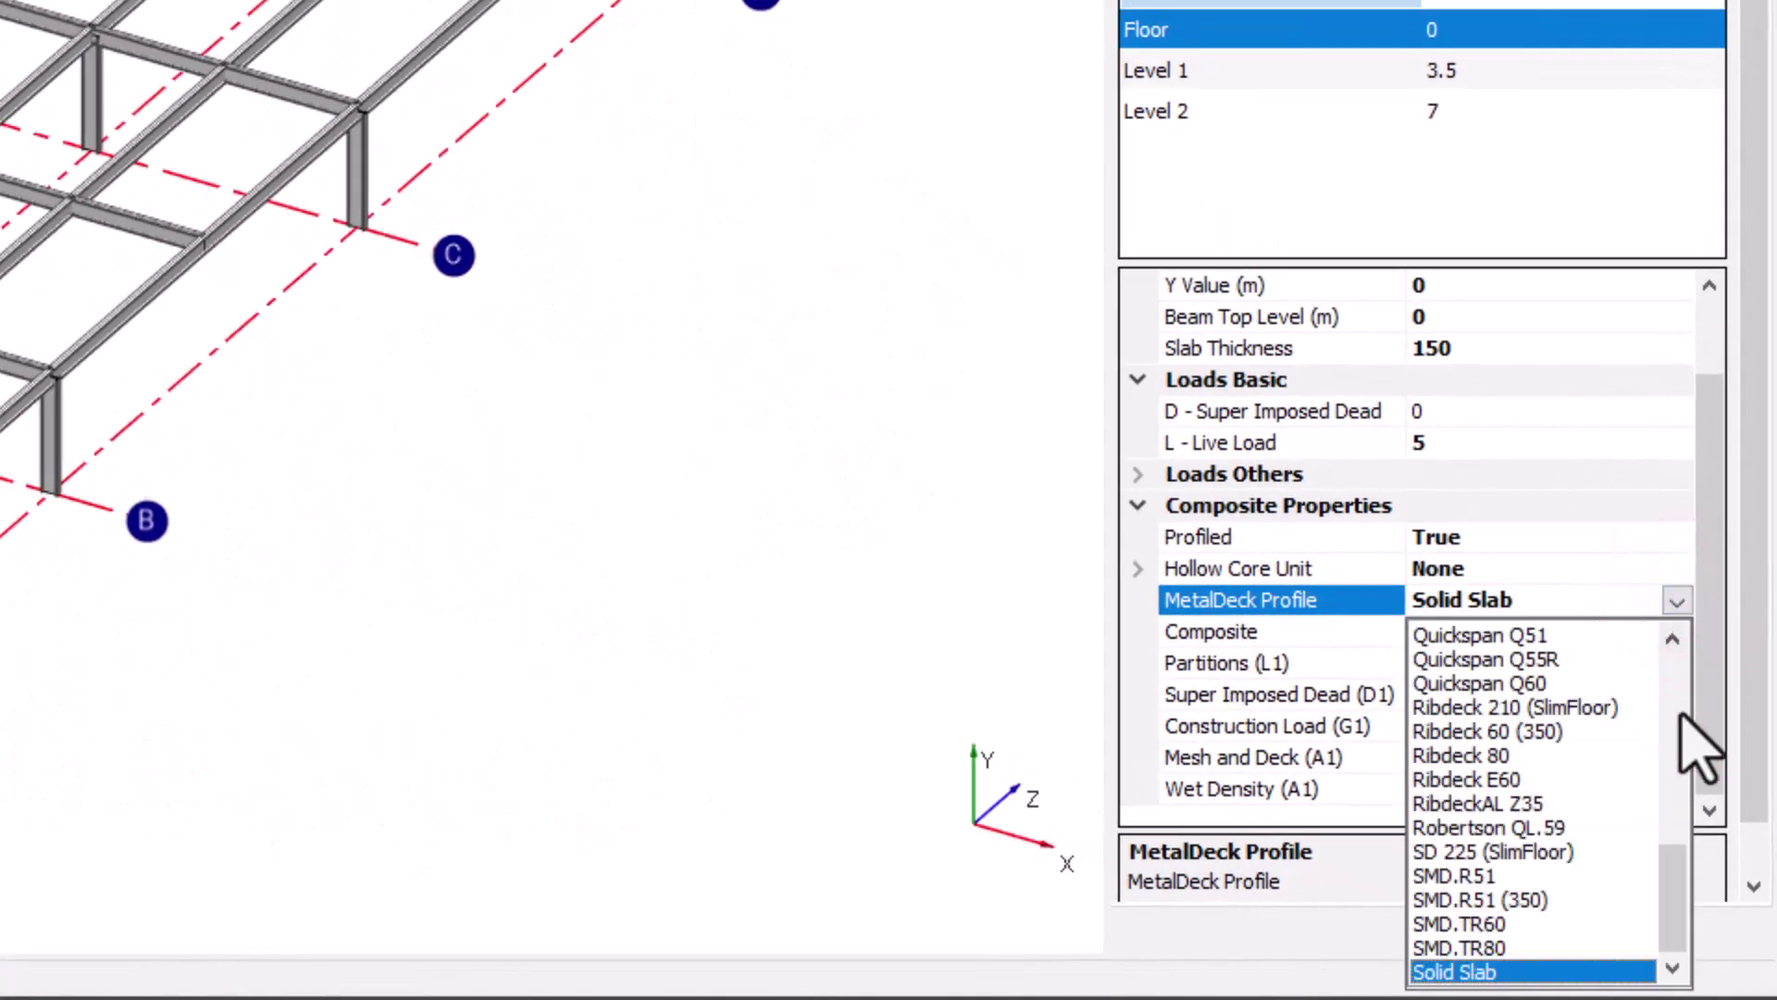
pyautogui.moveTo(1670, 902); pyautogui.dragTo(1686, 701)
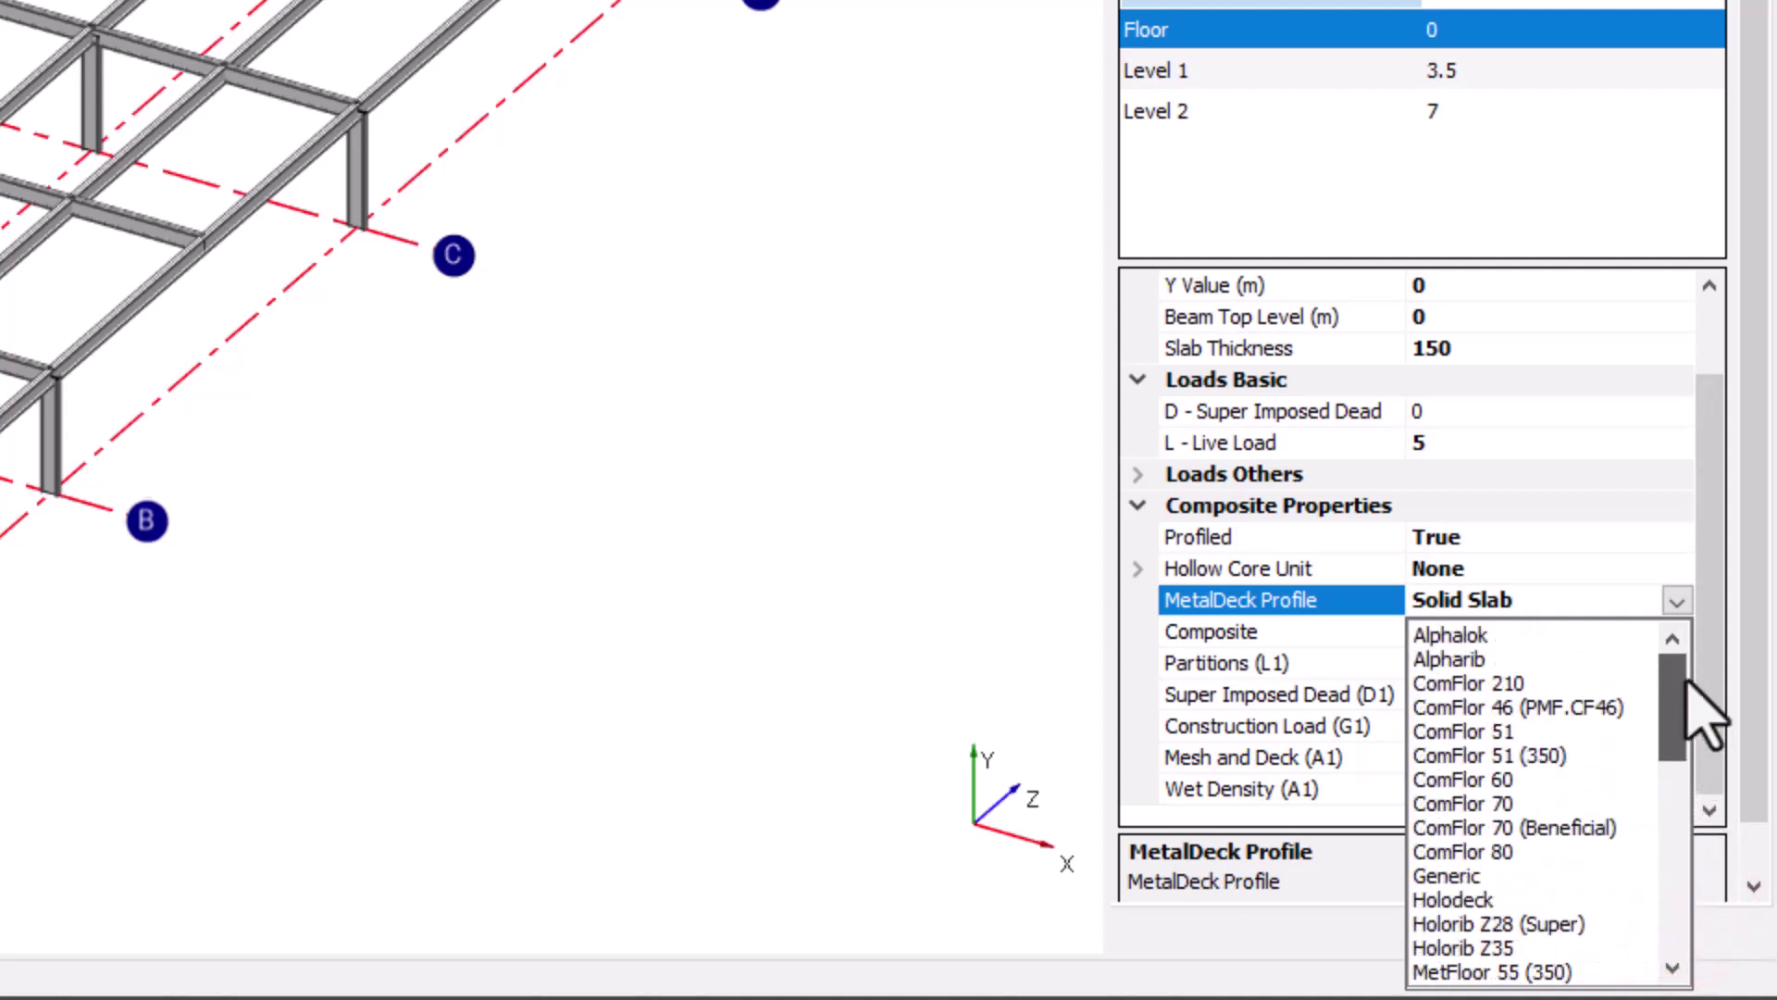
pyautogui.click(1676, 600)
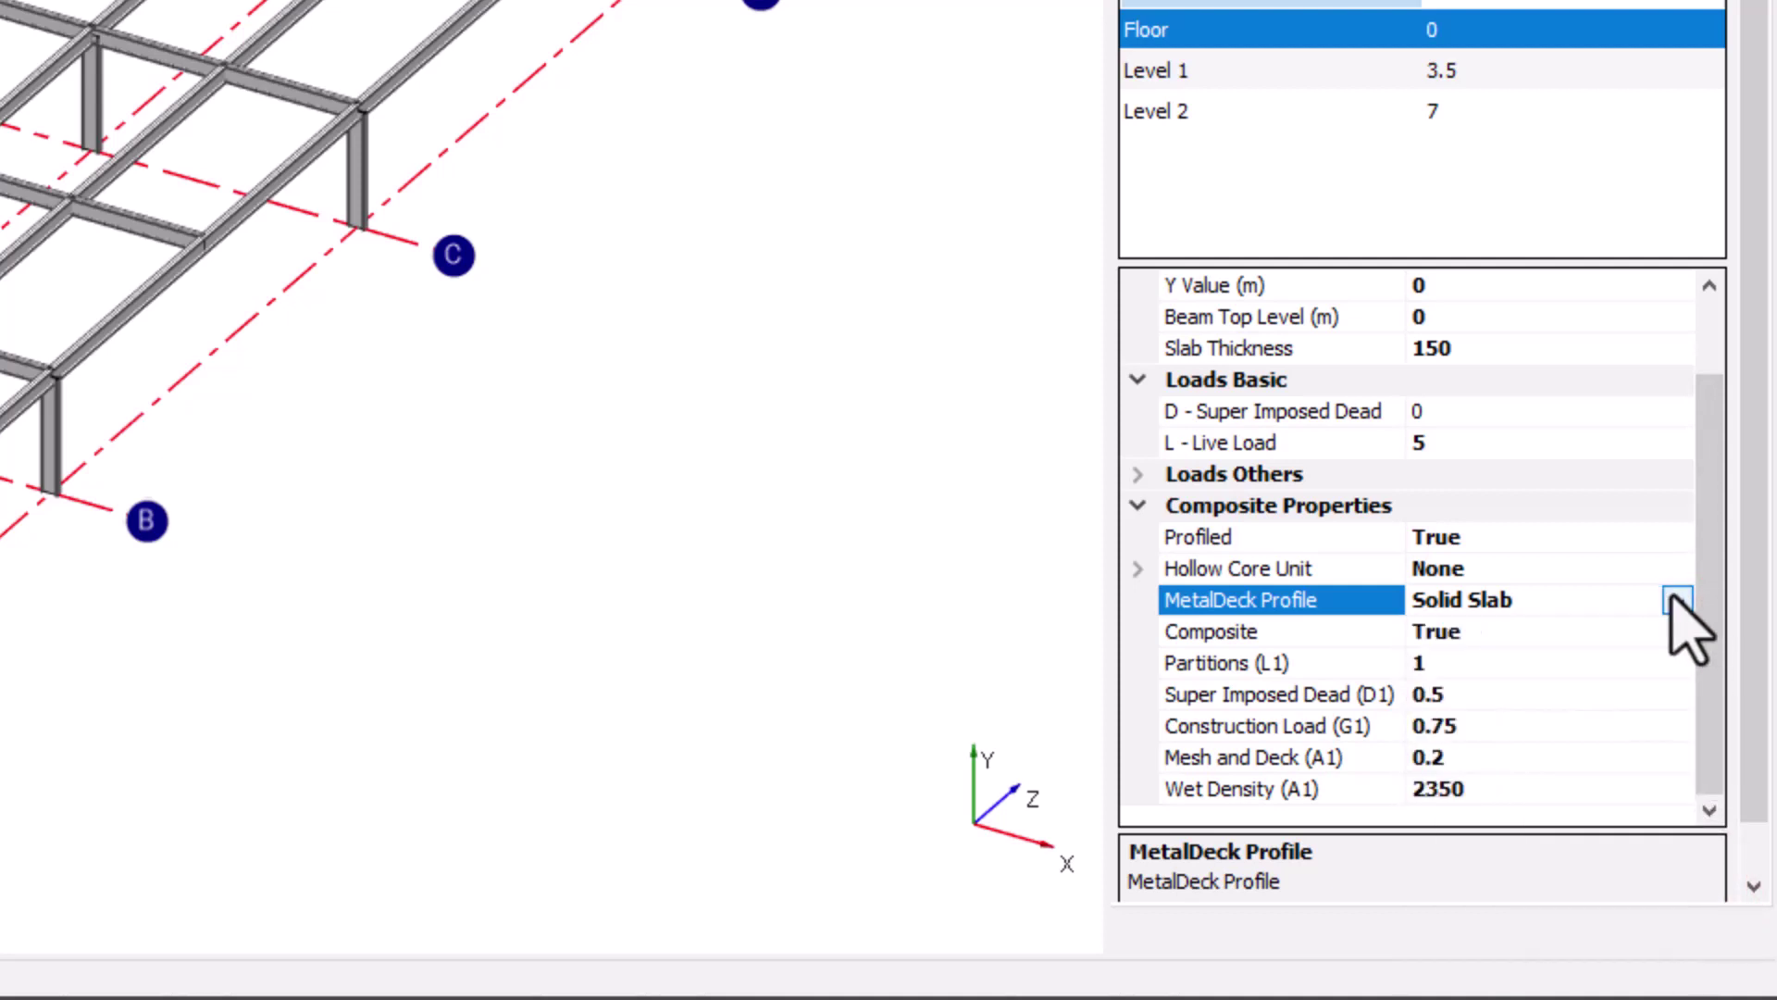
pyautogui.click(1676, 539)
pyautogui.click(1676, 540)
pyautogui.click(1589, 598)
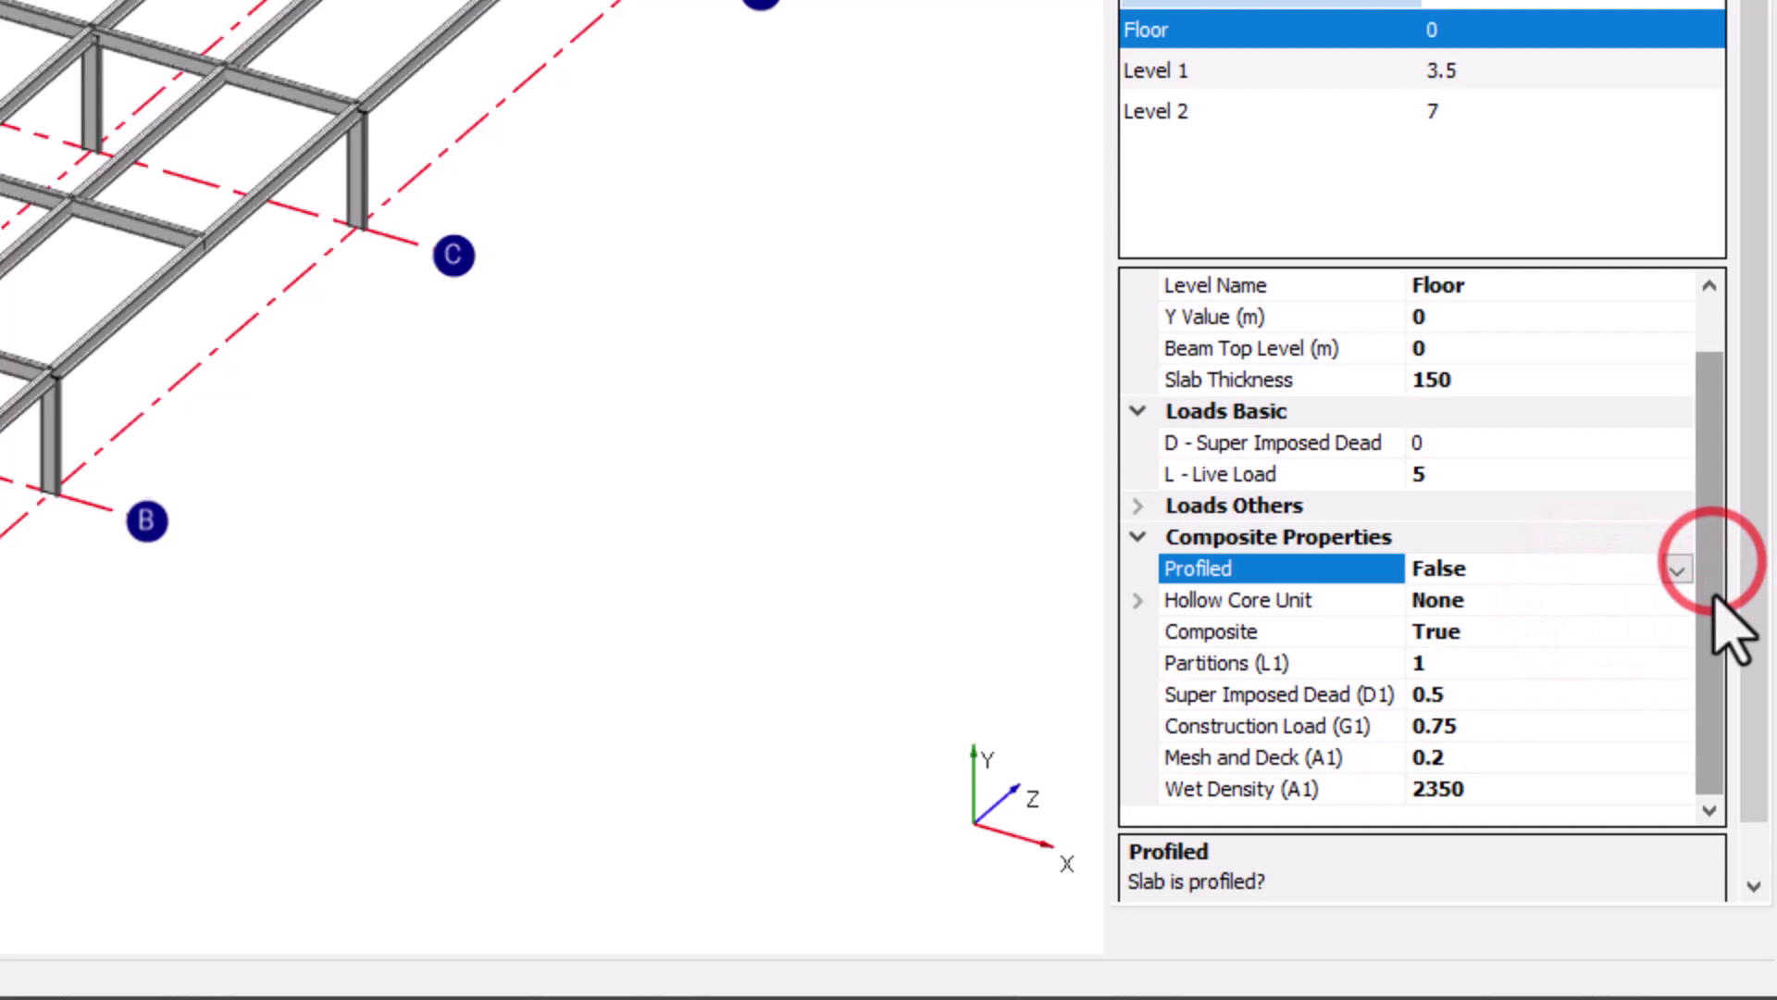
# - Review the Floor slab thickness and Hollow Core Unit dimensions, view Levels 1–2, then close the panel
pyautogui.click(1519, 378)
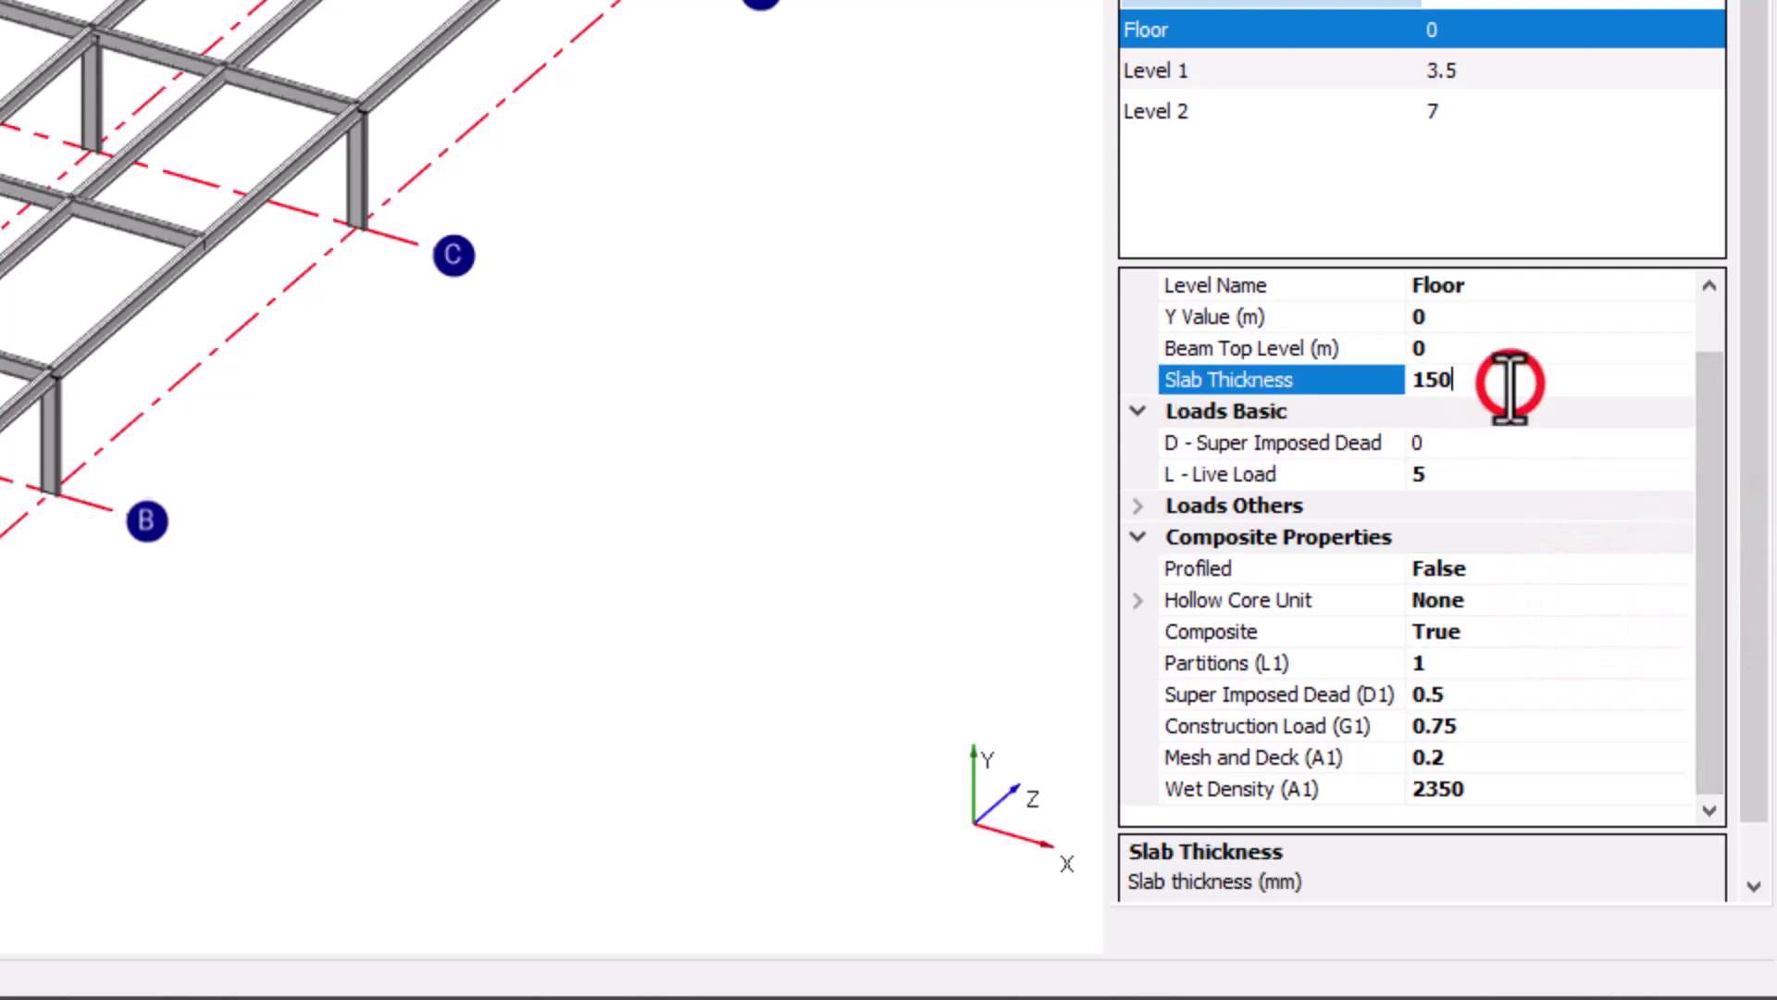
pyautogui.click(1139, 600)
pyautogui.moveTo(1713, 505); pyautogui.dragTo(1721, 635)
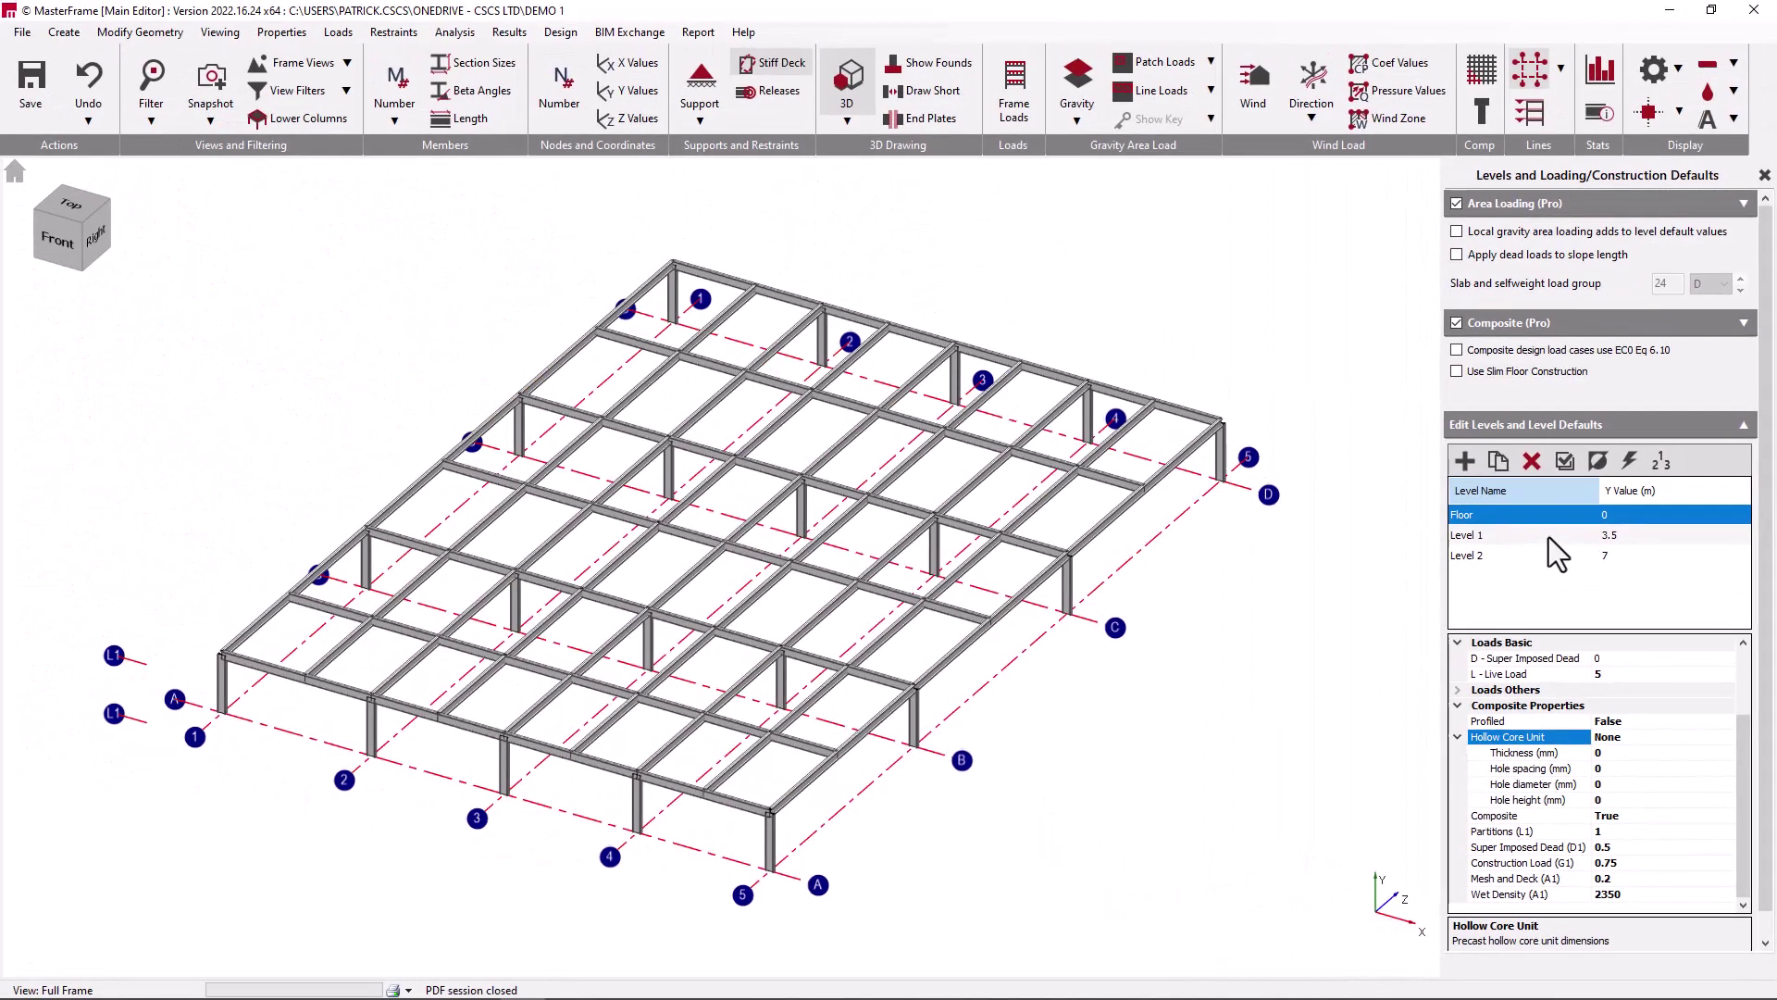
pyautogui.click(1548, 537)
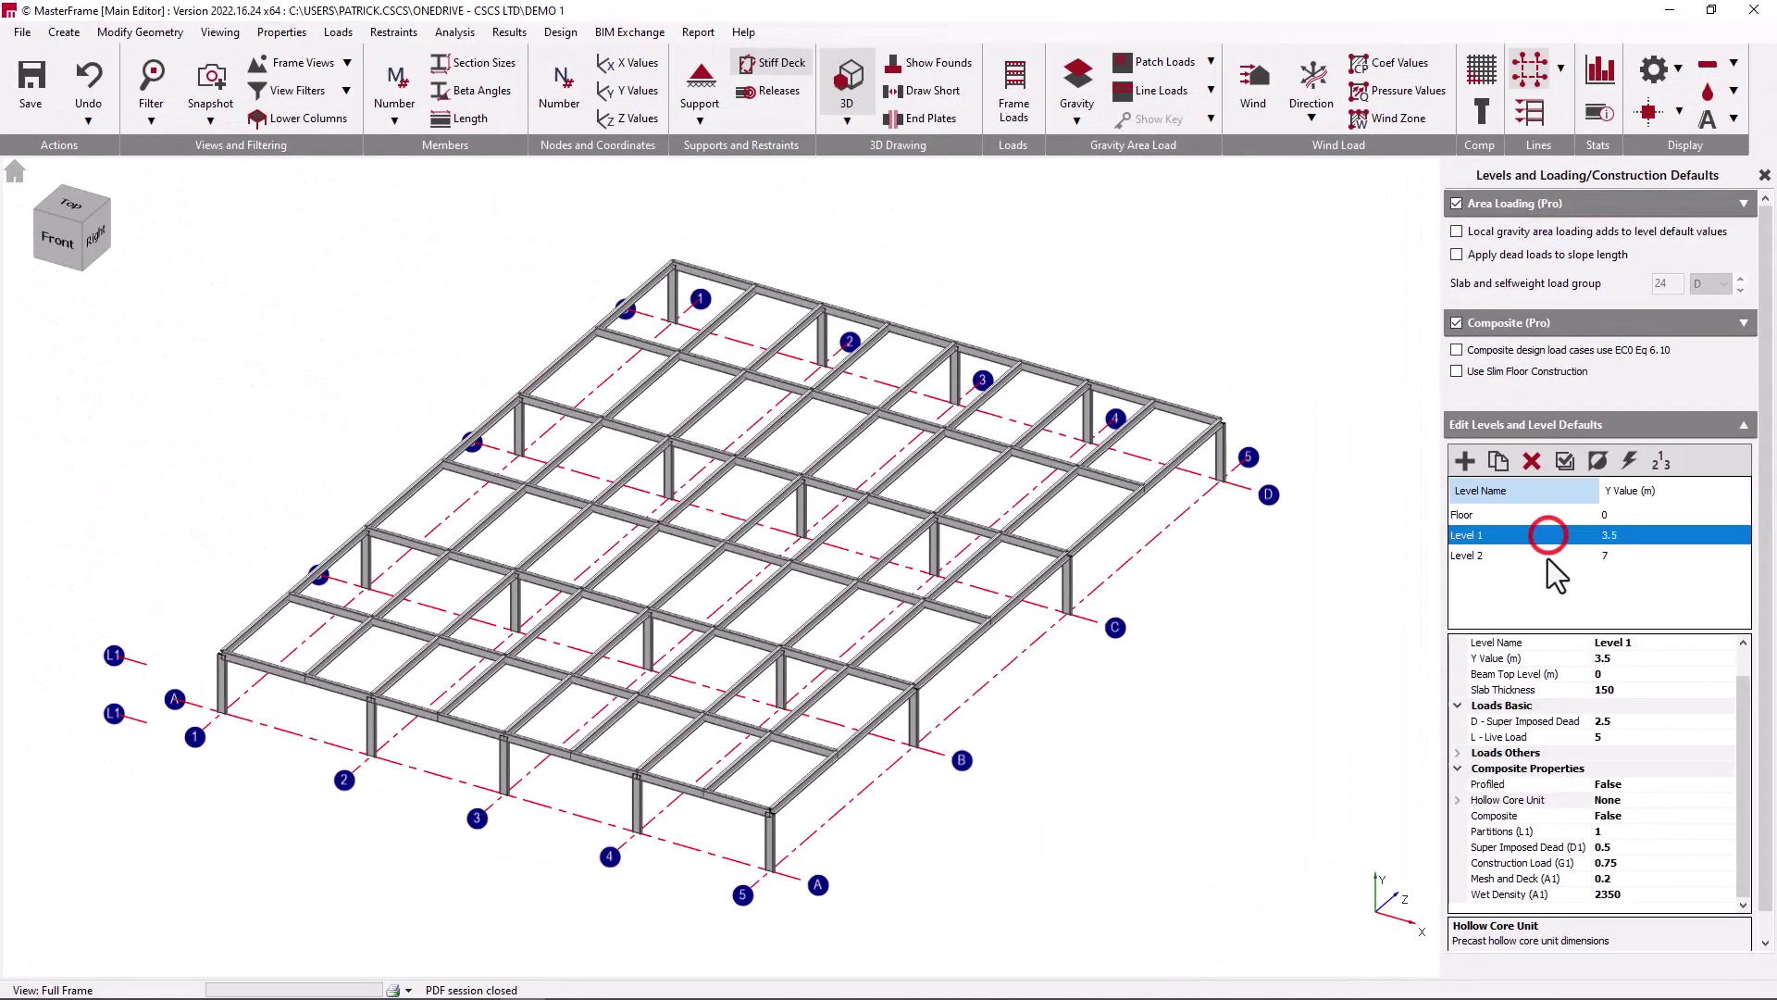
pyautogui.keyDown('shift'); pyautogui.click(1548, 558); pyautogui.keyUp('shift')
pyautogui.moveTo(1747, 774)
pyautogui.mouseDown()
pyautogui.moveTo(1747, 713)
pyautogui.moveTo(1746, 740)
pyautogui.mouseUp()
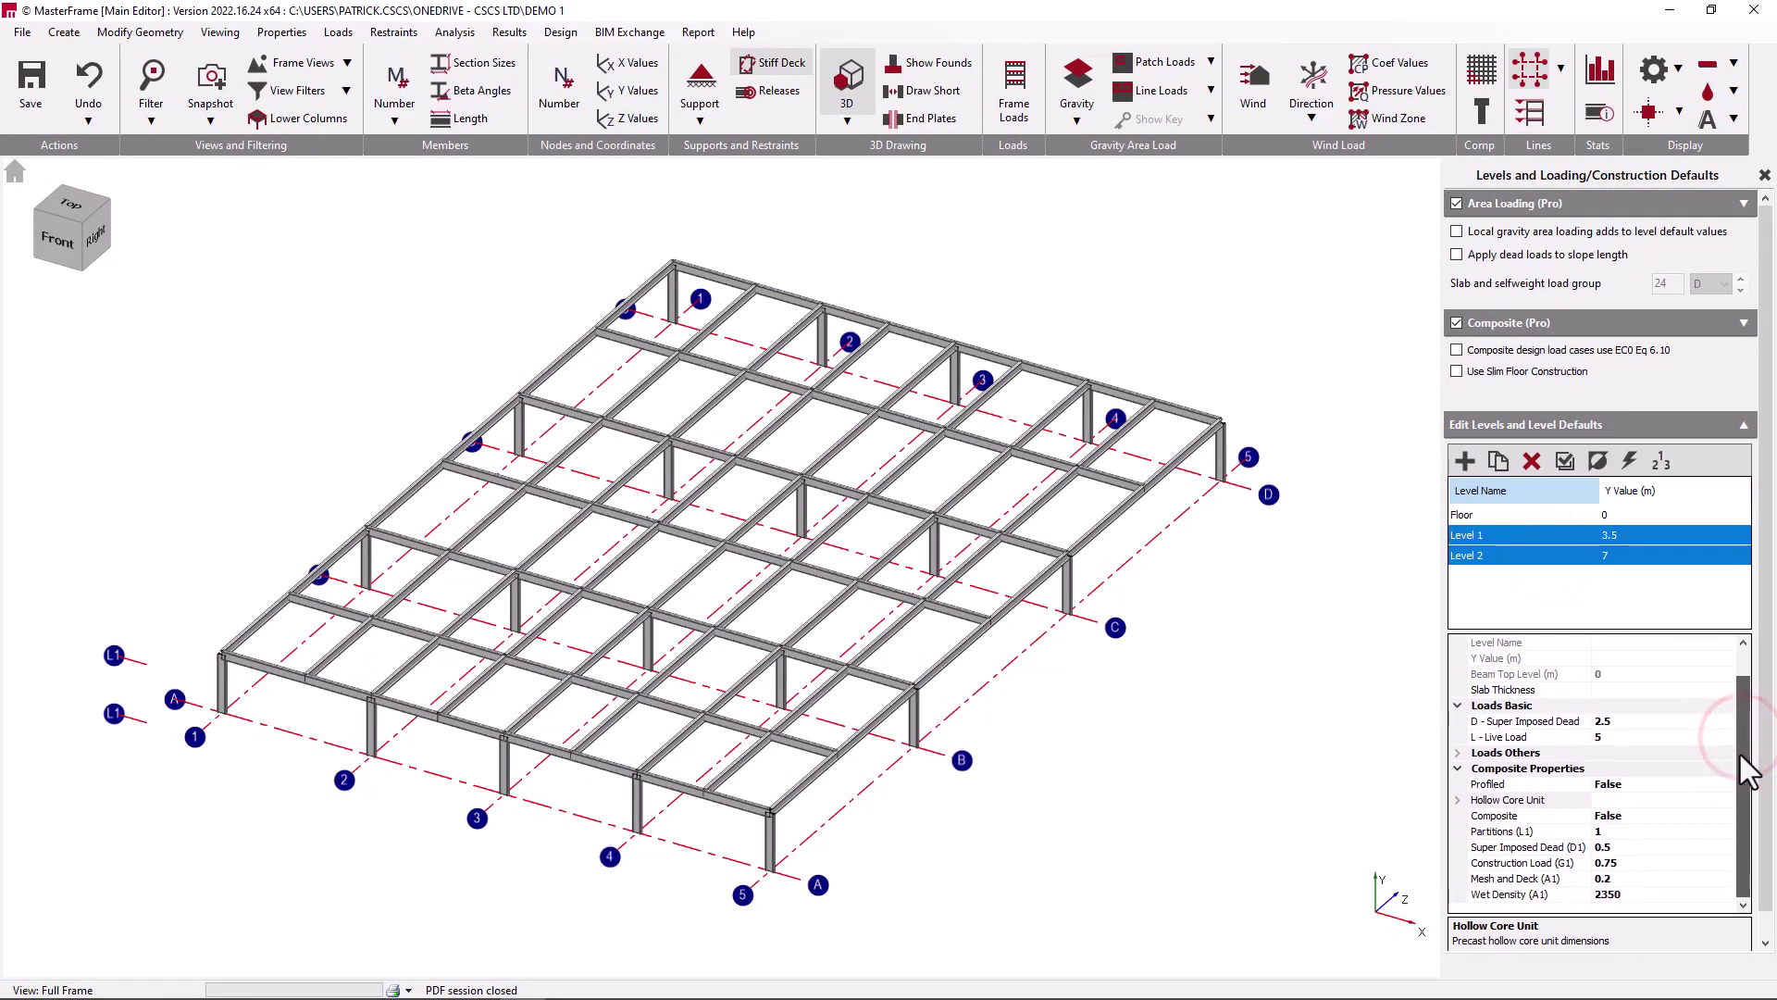
pyautogui.click(1764, 175)
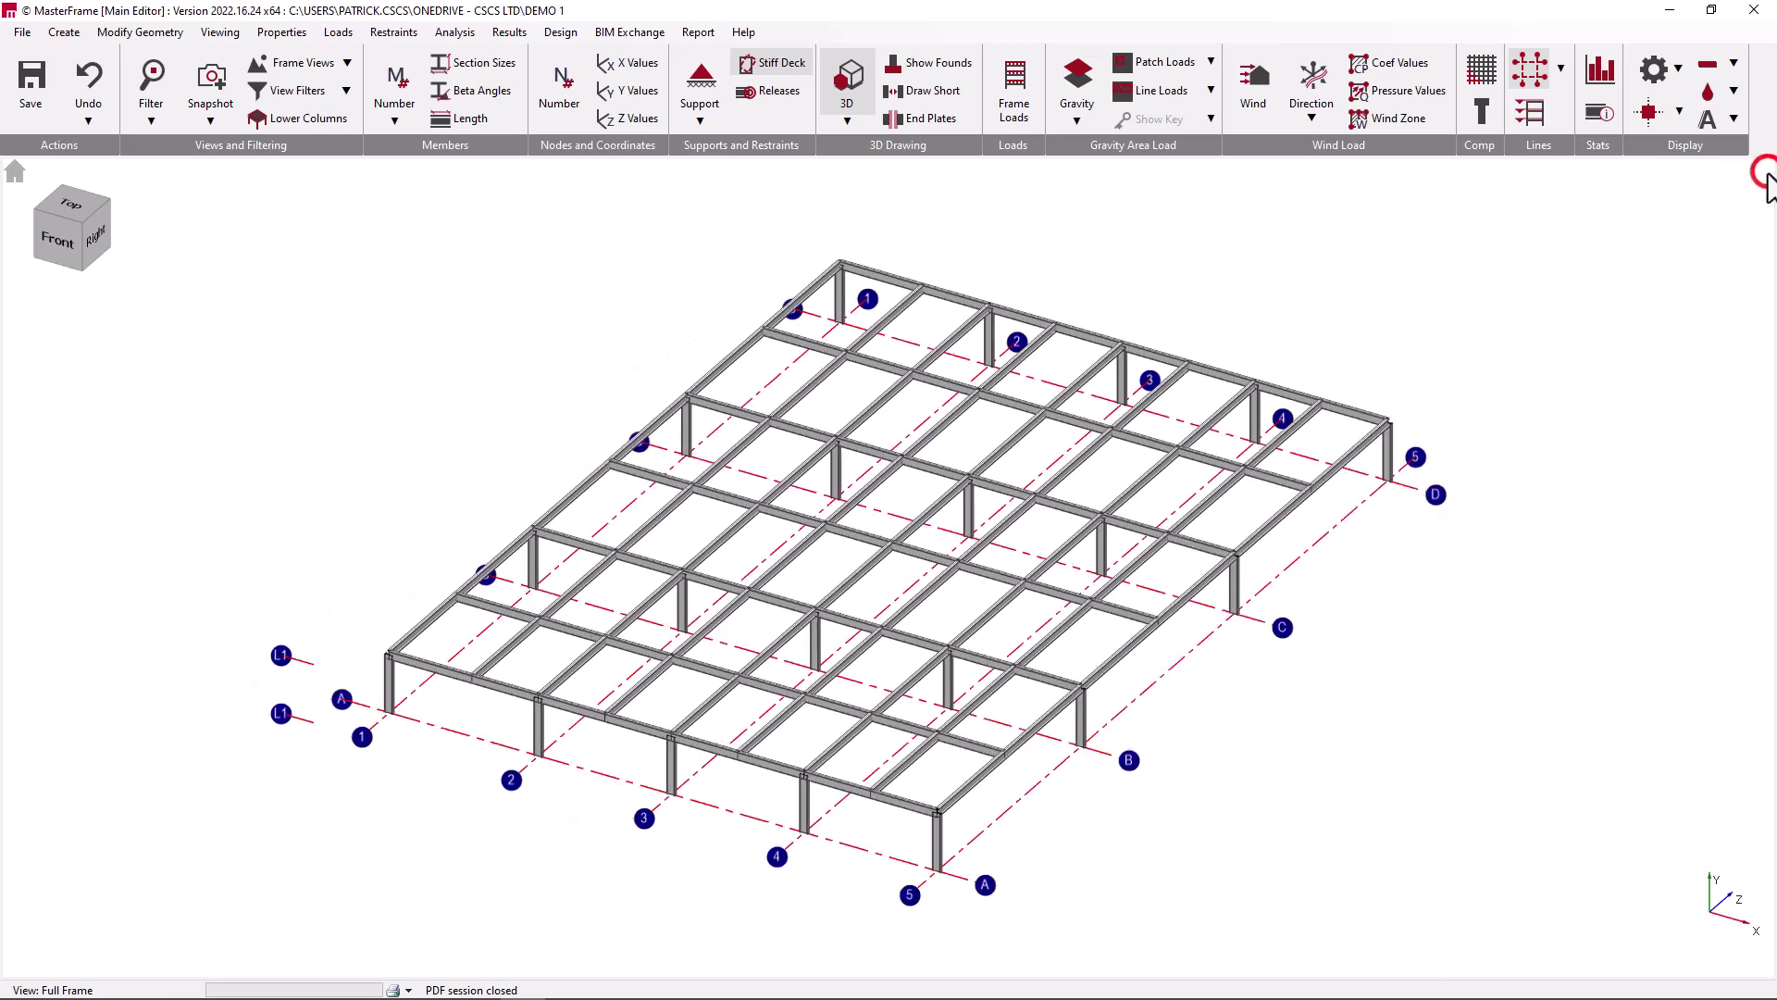
# - Step through Floor Plan, Plan at Level 1 and an isometric view, ending on Roof Plan
pyautogui.click(347, 62)
pyautogui.moveTo(402, 167); pyautogui.dragTo(393, 102)
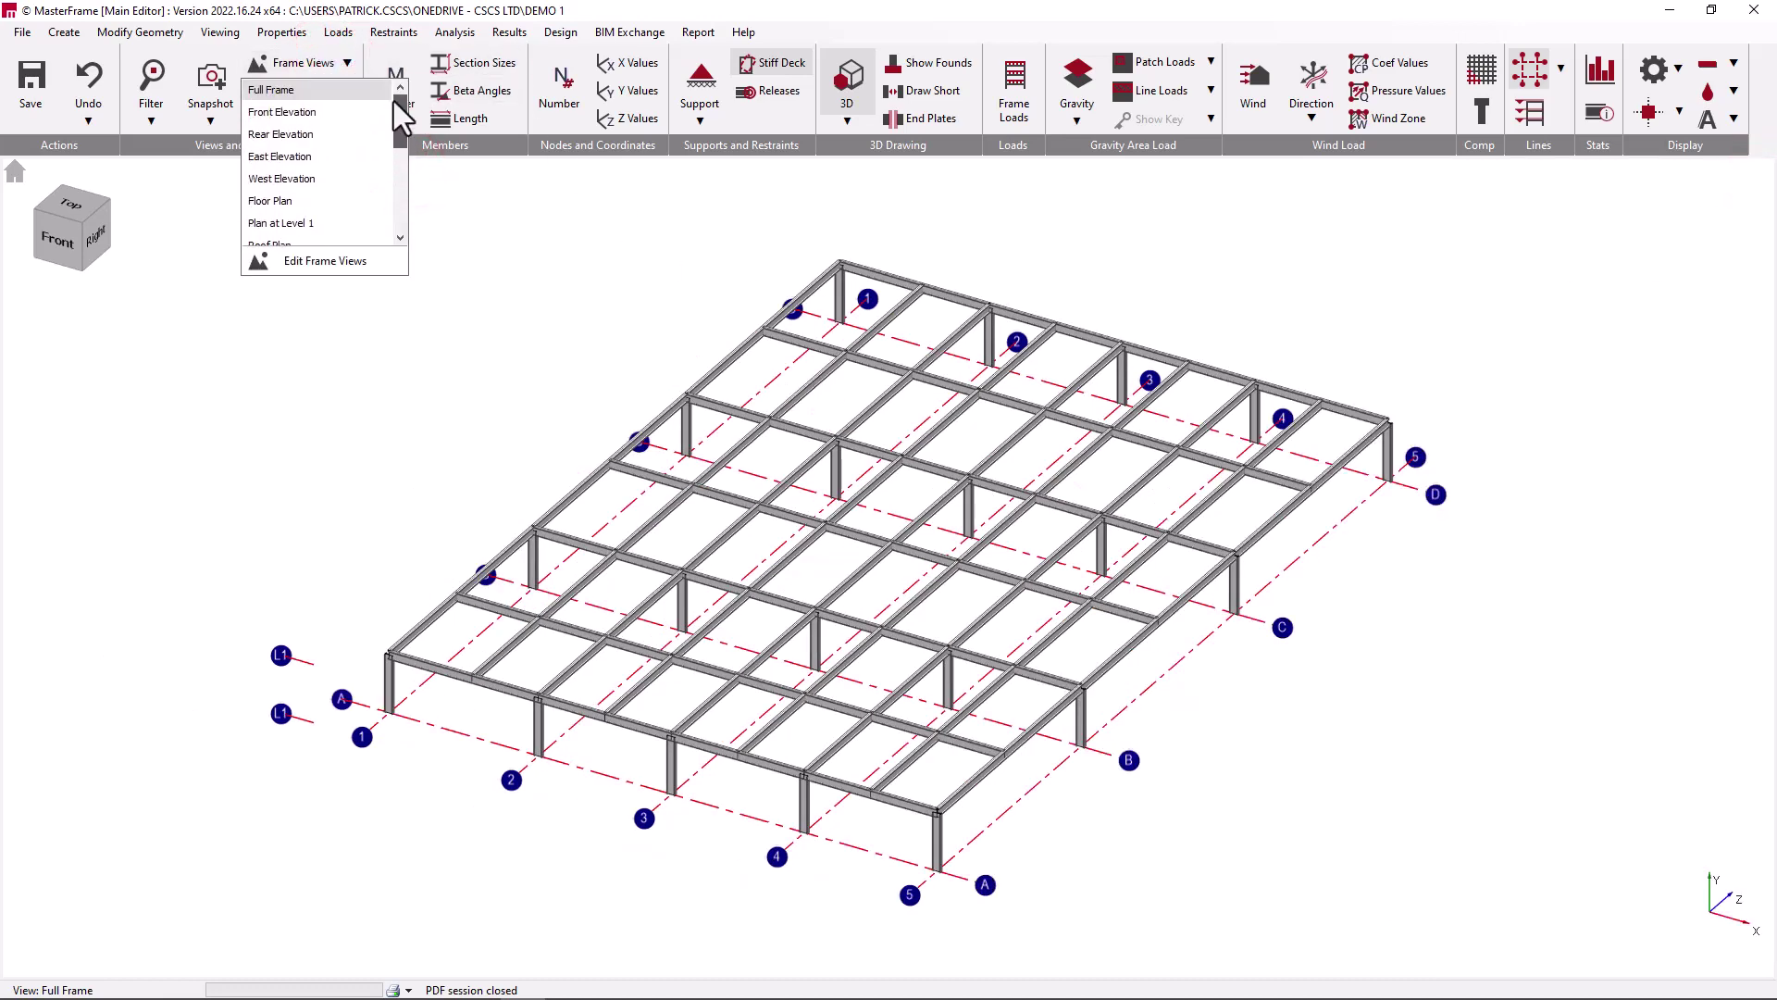
pyautogui.click(314, 198)
pyautogui.click(303, 223)
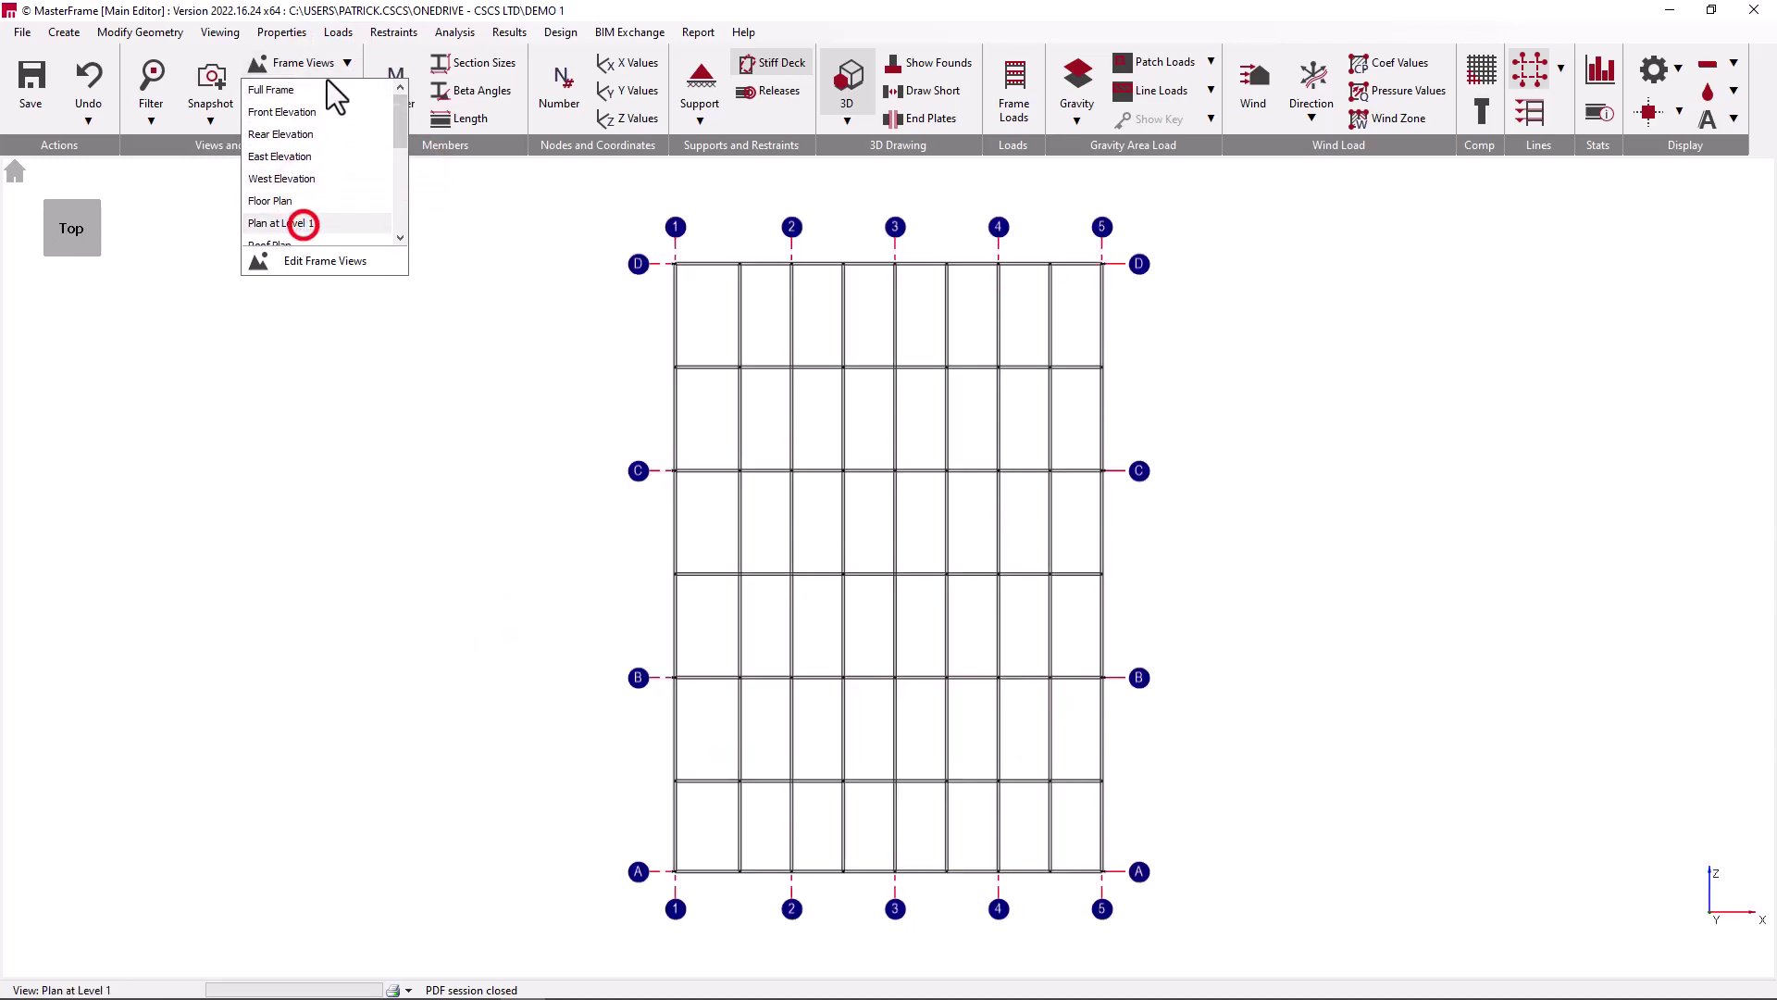
pyautogui.click(96, 252)
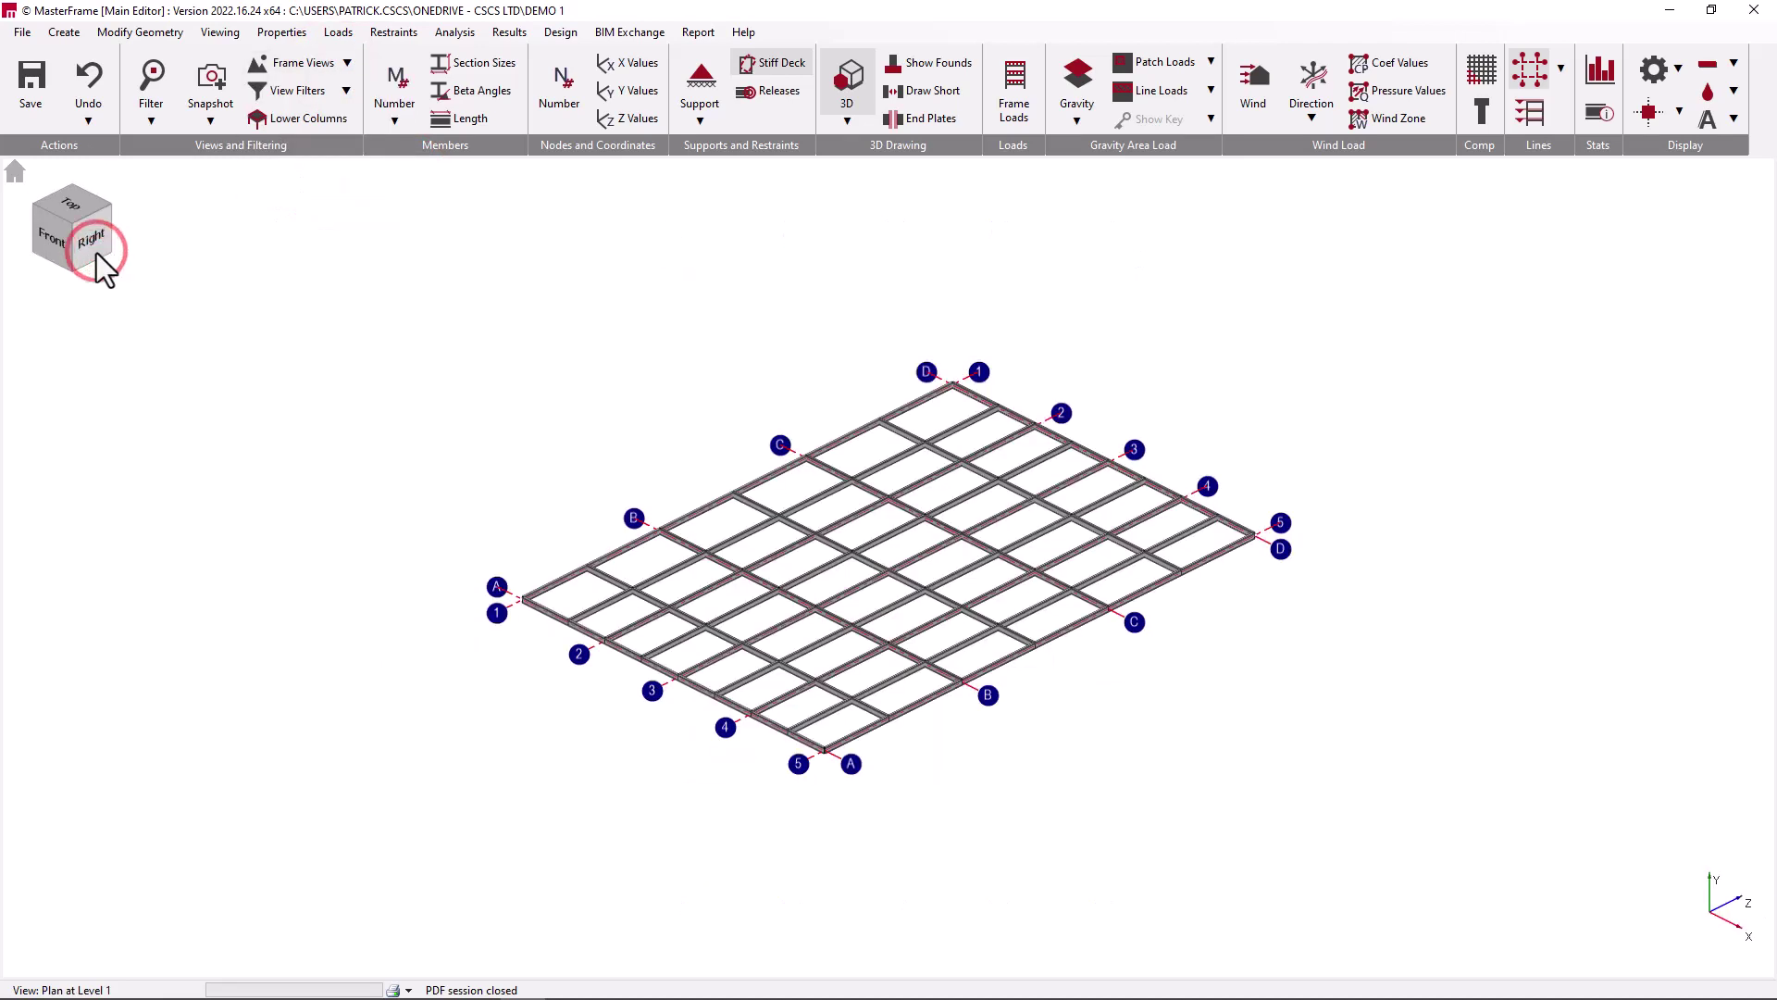
pyautogui.click(300, 62)
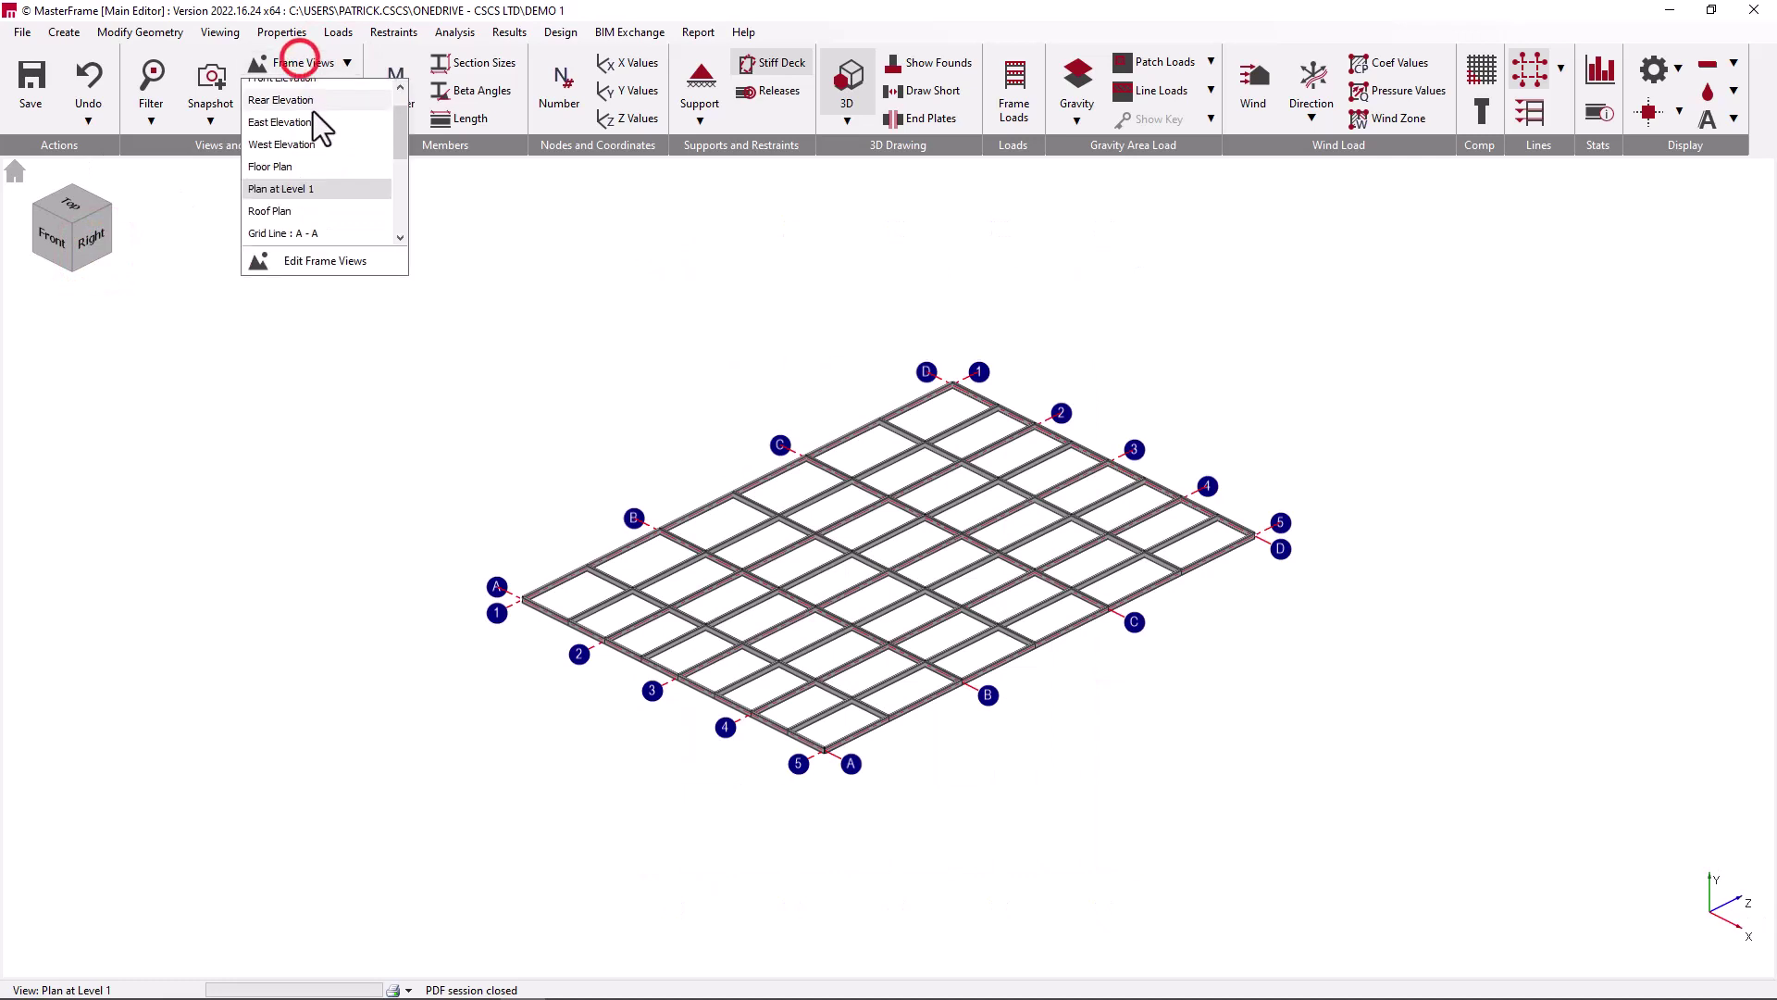
pyautogui.click(325, 211)
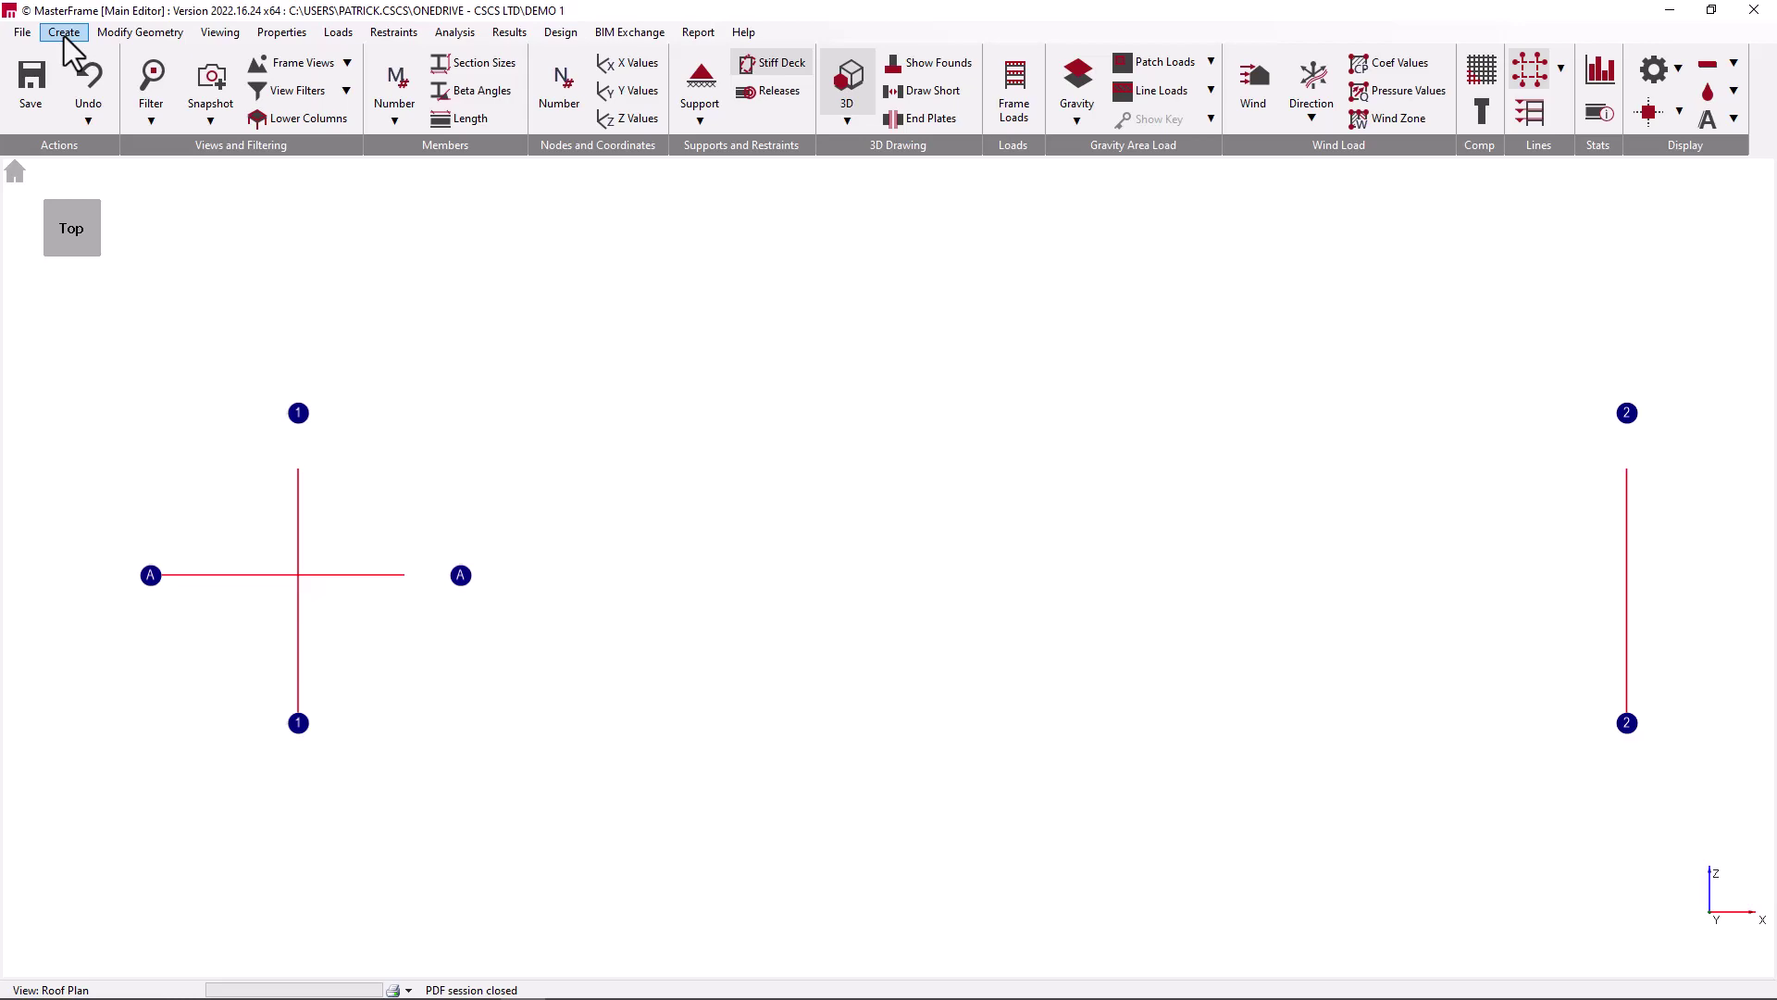
# - Return to the full 3D frame and start Add Members (General) with 3.5 m pinned columns
pyautogui.click(64, 33)
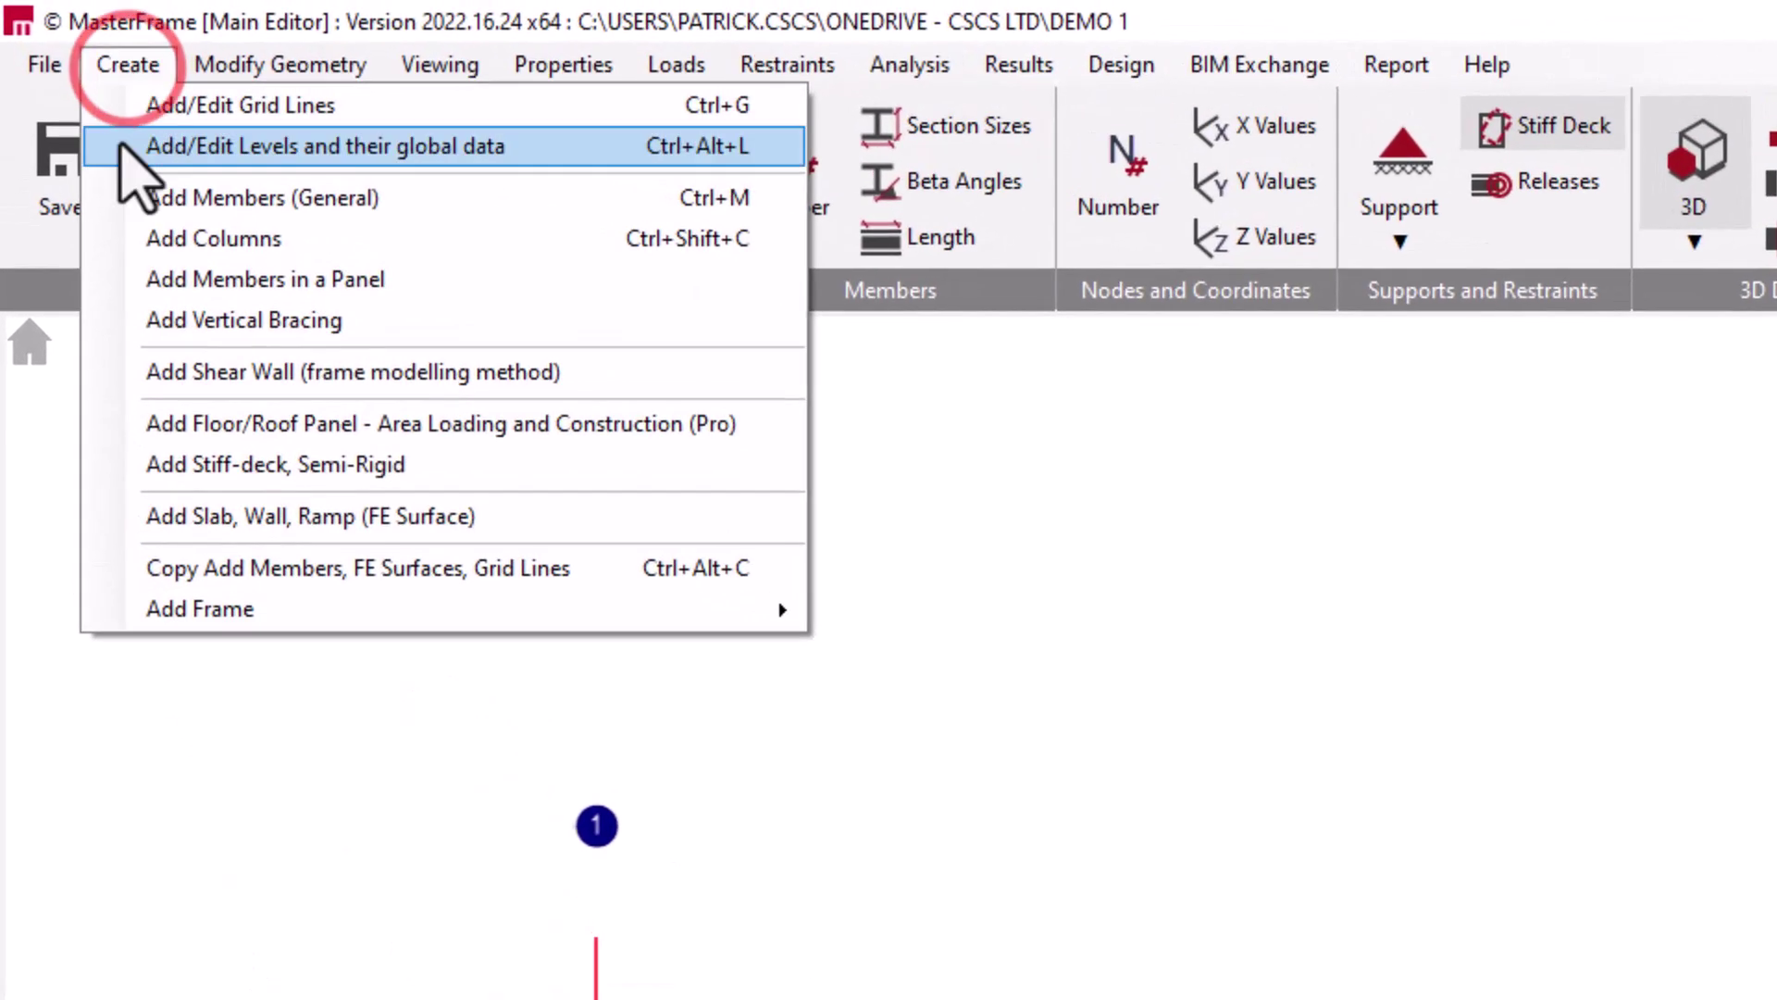
pyautogui.click(128, 64)
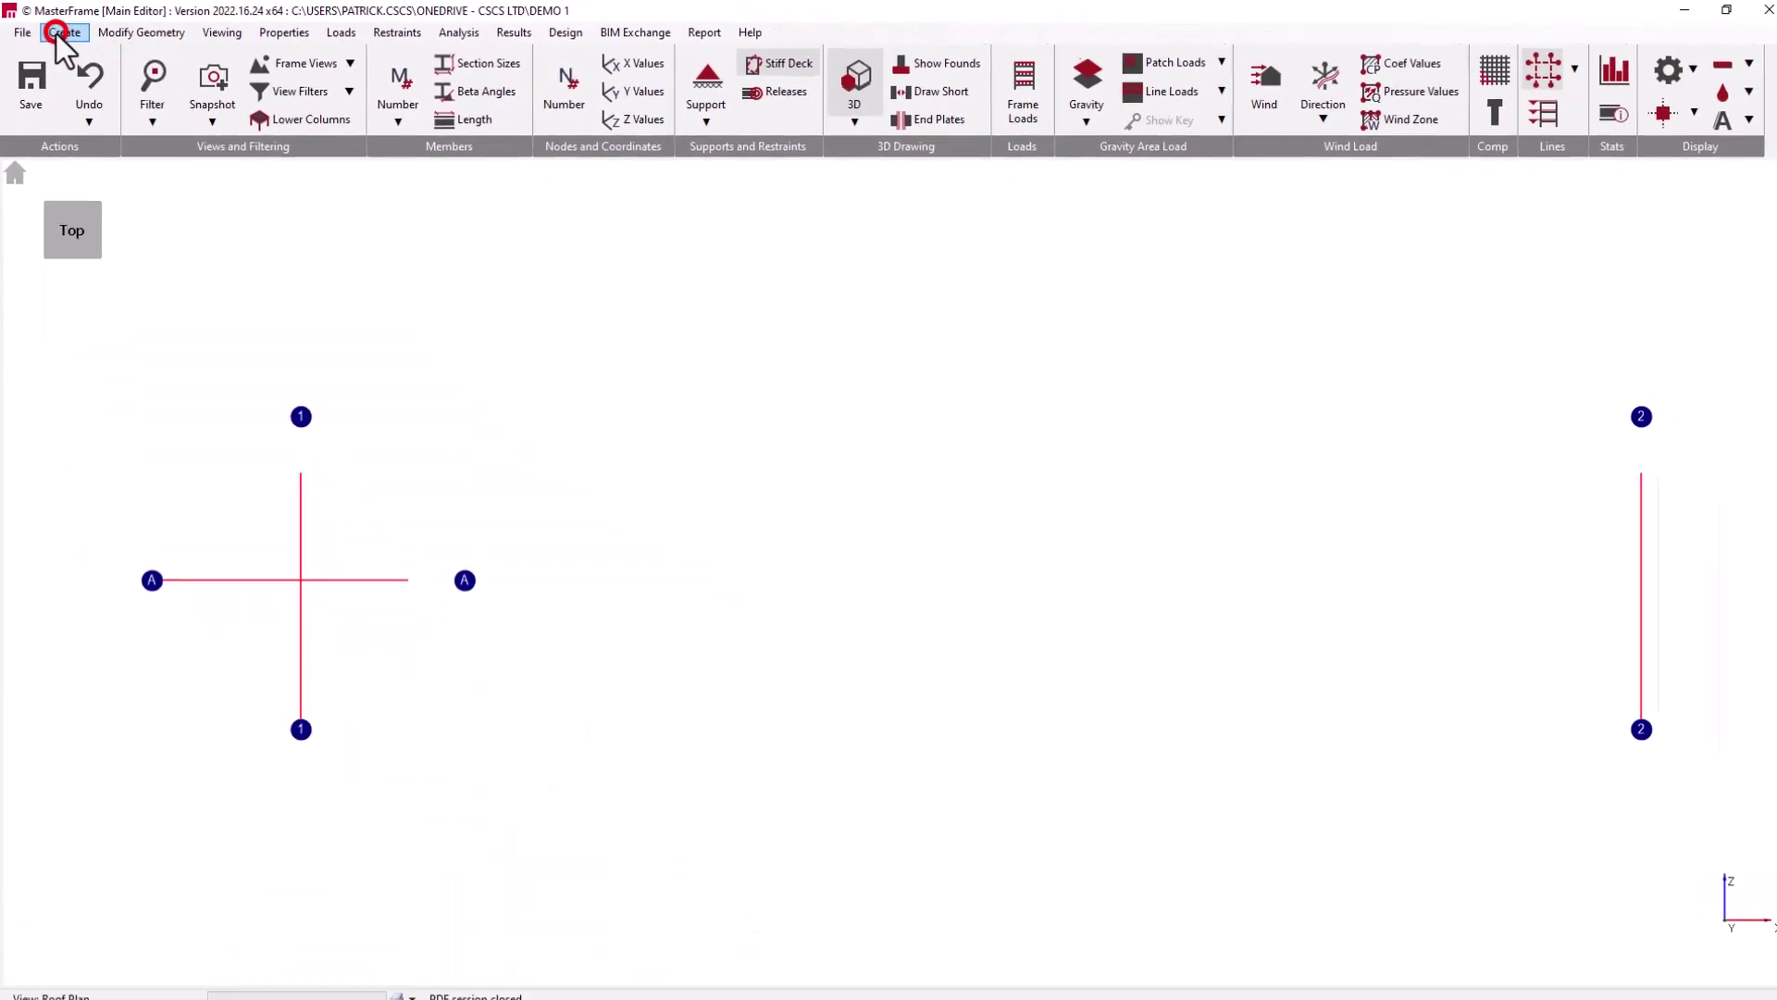
pyautogui.click(16, 174)
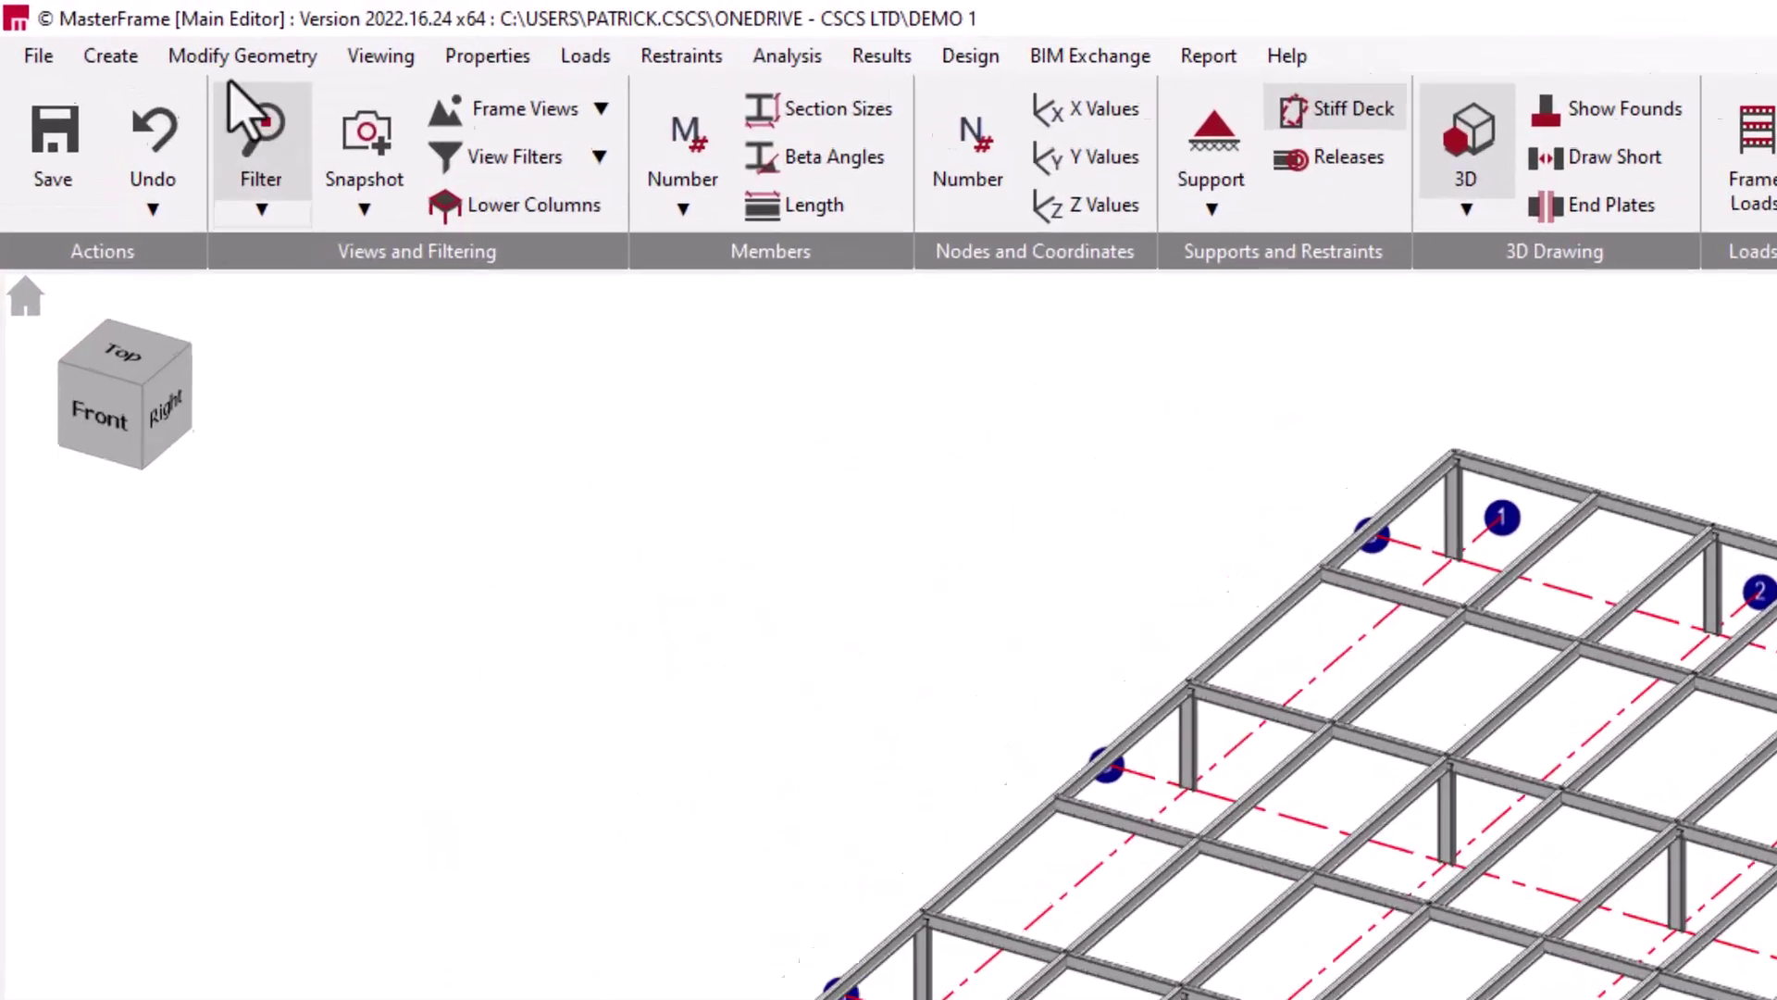
pyautogui.click(64, 33)
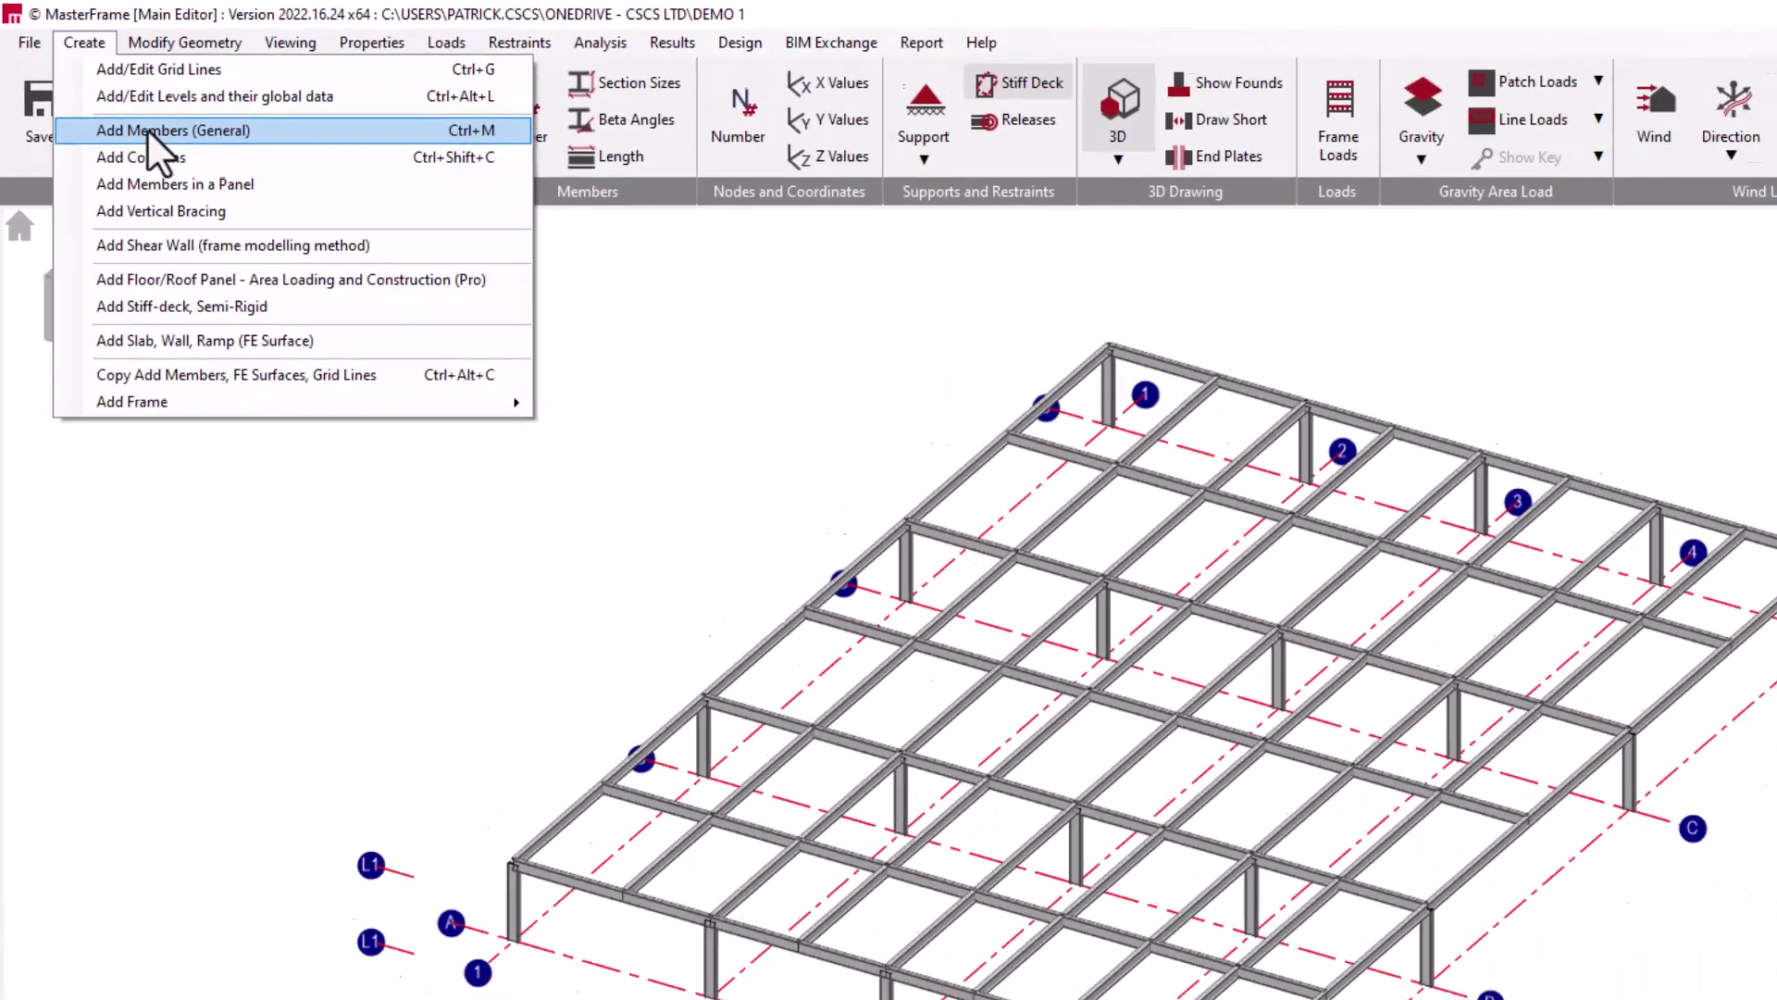
pyautogui.click(224, 199)
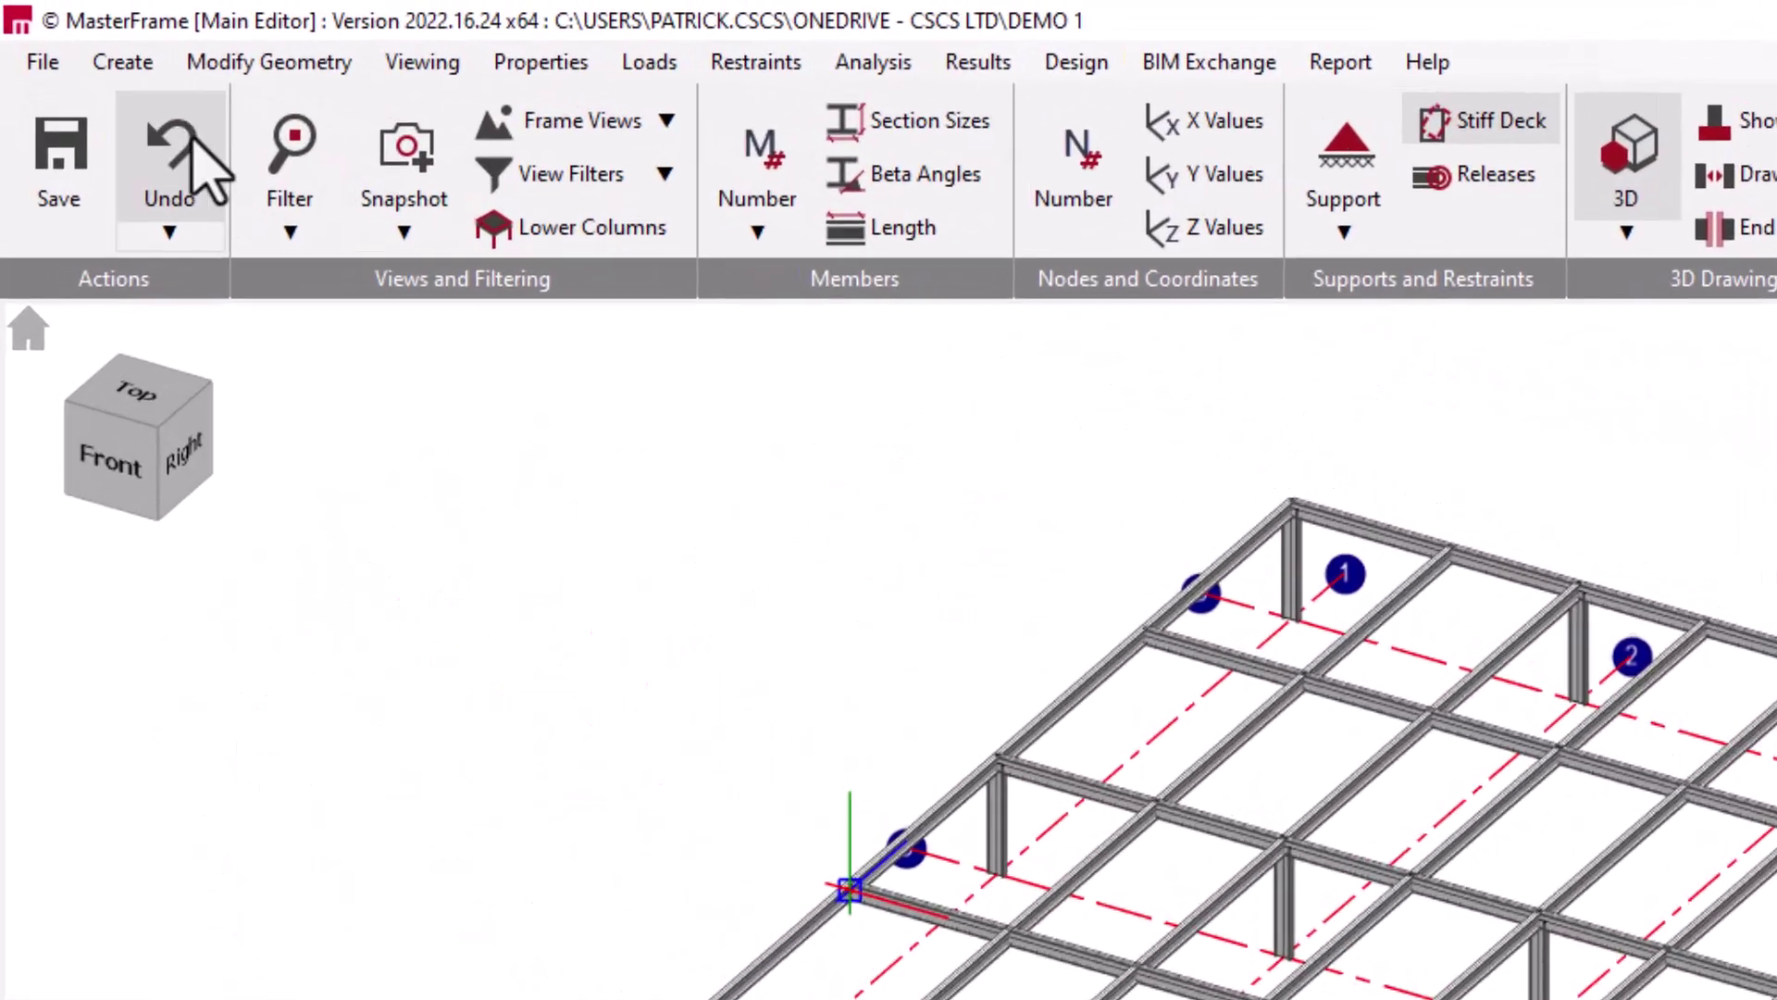
pyautogui.click(64, 32)
# - Place a column at grid 5/D spanning Level 1 (3.5 m) to Level 2 (7 m)
pyautogui.click(181, 235)
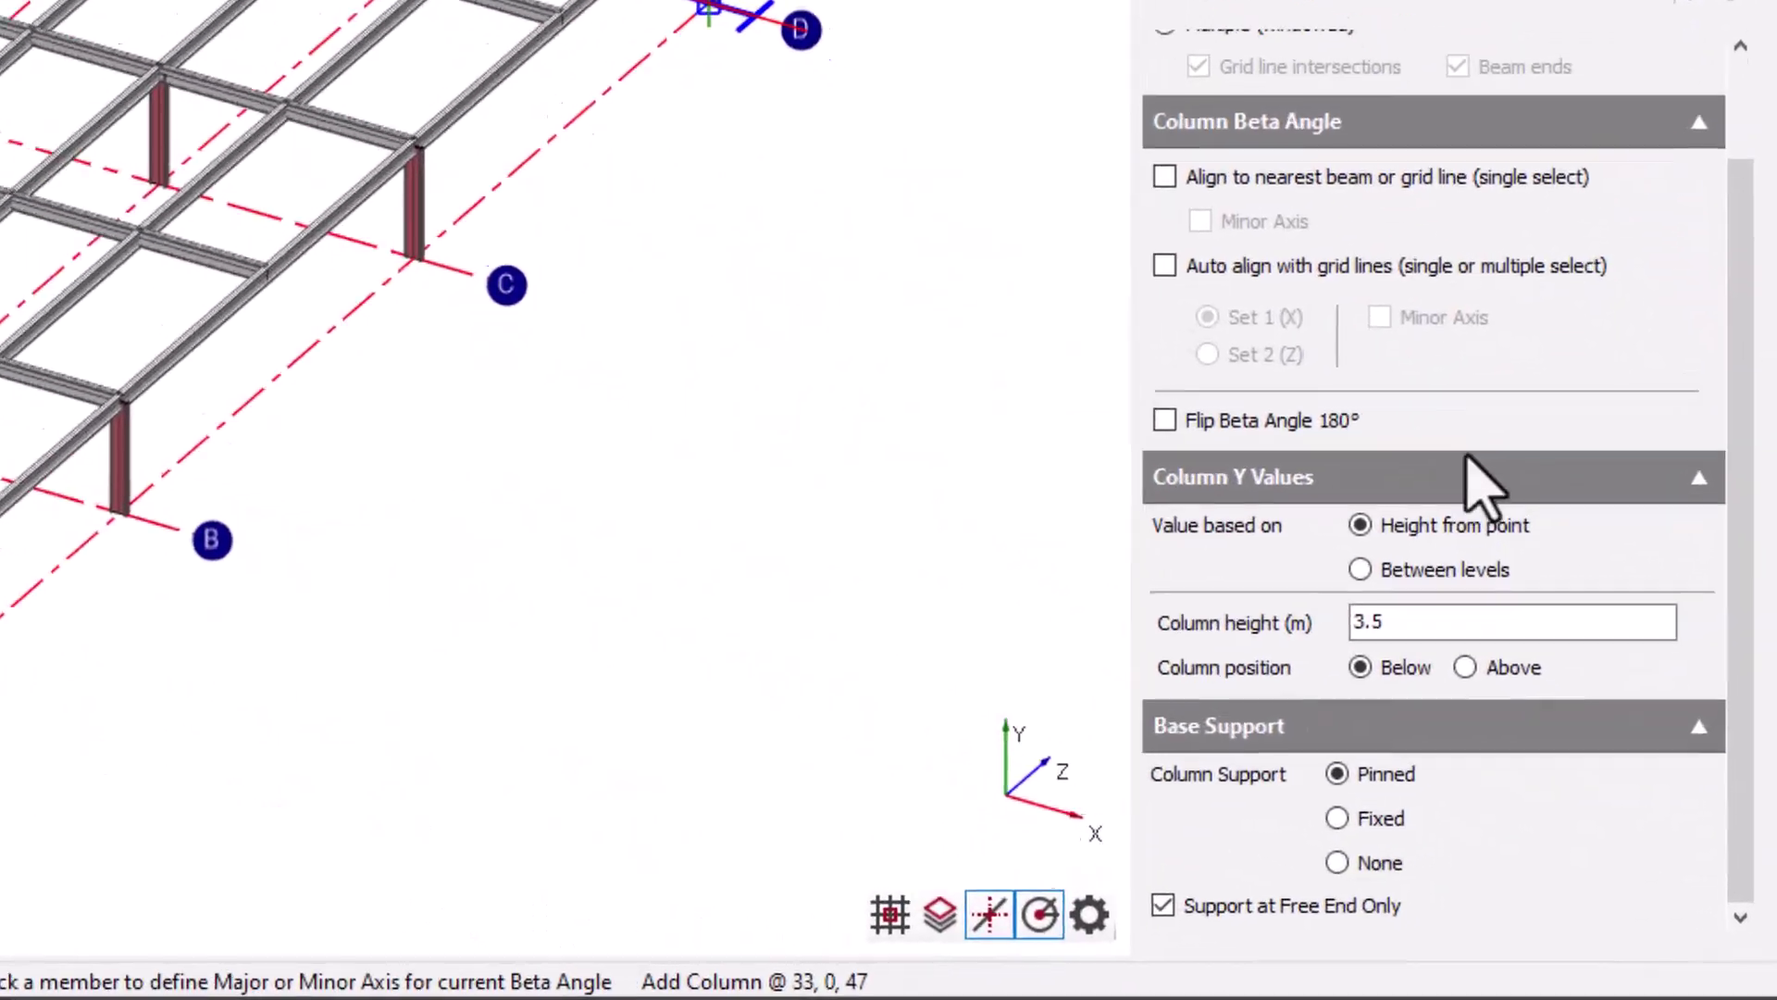
pyautogui.click(1609, 779)
pyautogui.scroll(-1, 1646, 535)
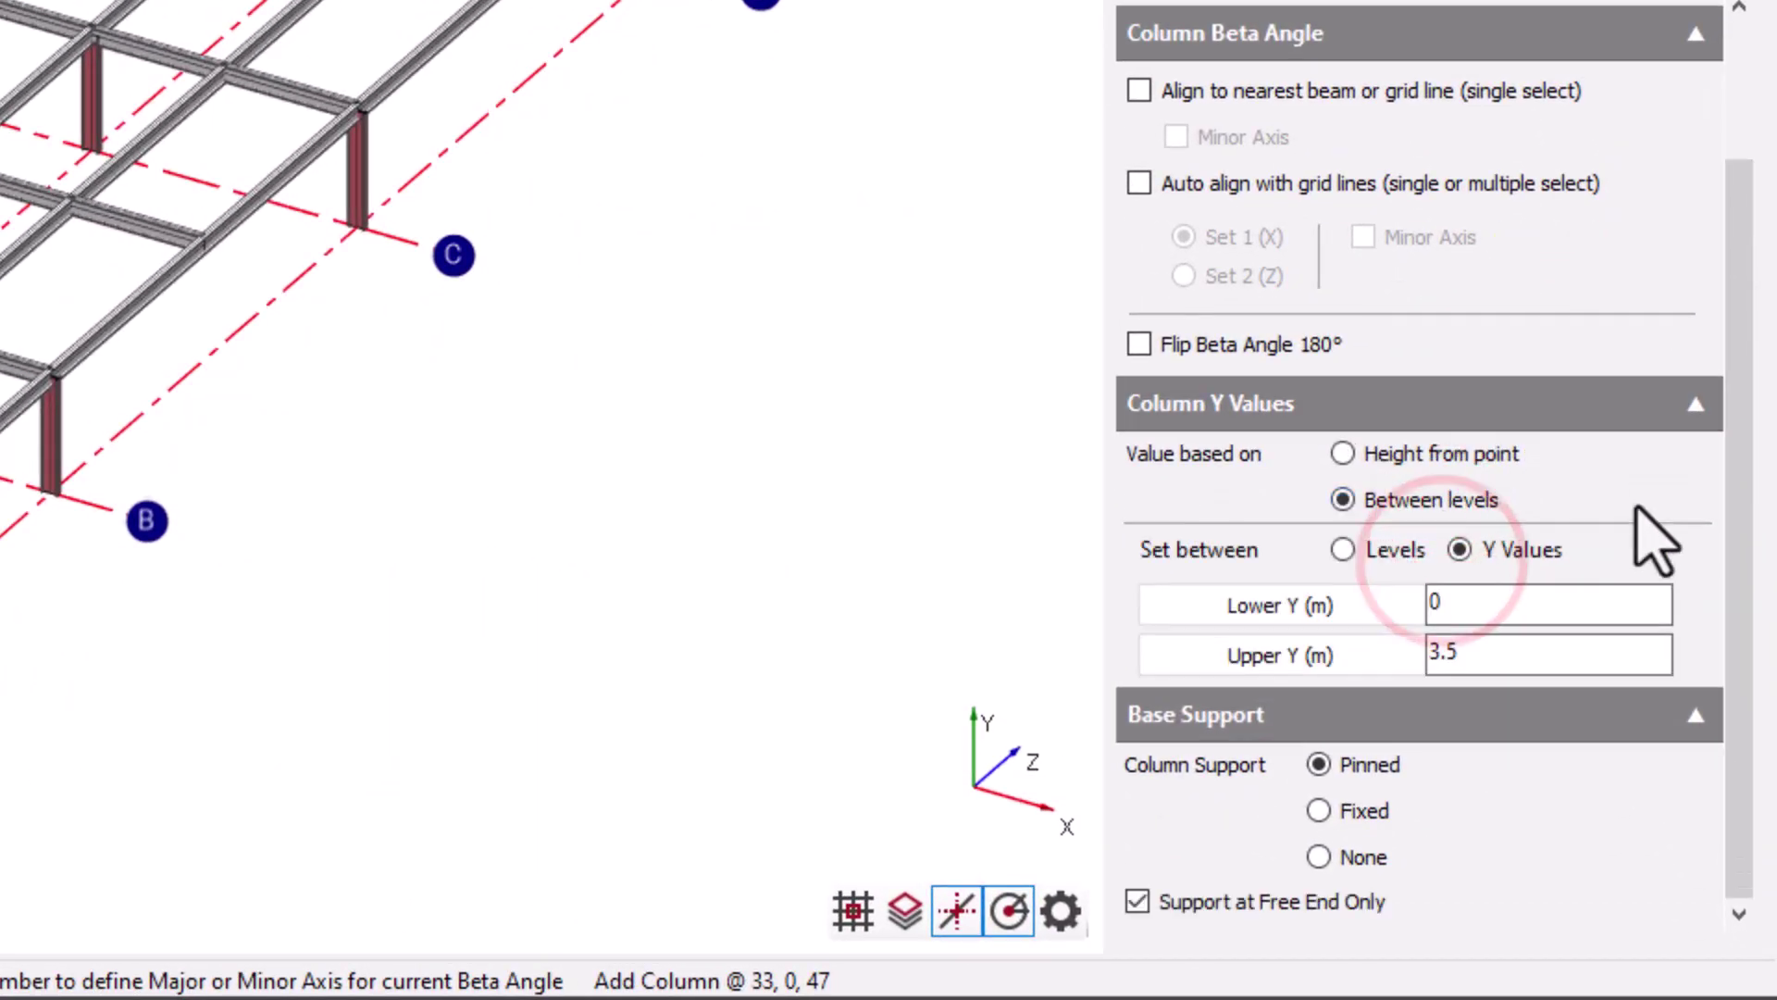
pyautogui.click(1390, 550)
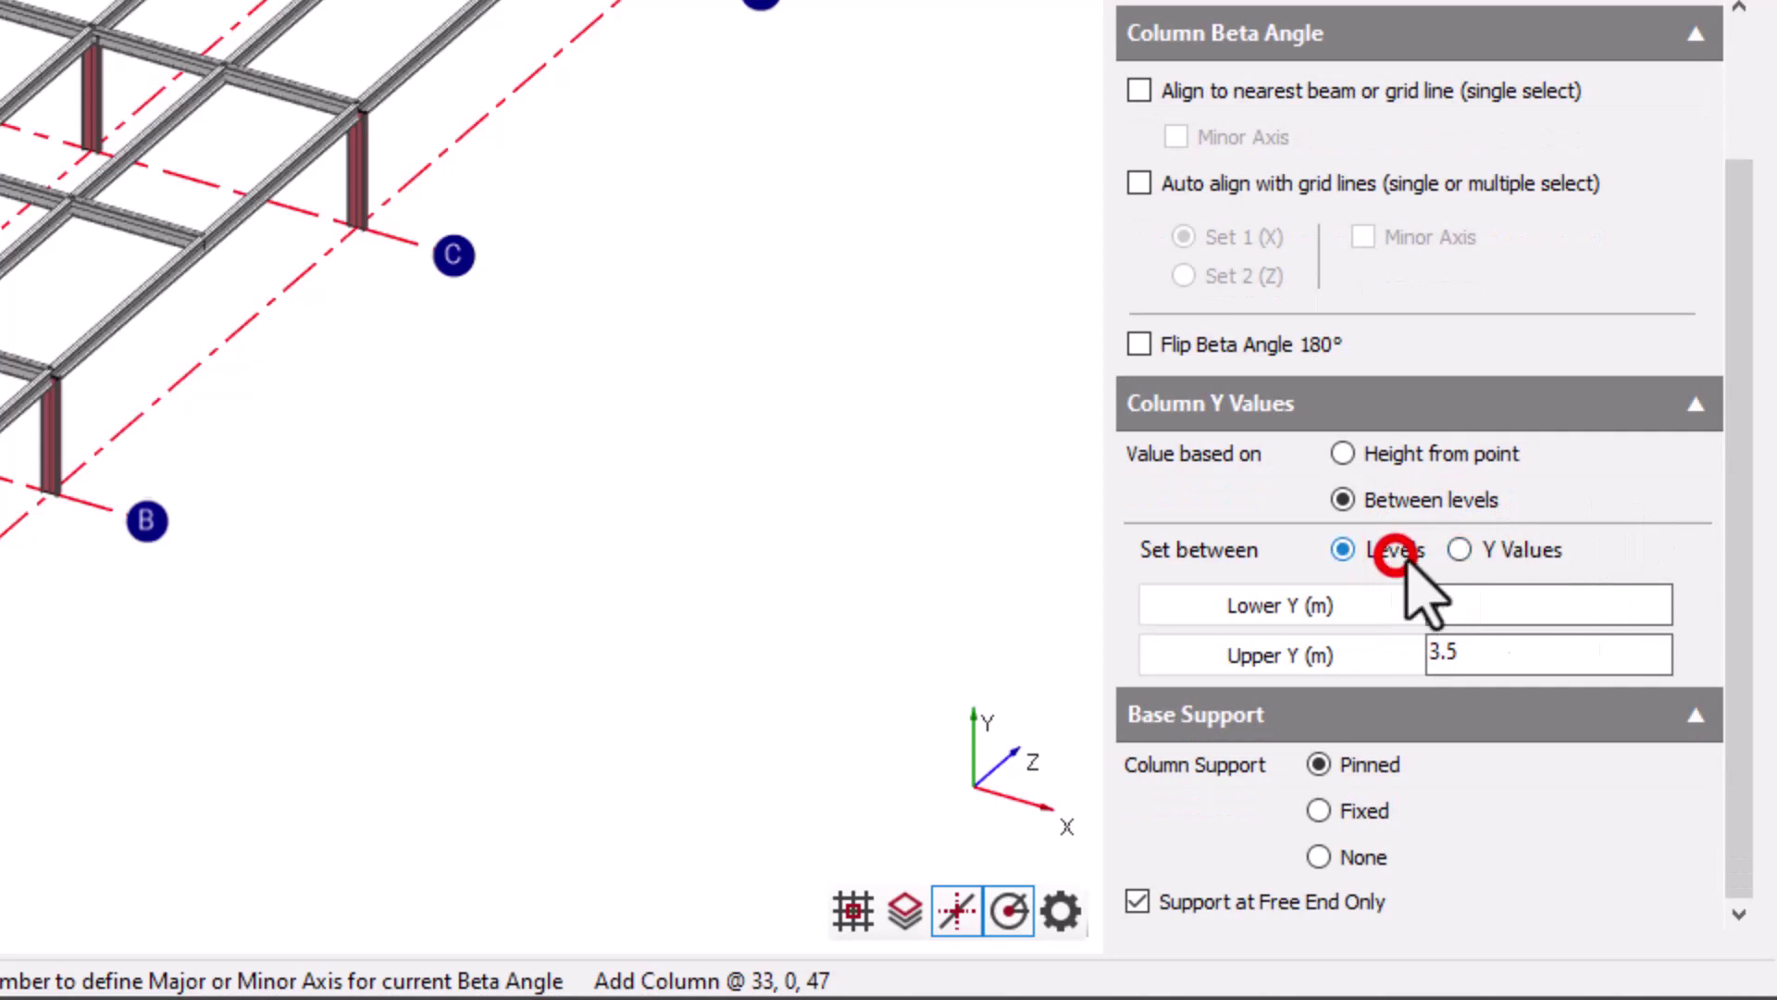
pyautogui.scroll(-1, 1555, 618)
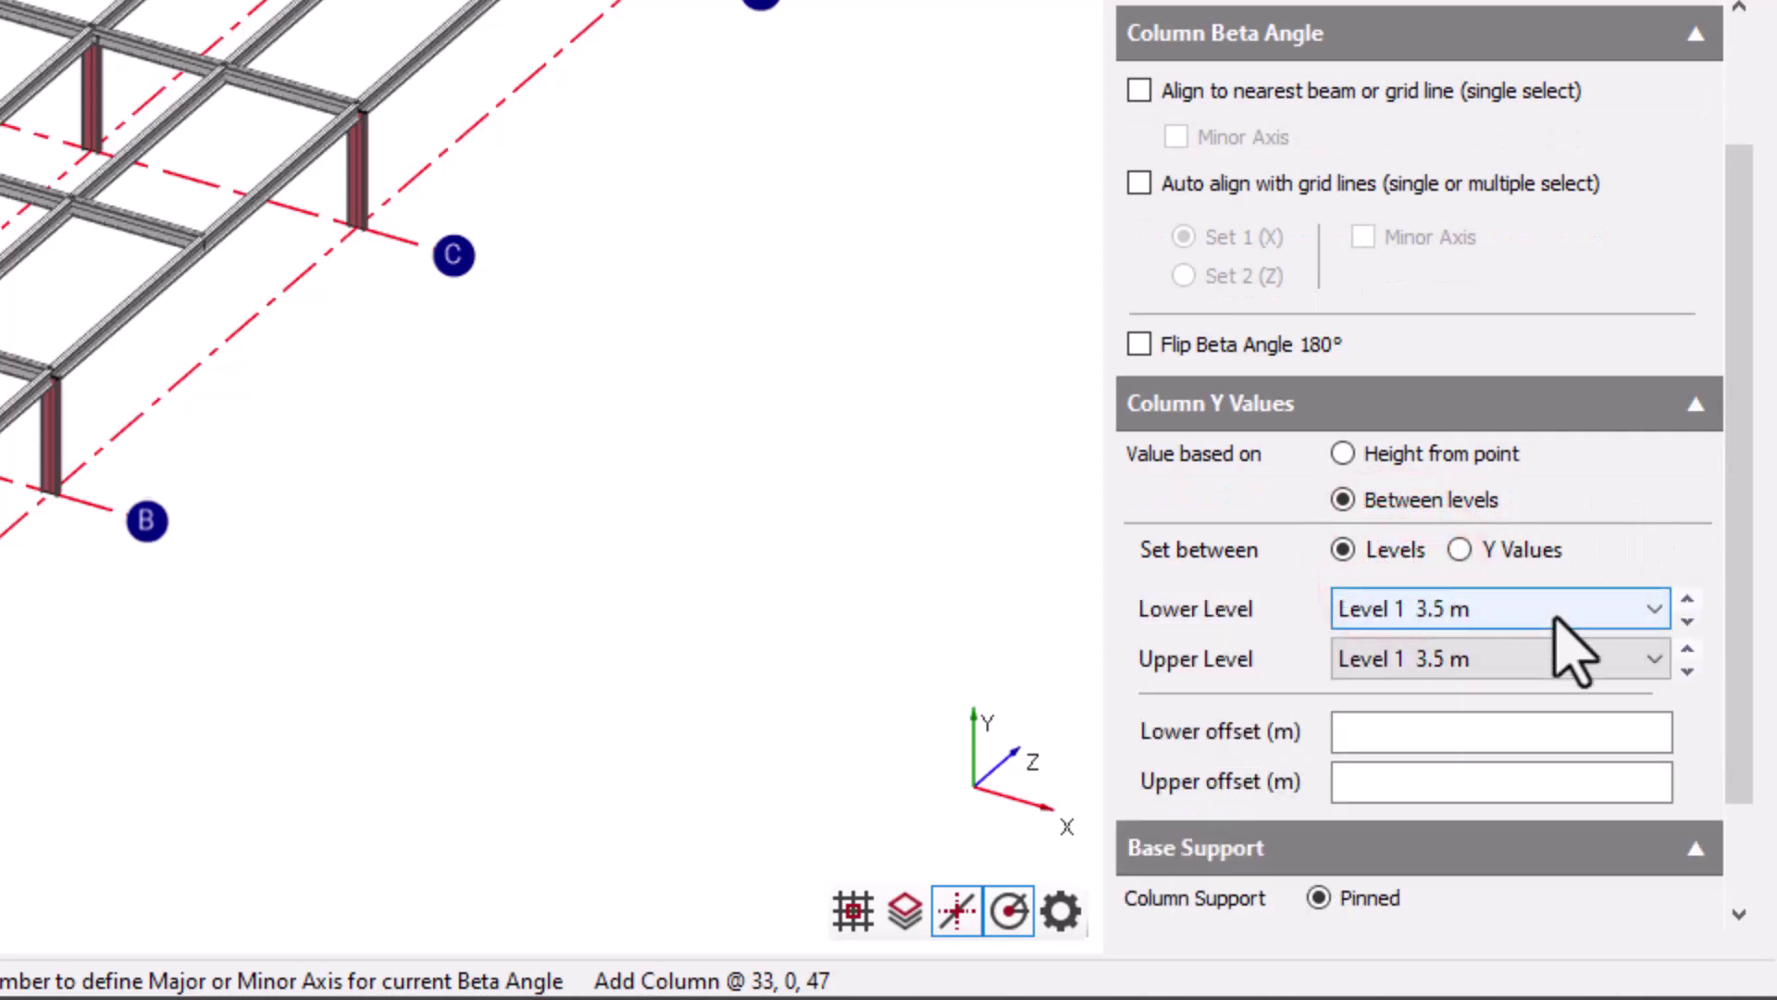
pyautogui.scroll(1, 1554, 616)
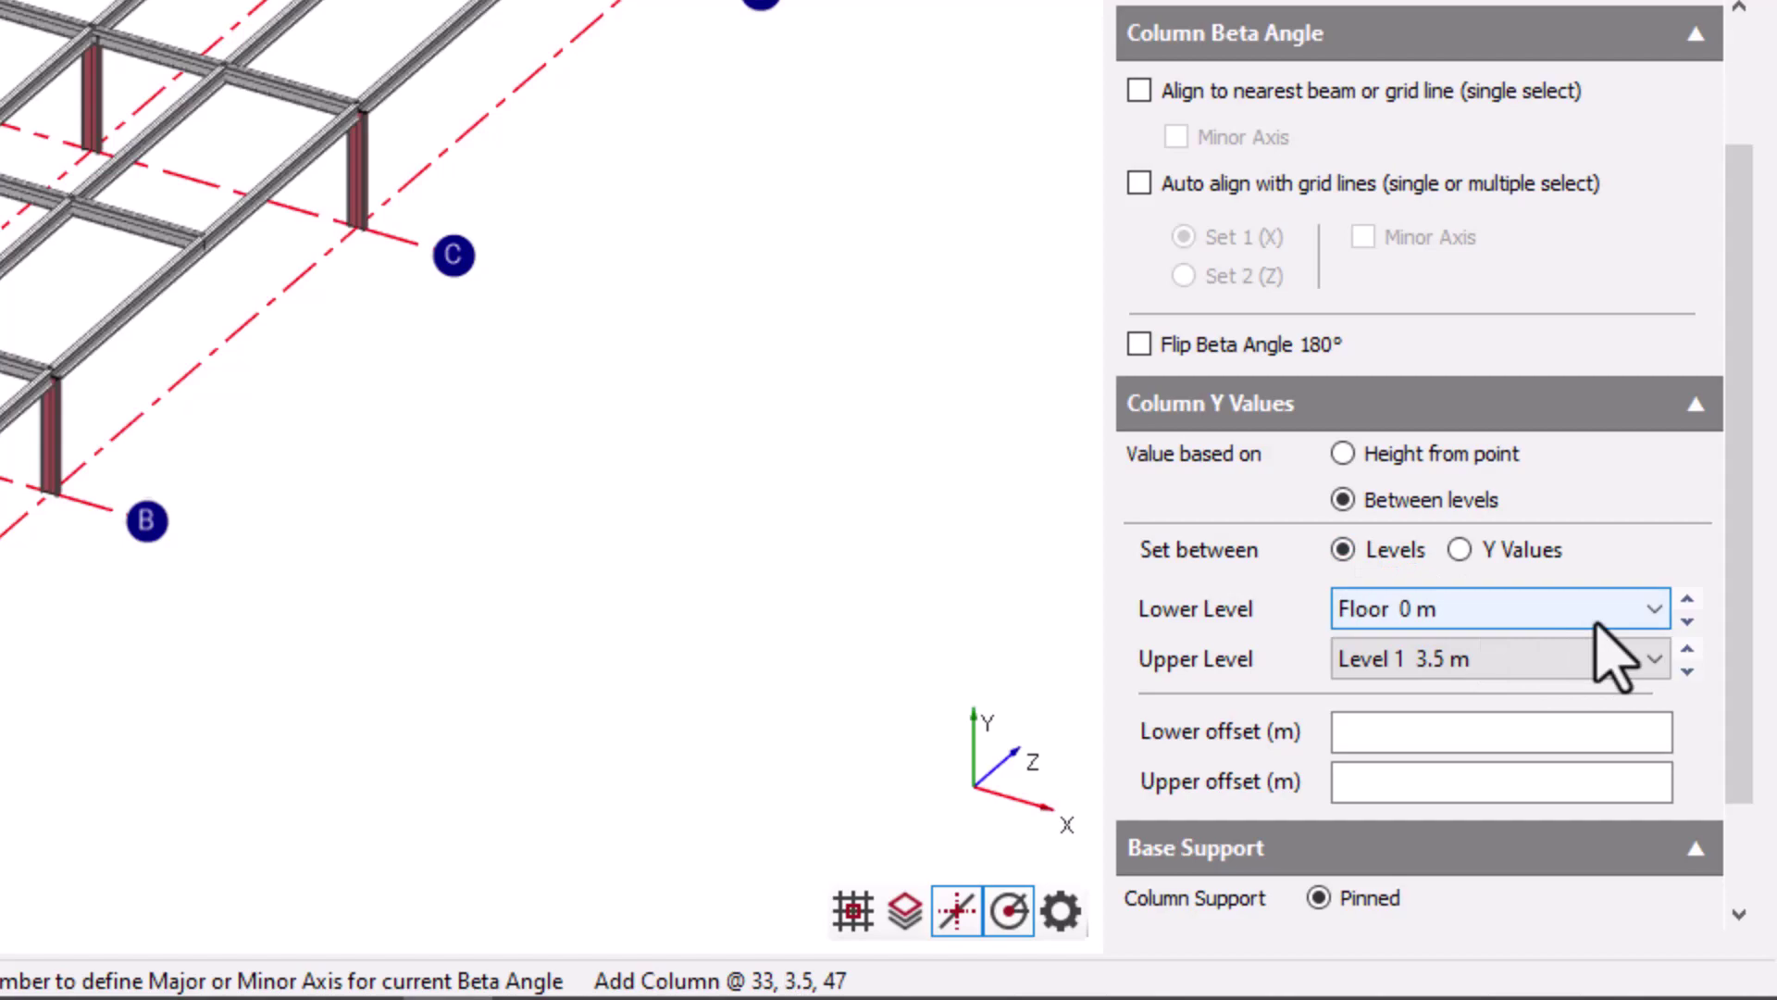
pyautogui.scroll(-1, 1596, 621)
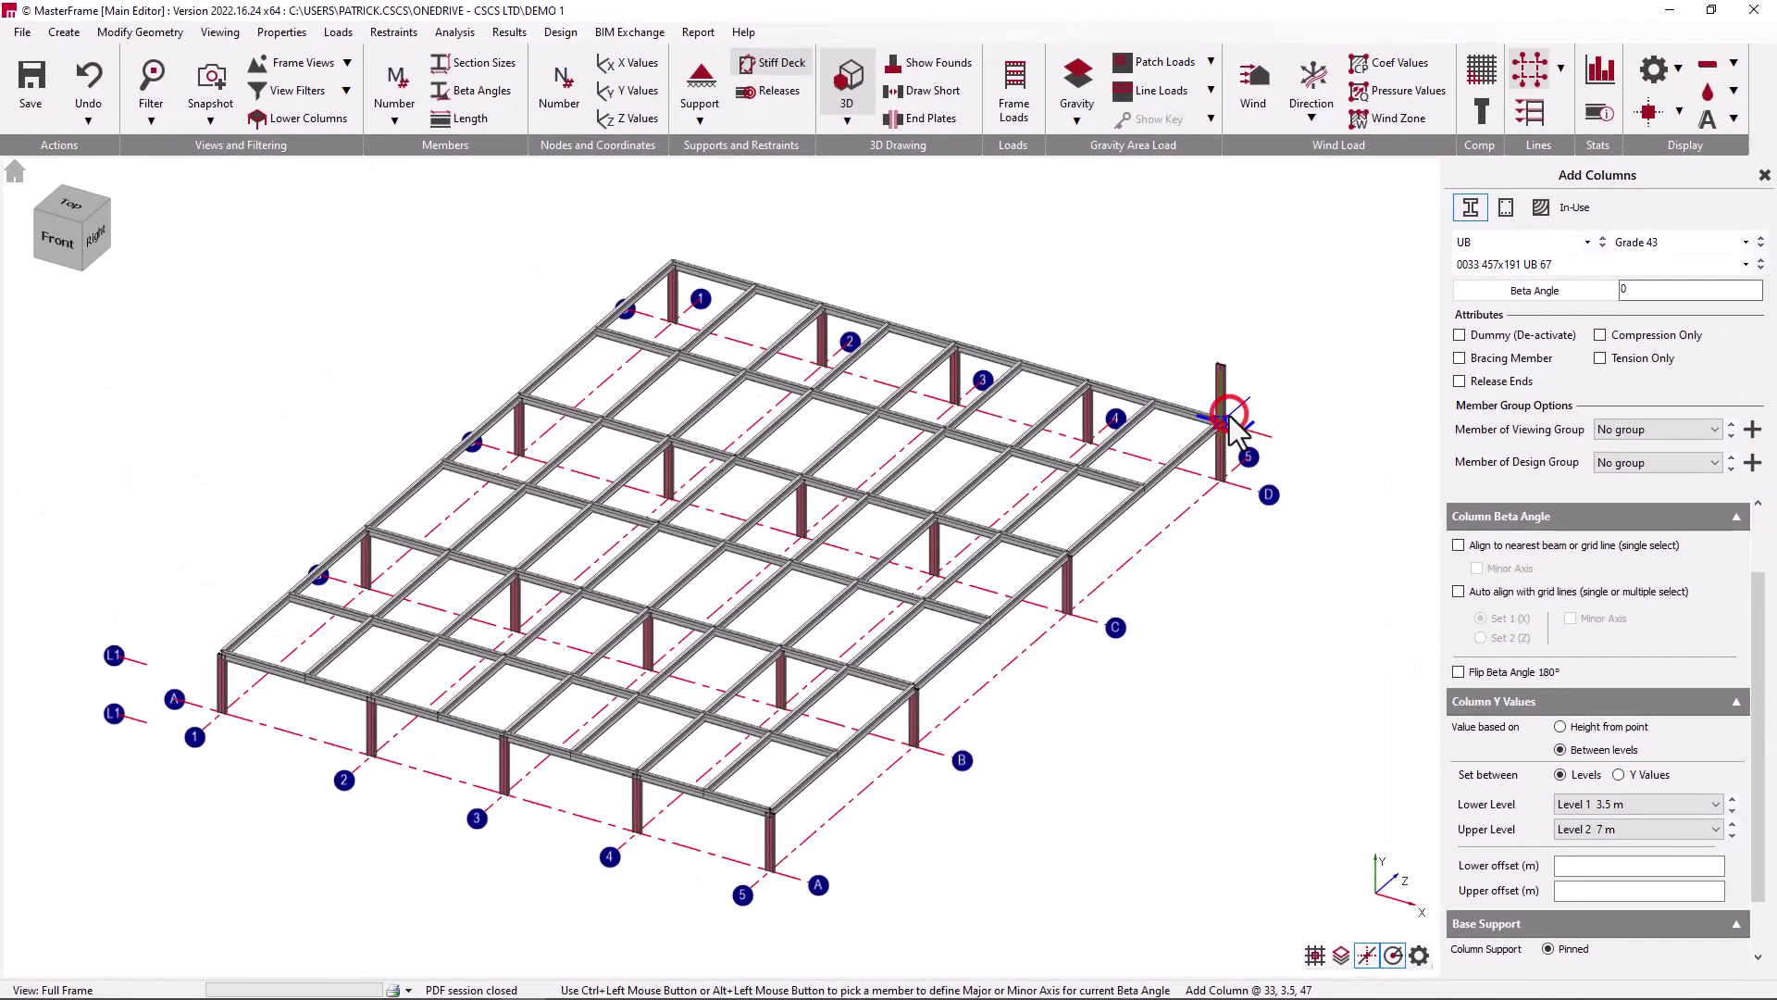
pyautogui.click(1230, 415)
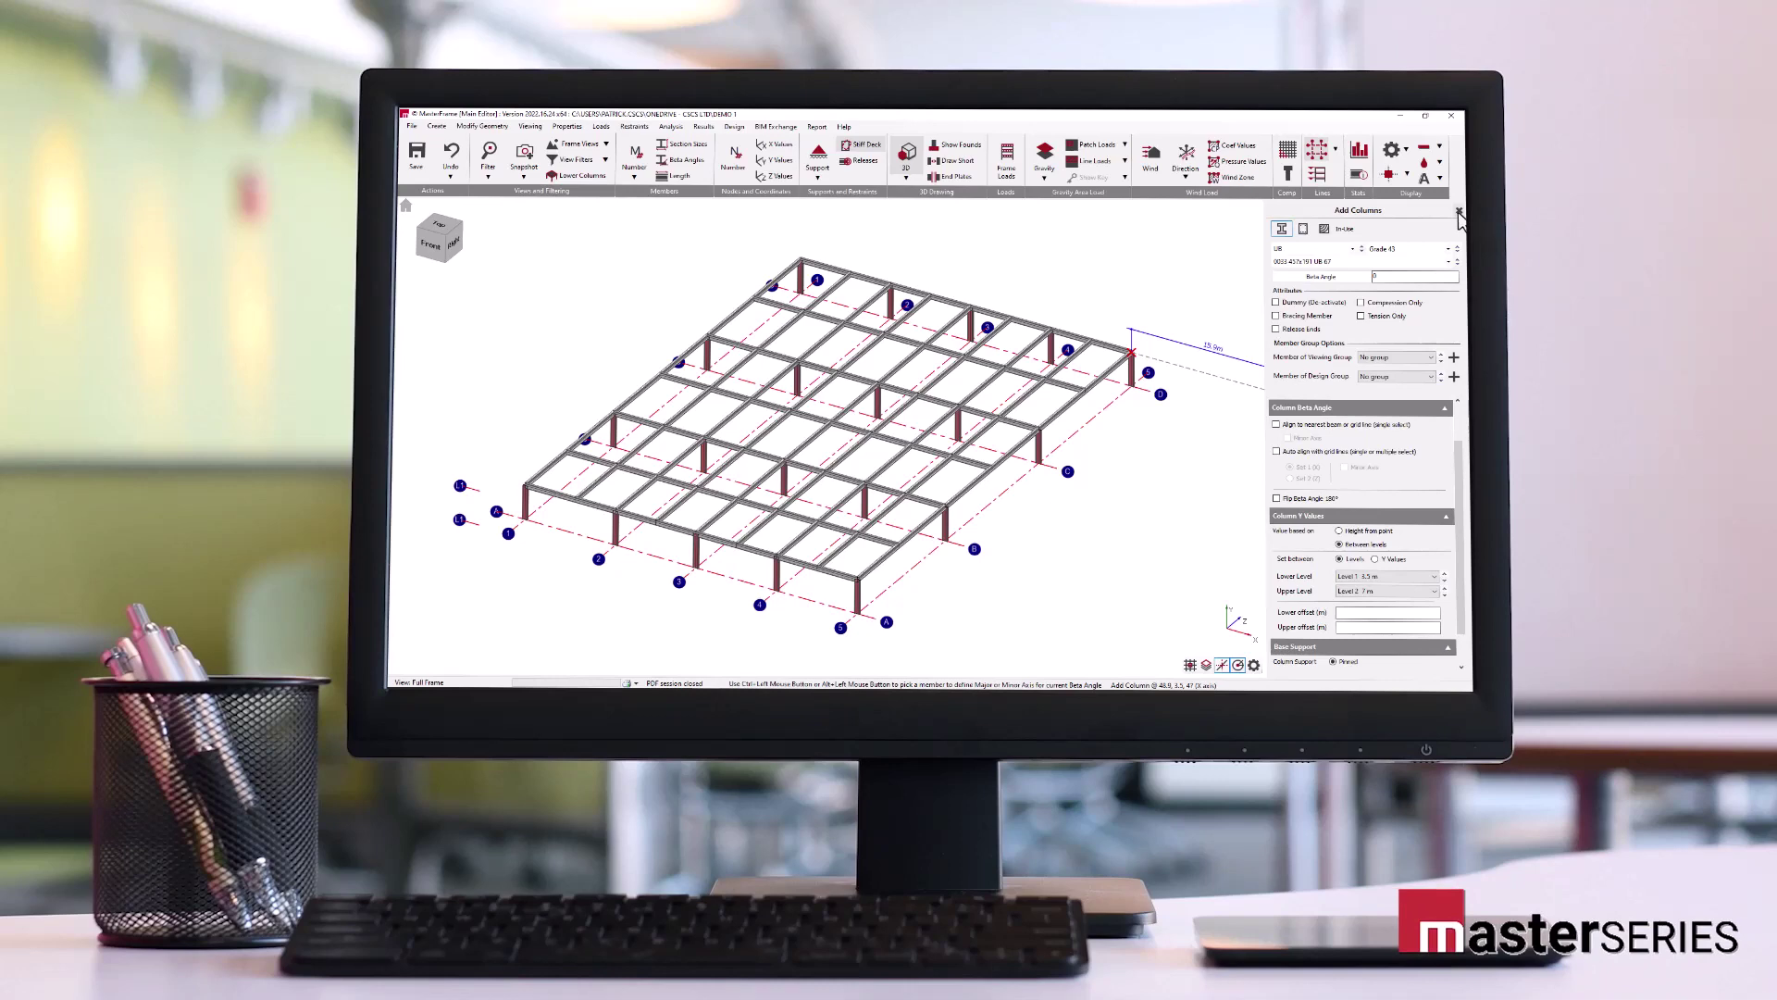
pyautogui.click(1459, 211)
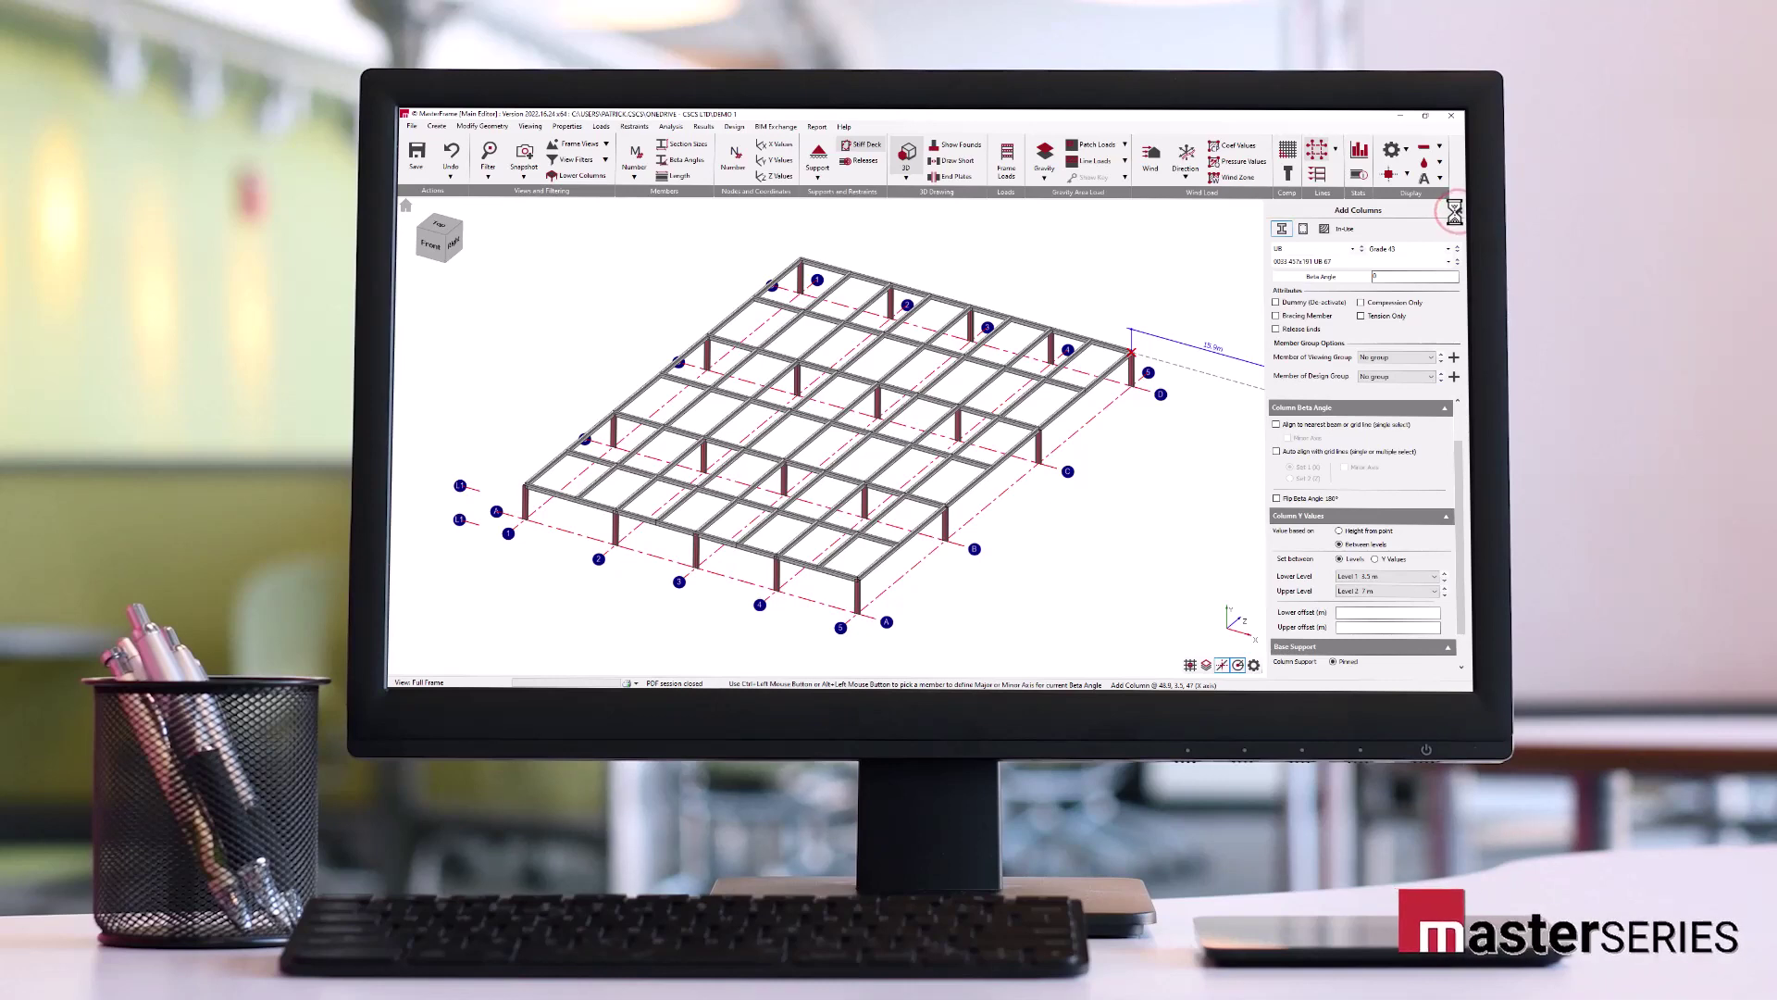